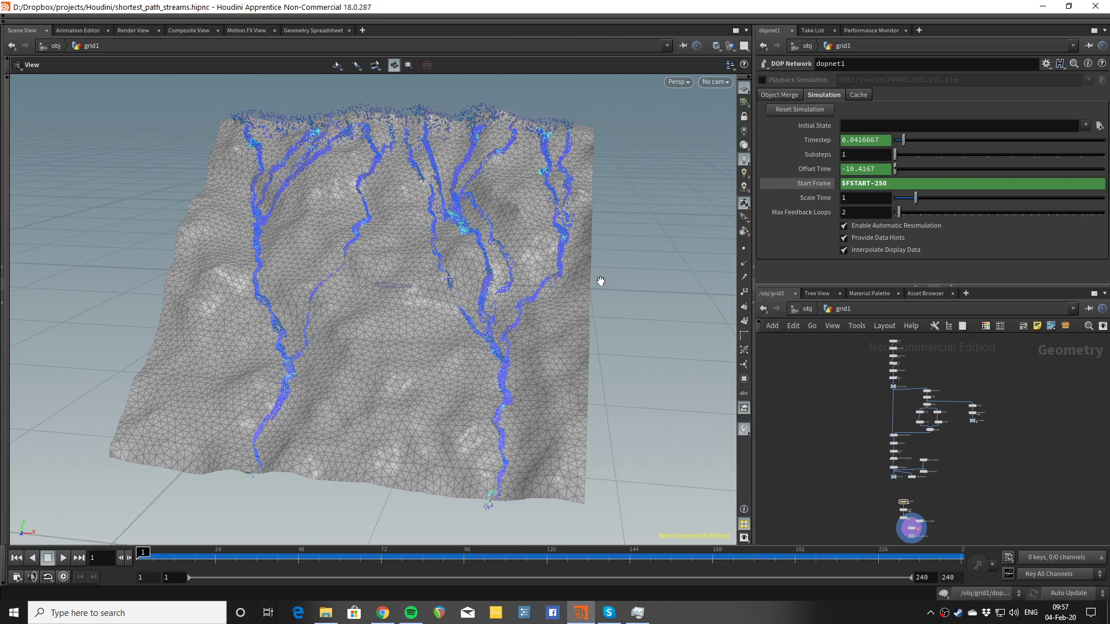
- Play the stream simulation over the terrain, inspect it from a different angle, and return to the first frame
key(Up)
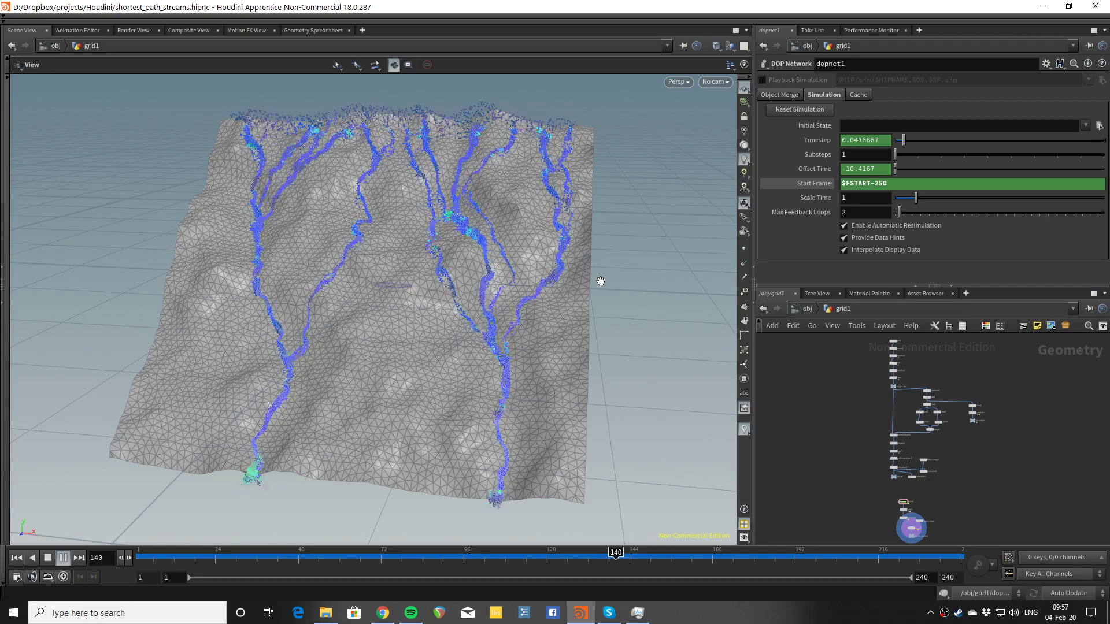
mouse_move(602, 280)
mouse_down()
mouse_move(555, 298)
mouse_move(588, 290)
mouse_up()
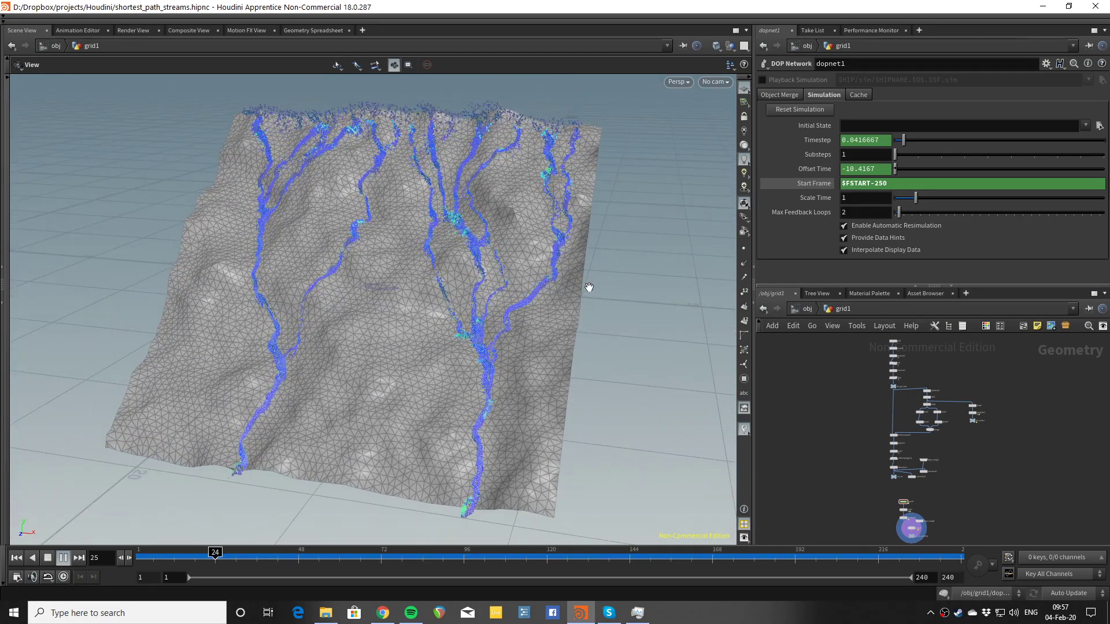
key(ctrl+Up)
- Display the findshortestpath1 node and the polywire1 node to inspect the stream paths as tubes
scroll(918, 359, up, 8)
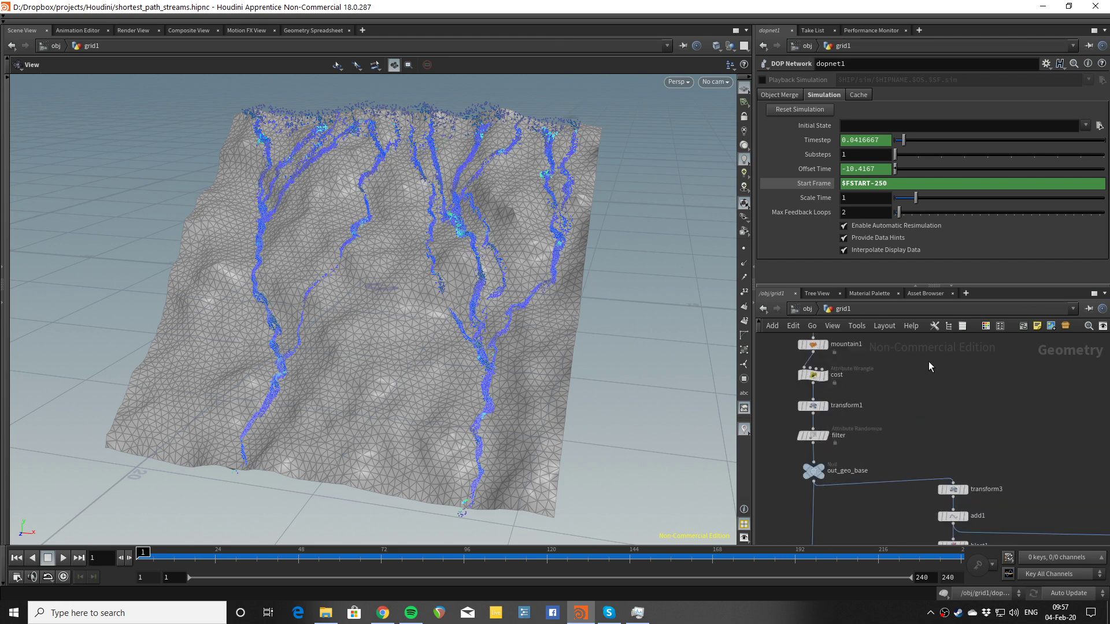
middle_drag(925, 362, 980, 350)
scroll(975, 417, down, 1)
scroll(985, 379, down, 1)
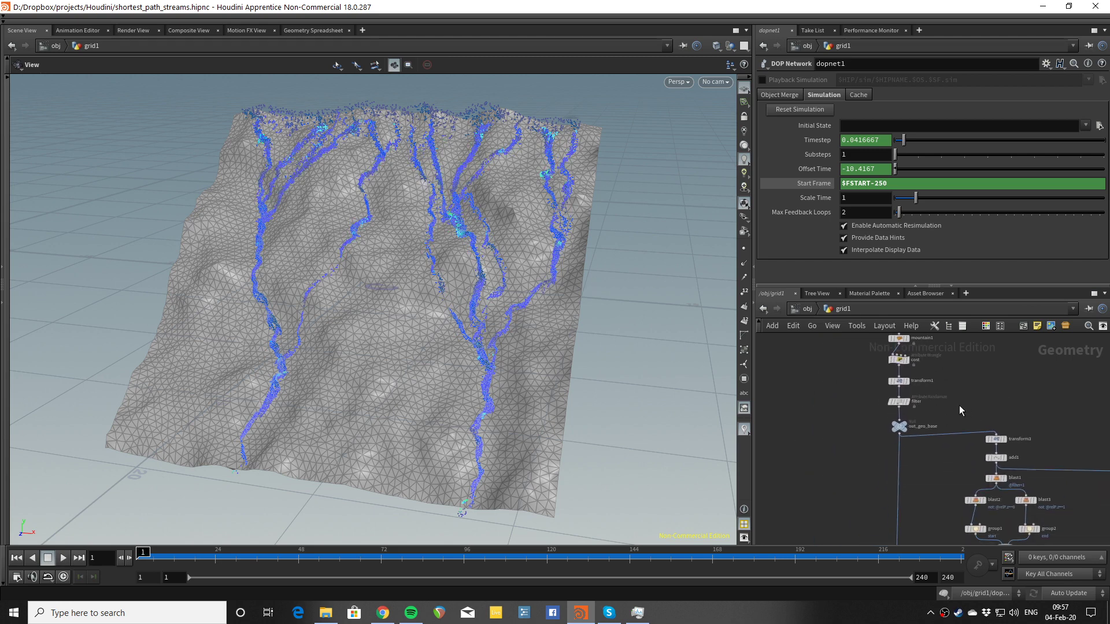
middle_drag(935, 522, 909, 432)
scroll(909, 432, up, 1)
middle_drag(914, 471, 907, 396)
scroll(906, 396, up, 1)
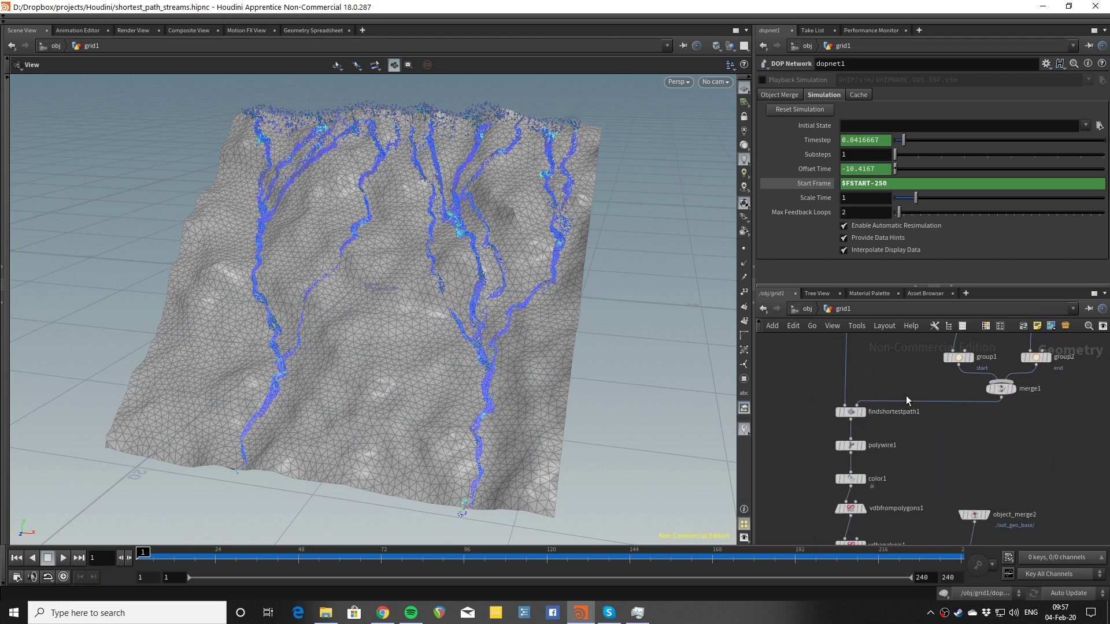
click(863, 411)
click(863, 445)
middle_drag(883, 485, 878, 430)
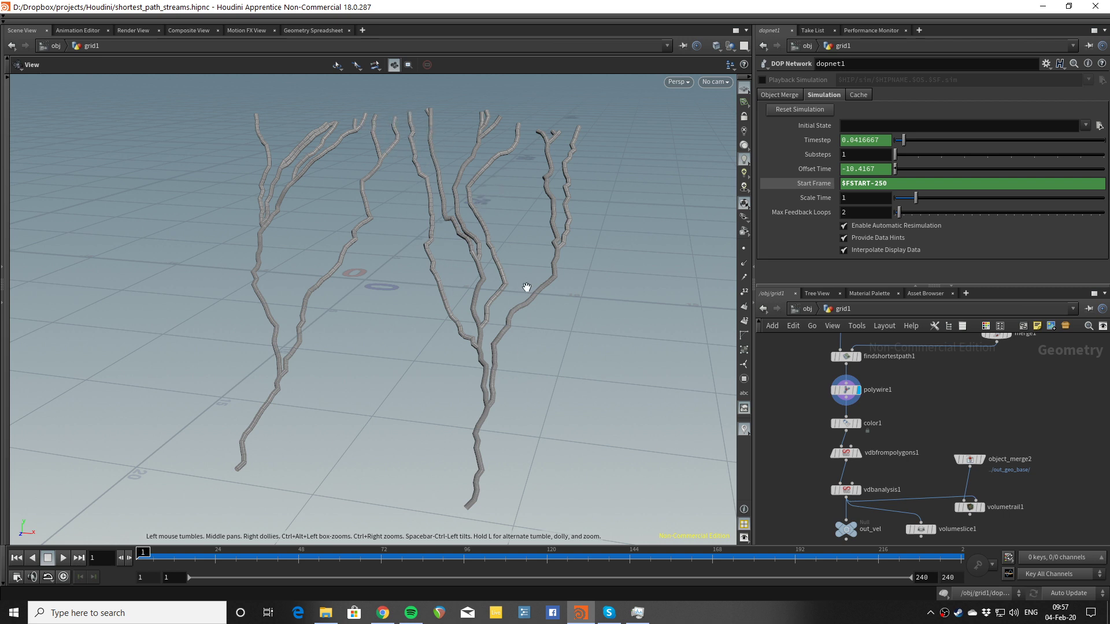
drag(526, 286, 517, 298)
drag(463, 235, 399, 269)
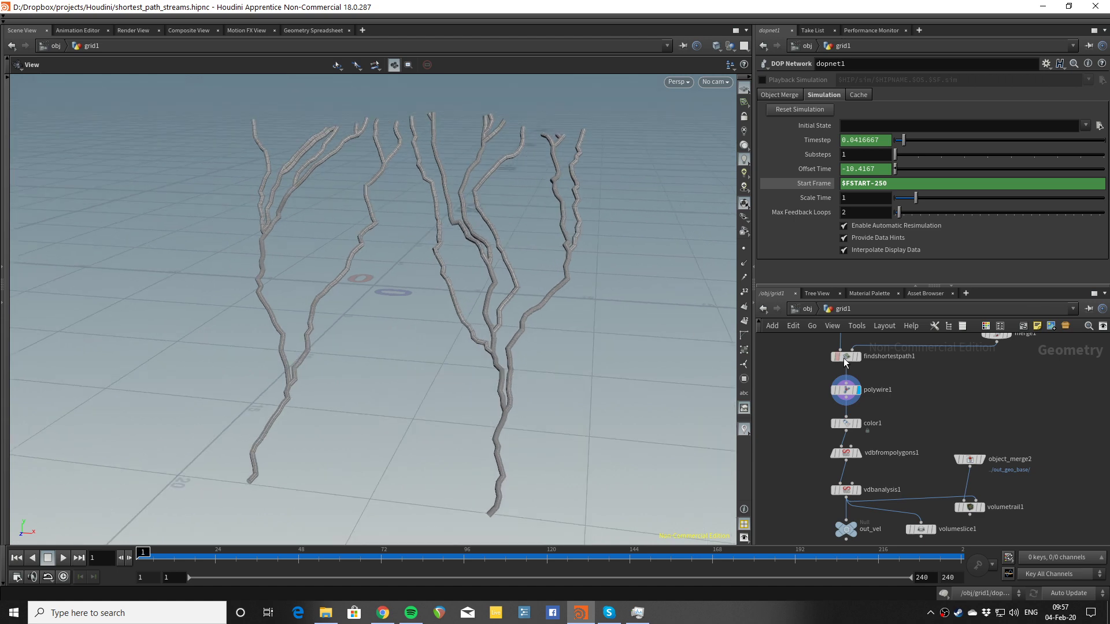
- Display the remesh1 node and the grid1 node at the start of the network to inspect the base surface
scroll(844, 359, down, 4)
scroll(898, 409, up, 5)
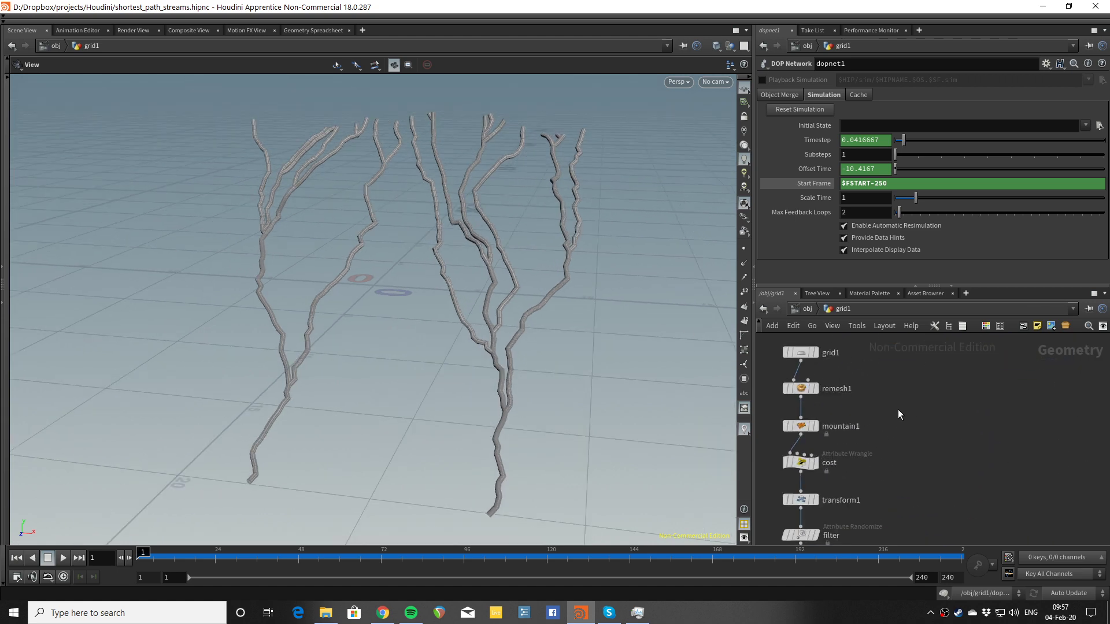
click(831, 374)
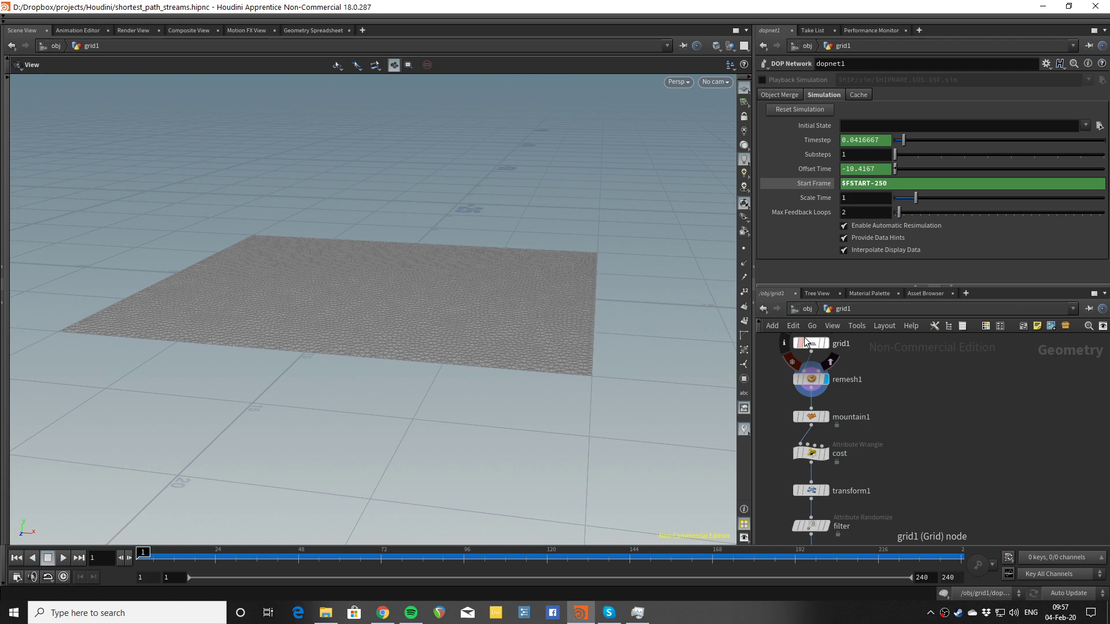
click(826, 341)
scroll(903, 451, down, 1)
middle_drag(903, 451, 895, 403)
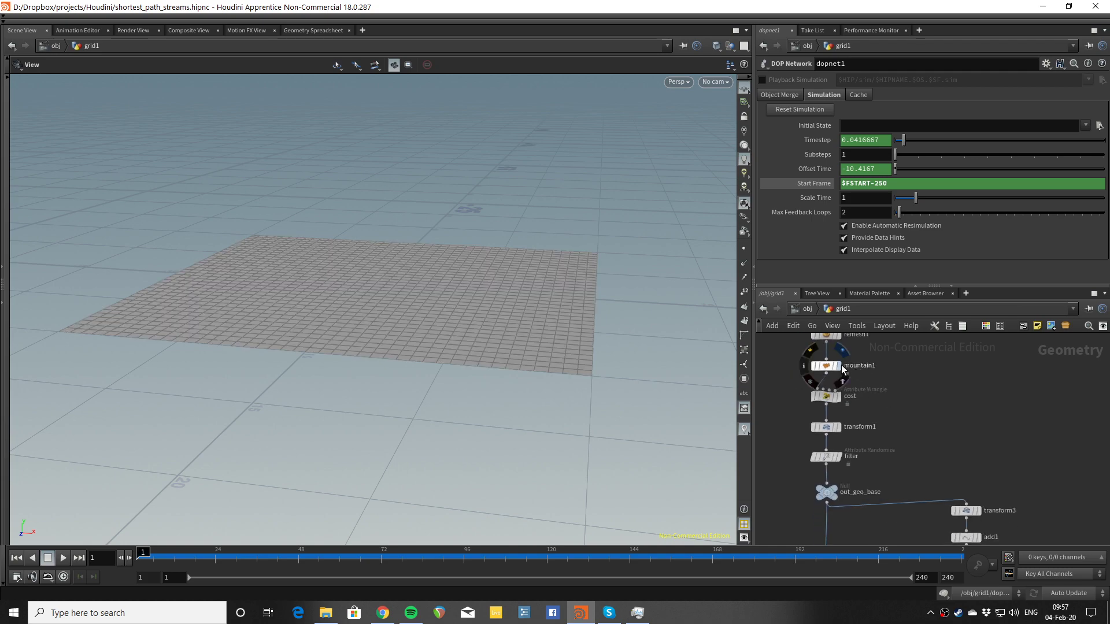
- Display the mountain1 node and inspect the displaced terrain from several angles
click(837, 366)
drag(474, 354, 635, 233)
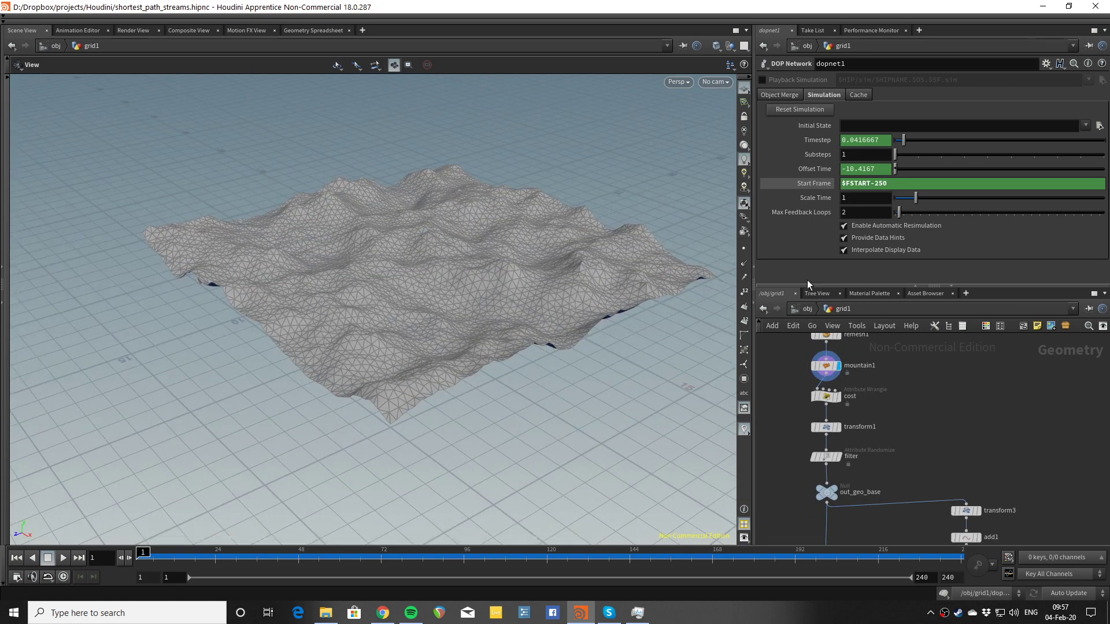
drag(528, 272, 490, 255)
scroll(891, 375, up, 3)
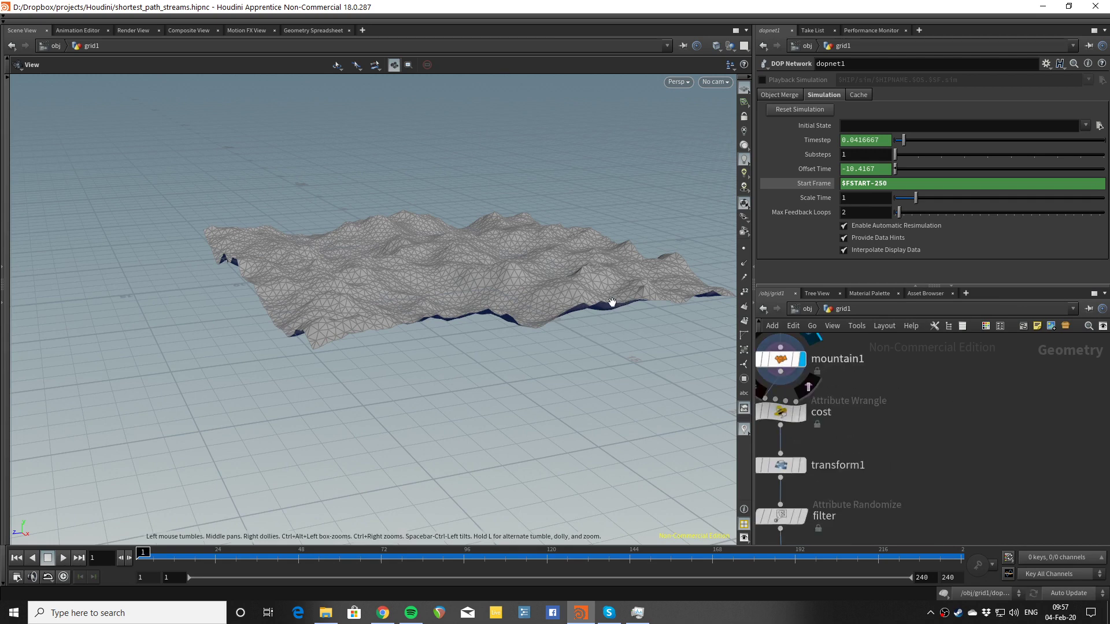
drag(612, 303, 517, 324)
scroll(517, 324, up, 2)
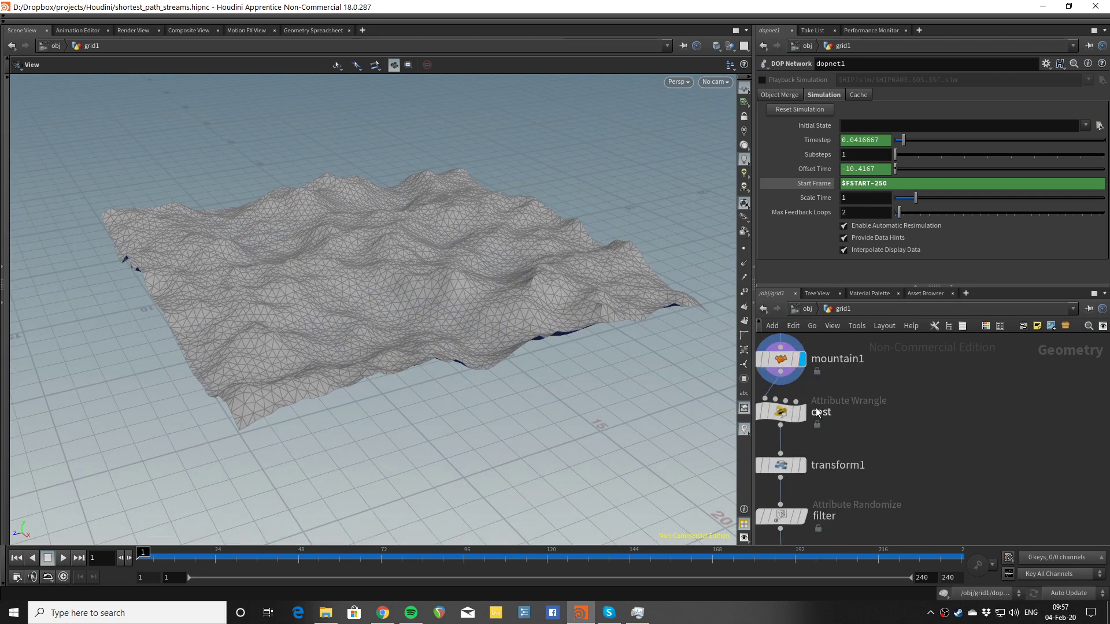
- Display the output of the cost attribute wrangle and inspect the terrain
click(802, 412)
scroll(904, 437, down, 3)
middle_drag(903, 445, 898, 379)
drag(419, 359, 441, 373)
- Display the findshortestpath1 node to show the path curves in the viewport
scroll(872, 501, down, 1)
middle_drag(872, 501, 814, 341)
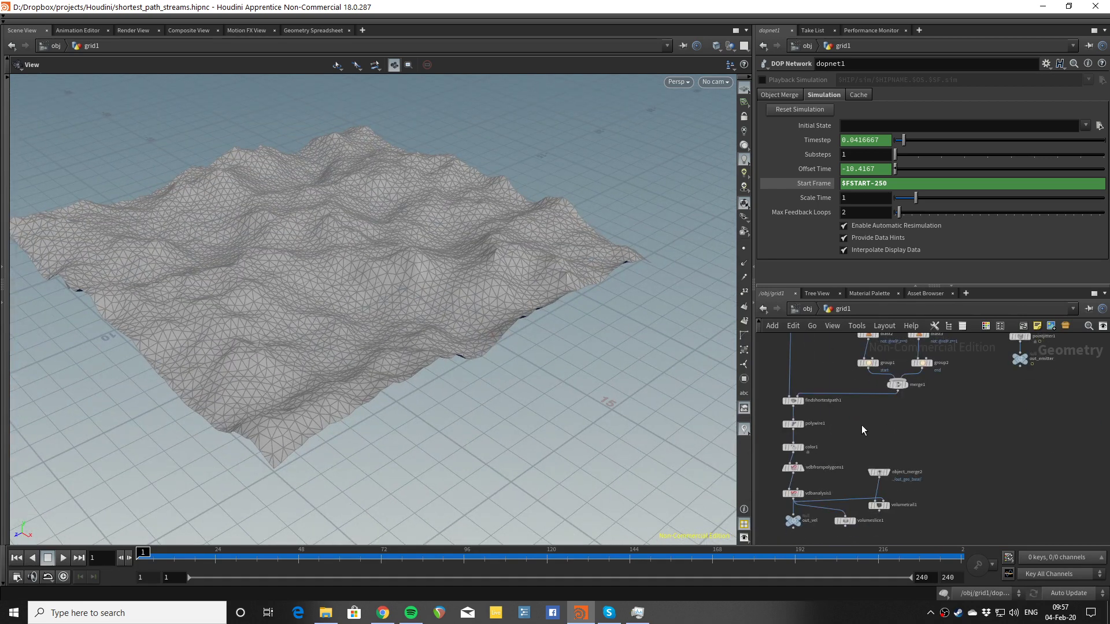
middle_drag(862, 431, 860, 408)
scroll(793, 401, up, 3)
click(825, 362)
scroll(856, 382, down, 3)
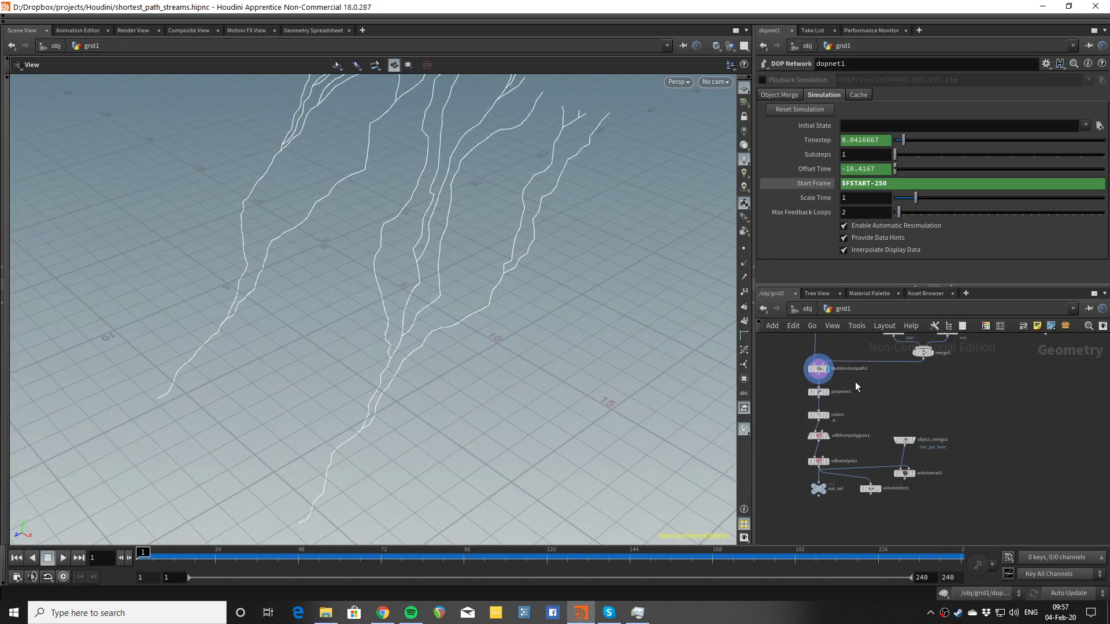
- Open the cost attribute wrangle's parameters and set its Cost value to 0
middle_drag(859, 357, 868, 480)
middle_drag(850, 341, 852, 431)
scroll(856, 413, up, 3)
middle_drag(897, 382, 918, 459)
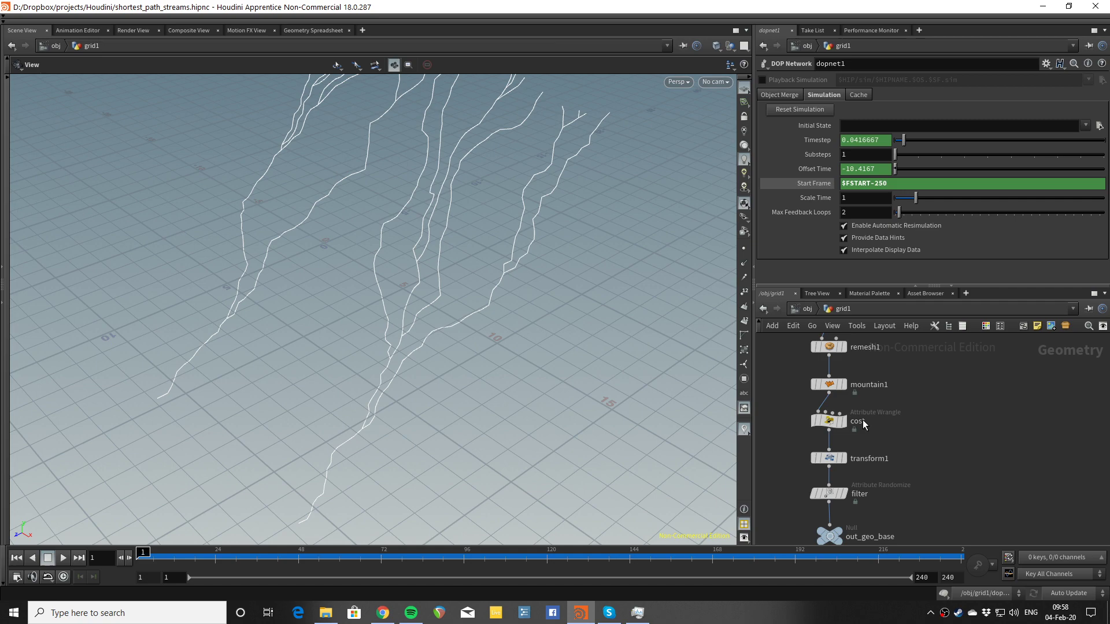
click(830, 421)
drag(909, 274, 886, 273)
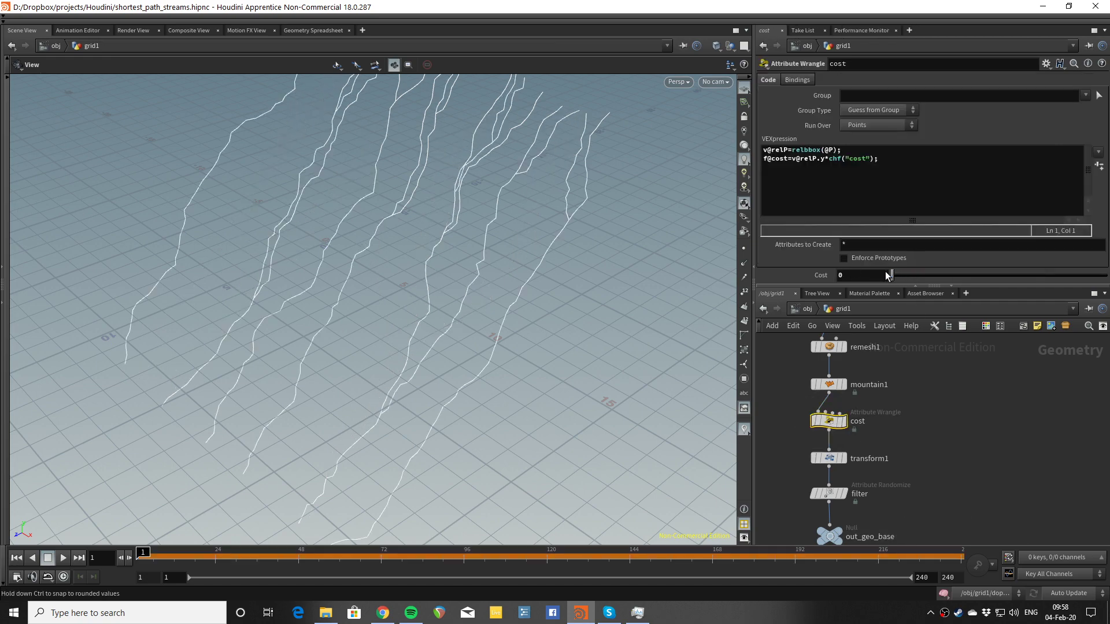
- Inspect the shortest-path curves from several angles and hide the viewport's reference grid
drag(422, 364, 376, 214)
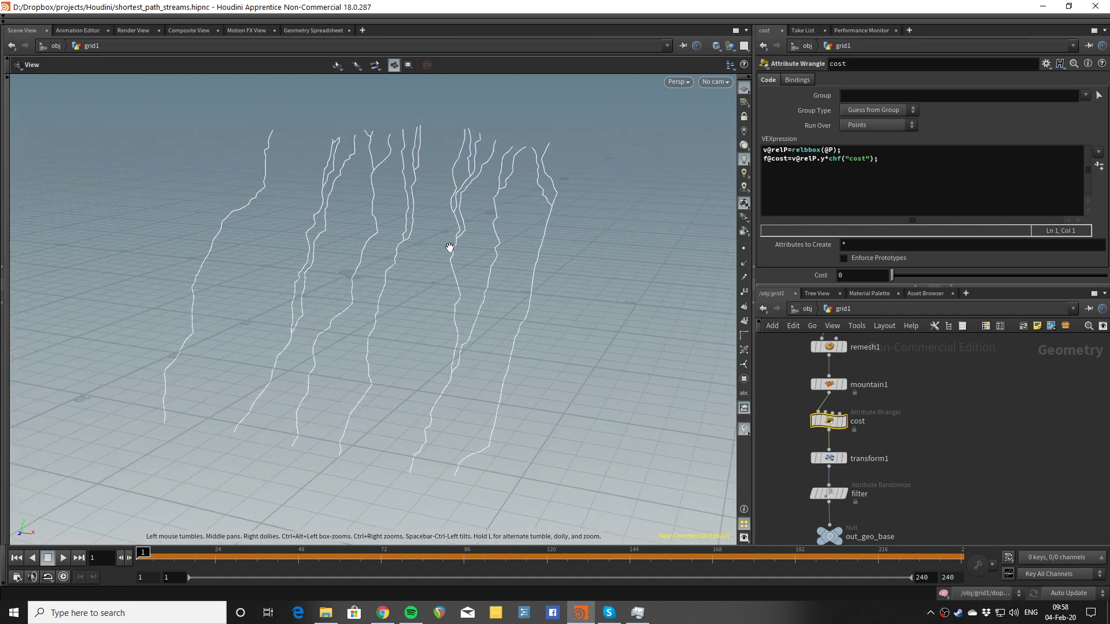
drag(383, 402, 498, 244)
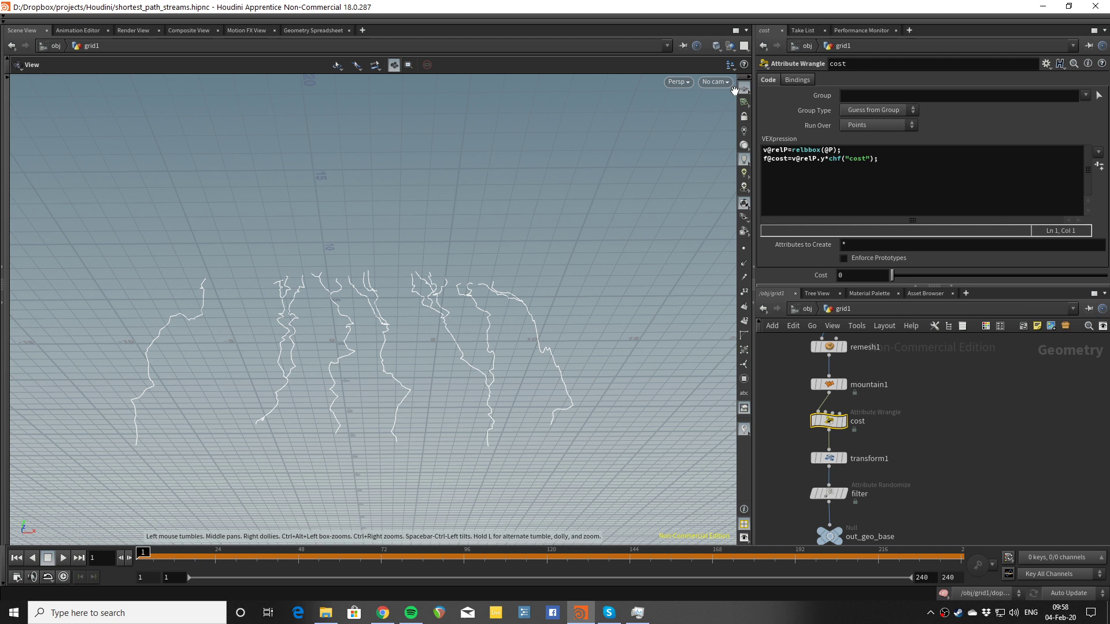
click(743, 88)
drag(424, 300, 541, 347)
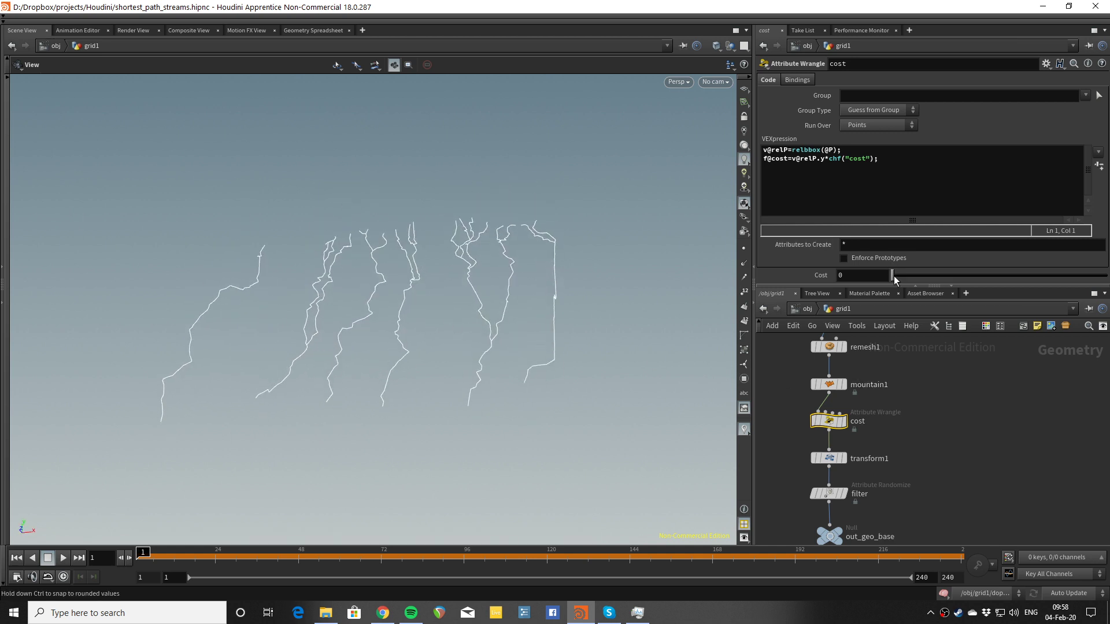
- Raise the cost wrangle's Cost value to 0.593, inspect the merging paths, and refine it to 0.625
drag(894, 276, 1019, 277)
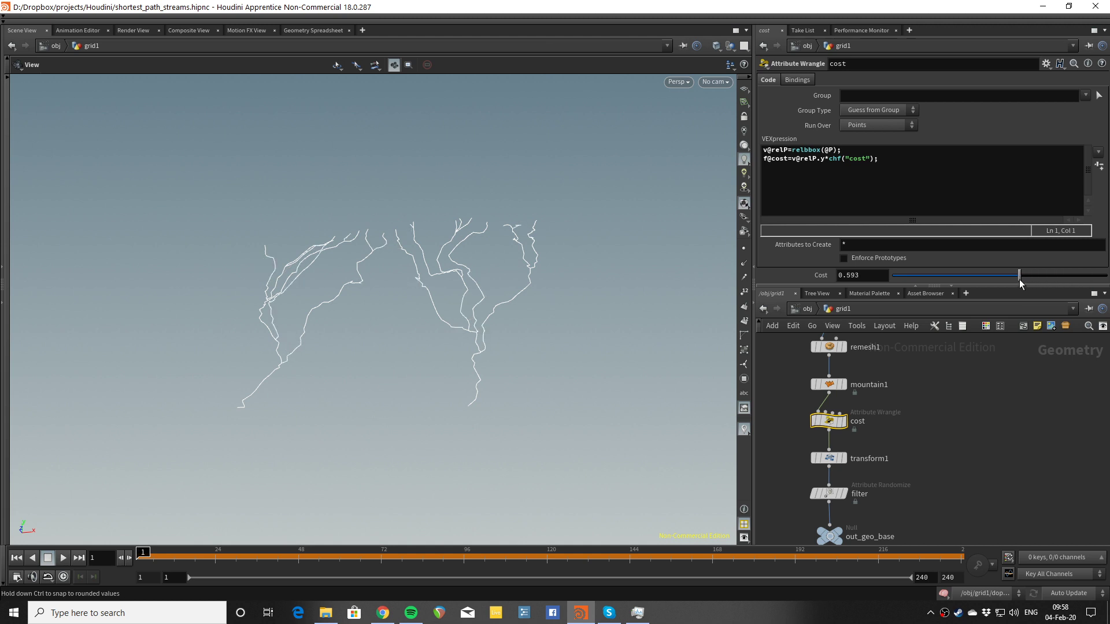
drag(474, 324, 472, 384)
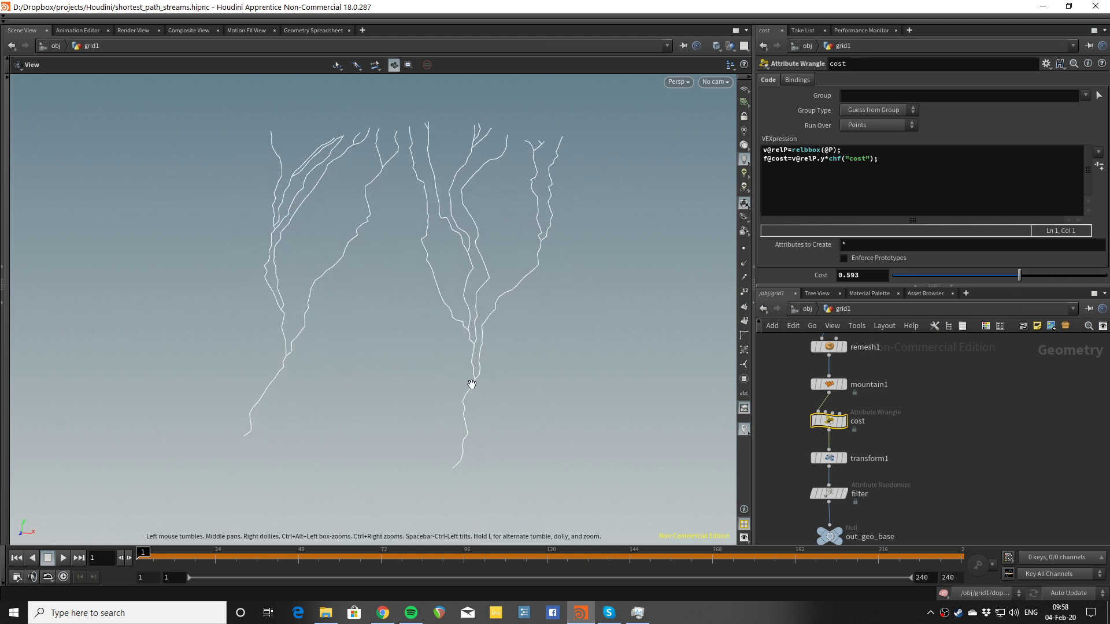
drag(479, 296, 455, 293)
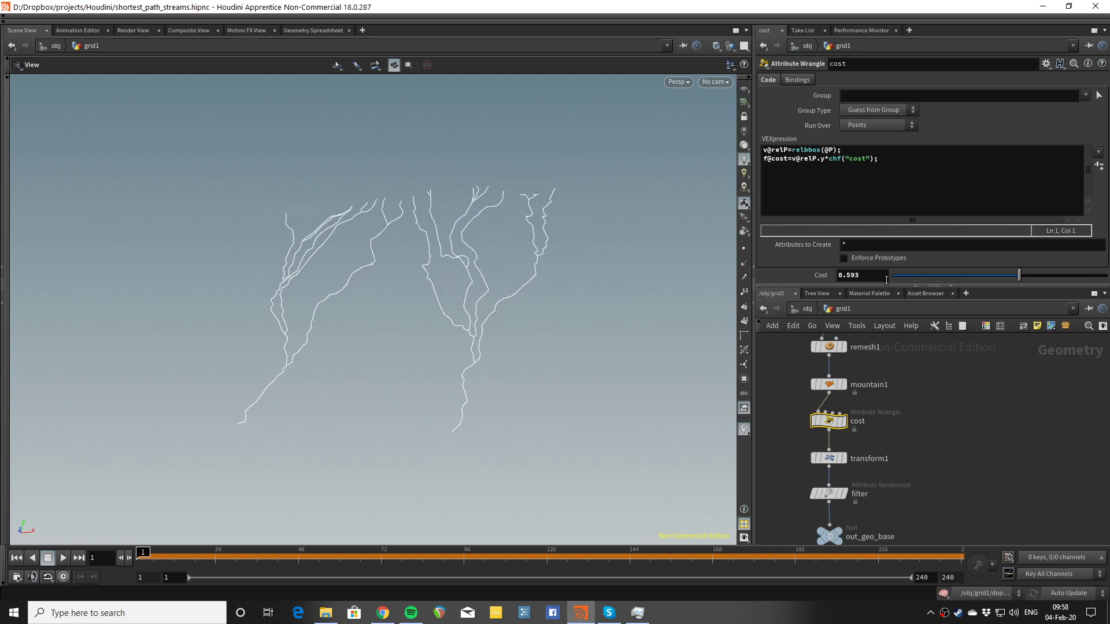
drag(981, 277, 1027, 275)
drag(502, 370, 559, 327)
drag(401, 242, 410, 206)
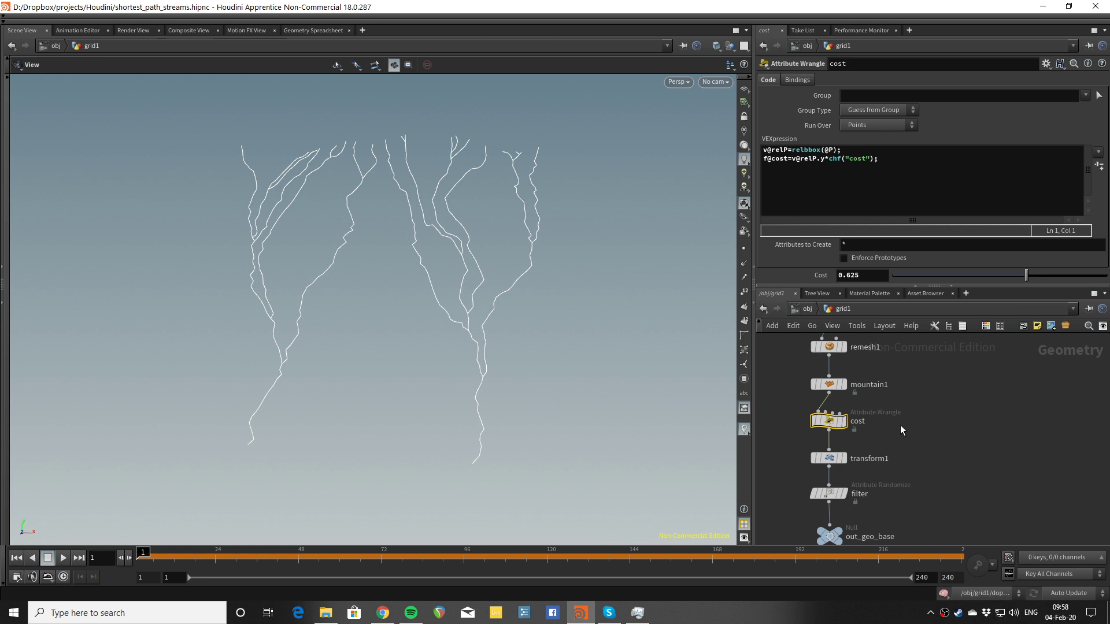
- Split the viewport pane horizontally and show the cost node's attributes in a Geometry Spreadsheet in the lower half
scroll(903, 425, down, 1)
mouse_move(903, 407)
middle_down()
mouse_move(897, 434)
mouse_move(890, 390)
middle_up()
scroll(898, 433, up, 1)
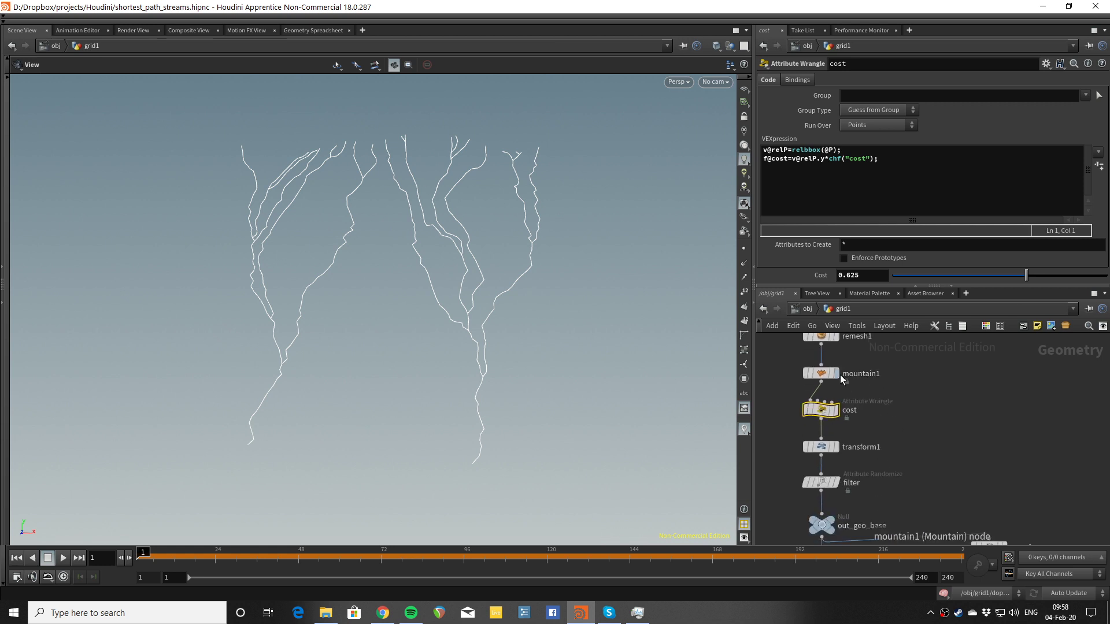
mouse_move(824, 414)
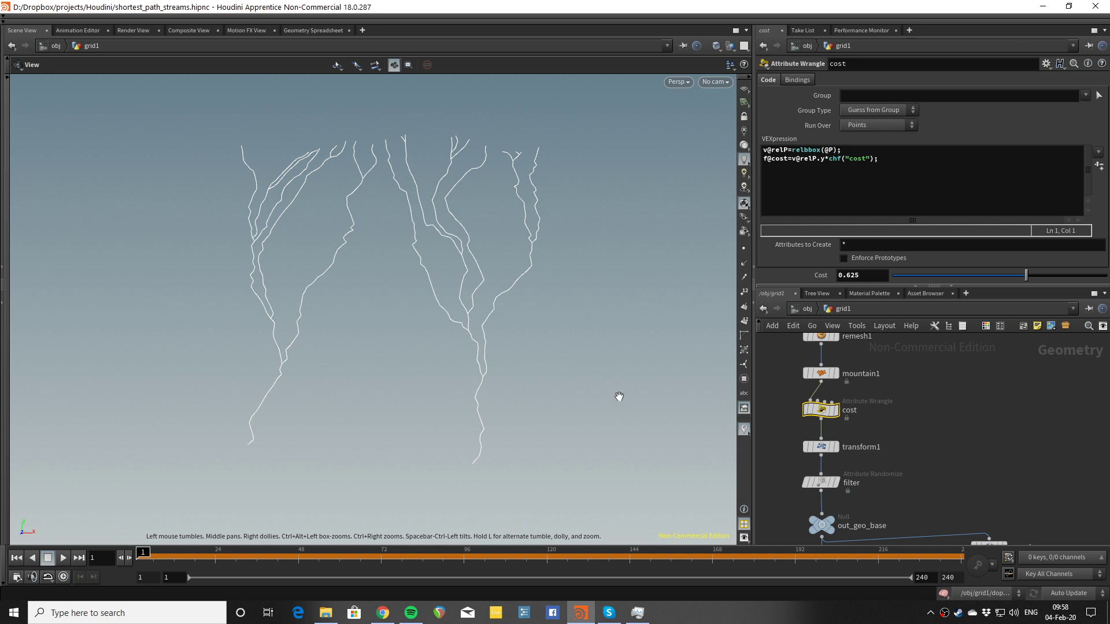
key(alt+])
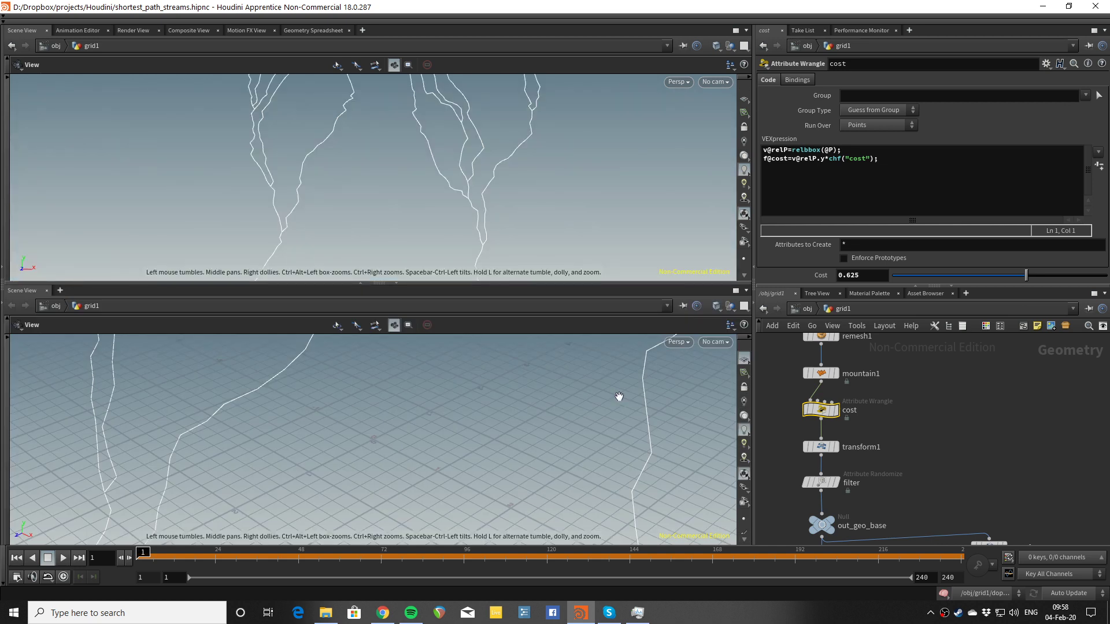
key(alt+8)
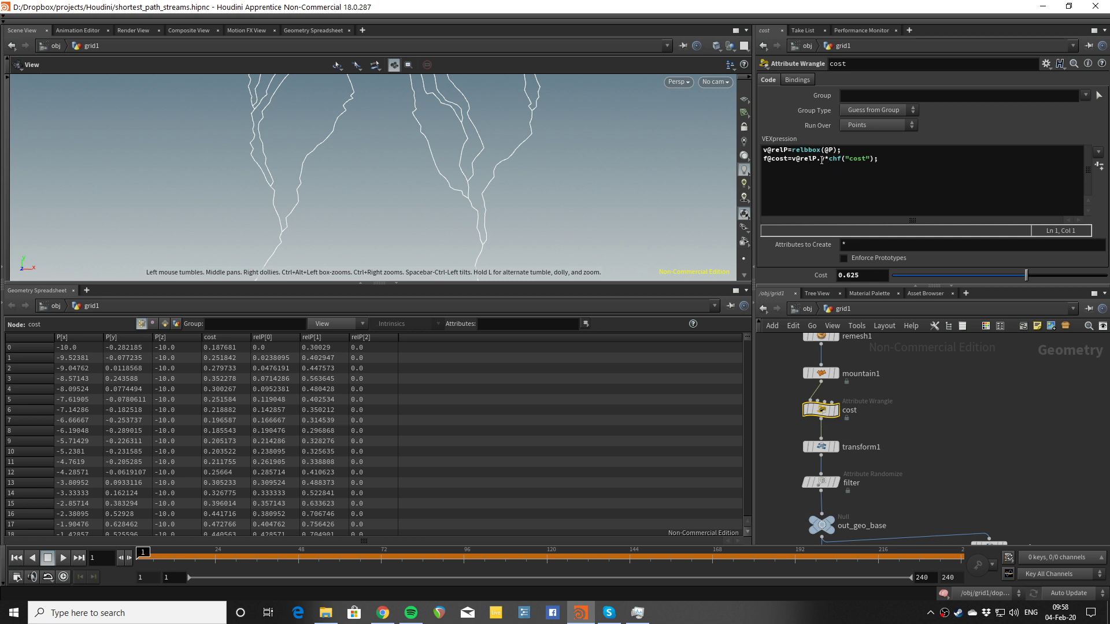
- Display the mountain1 terrain and examine its height variation from the side and from above
click(836, 373)
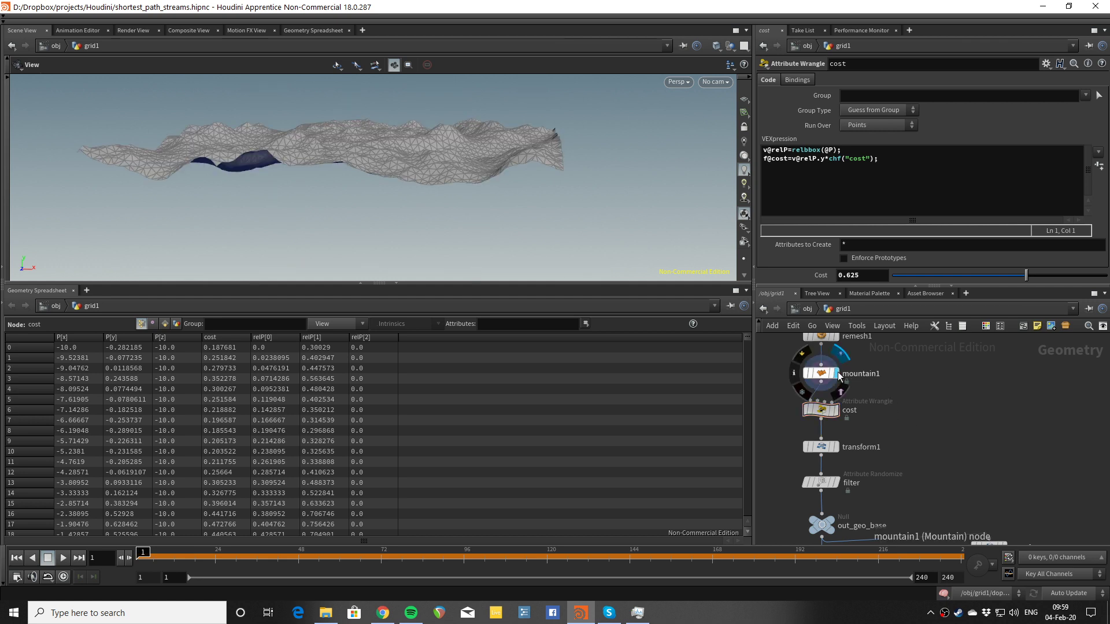
drag(471, 207, 417, 164)
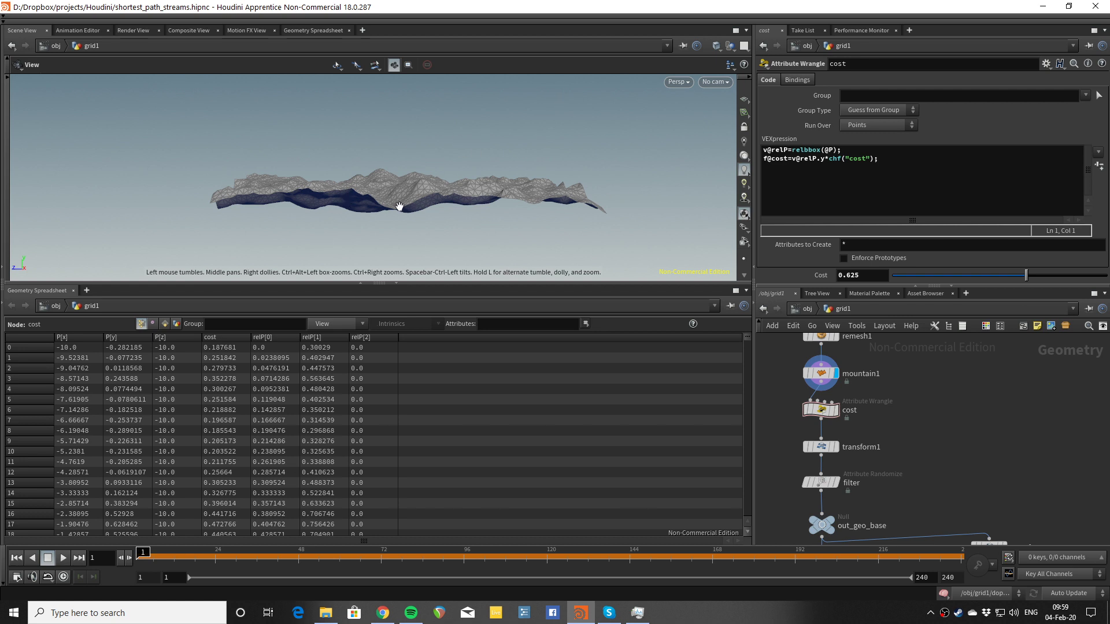
scroll(413, 211, up, 2)
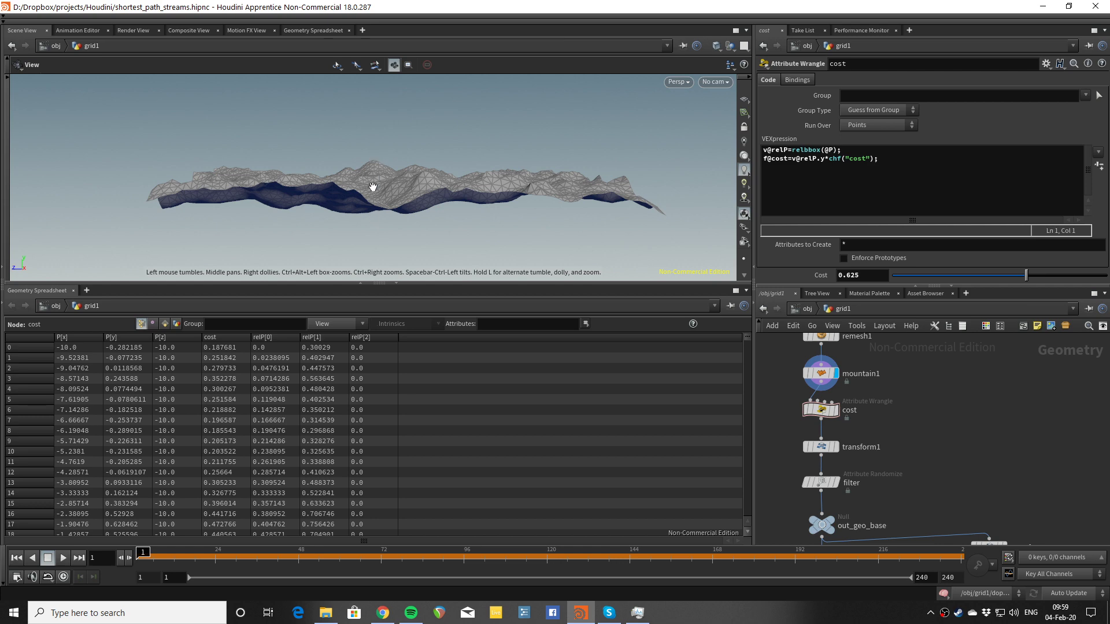
drag(363, 181, 495, 189)
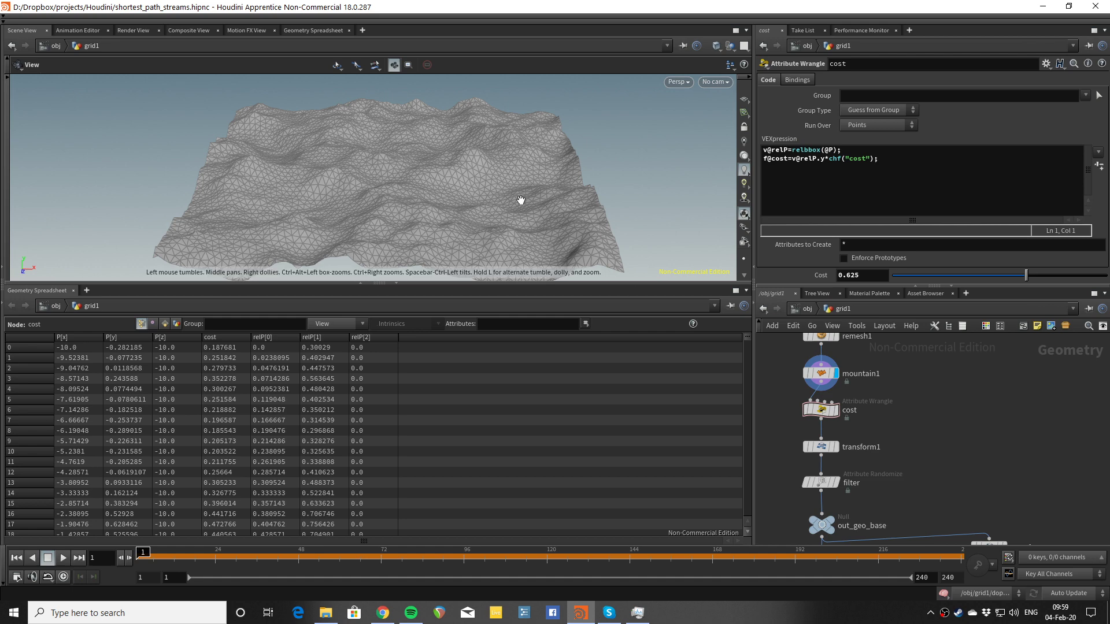
middle_drag(521, 200, 520, 191)
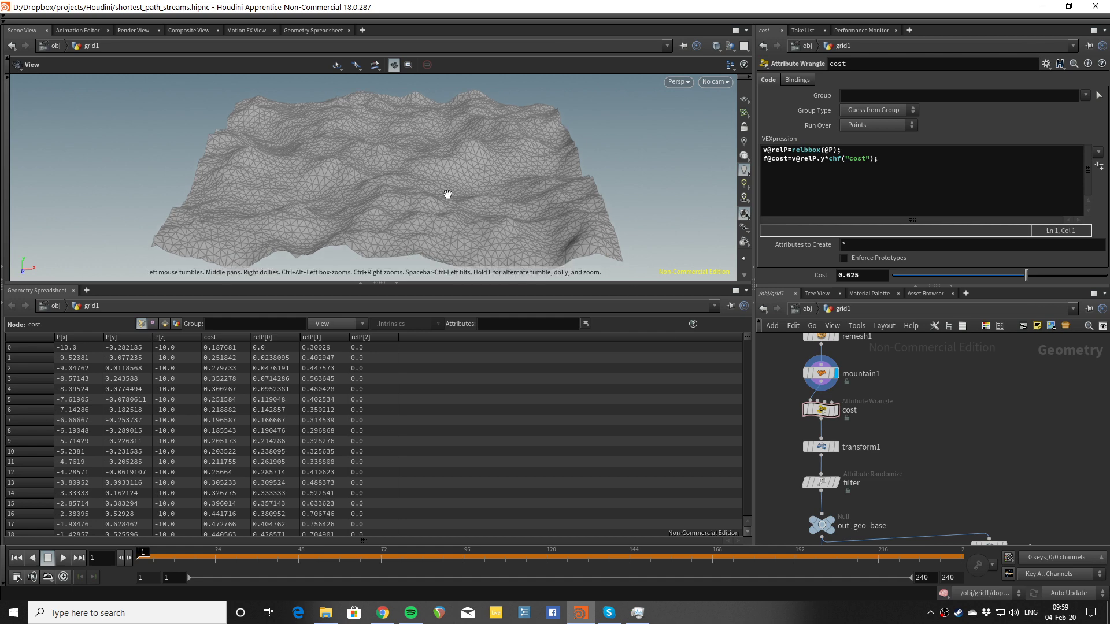
drag(447, 194, 437, 161)
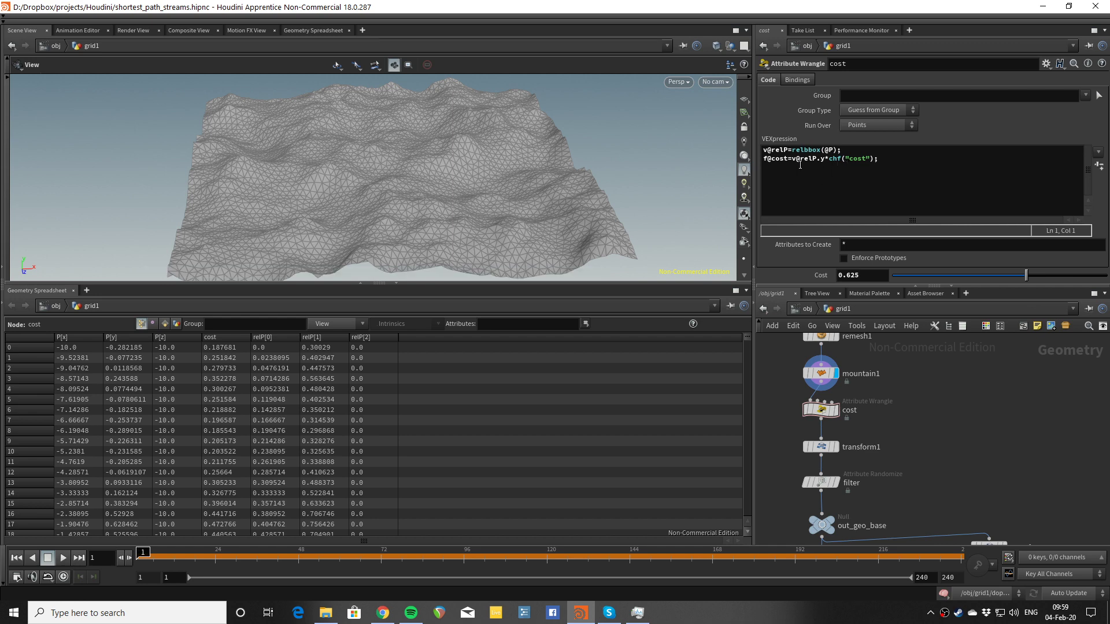
drag(418, 195, 422, 198)
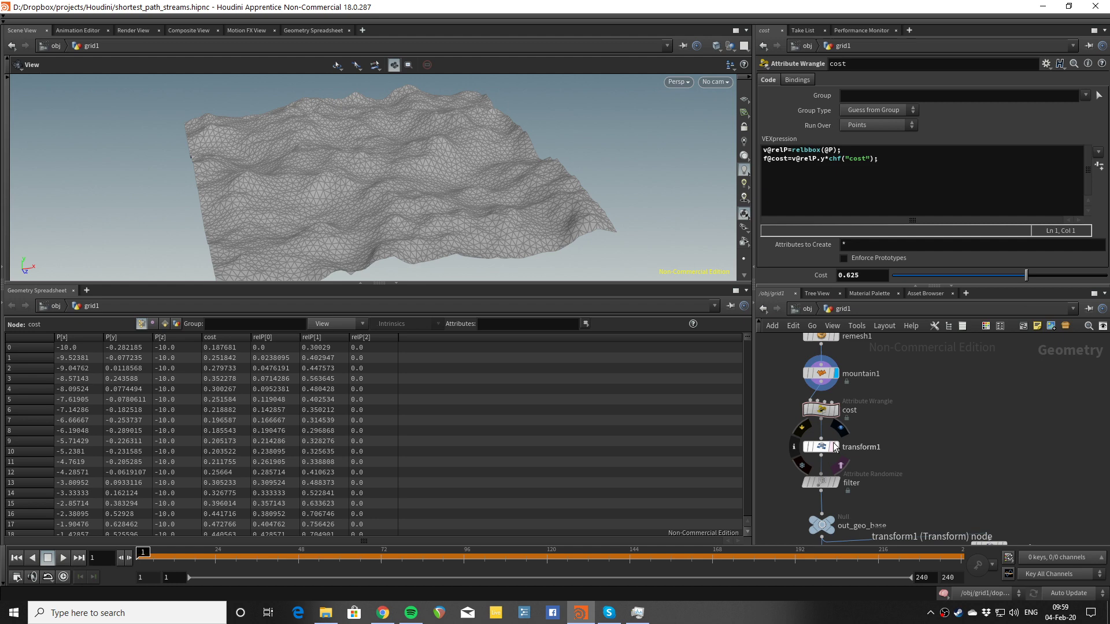
- Display the transform1 terrain and examine its orientation from several angles
click(836, 447)
right_drag(489, 226, 513, 200)
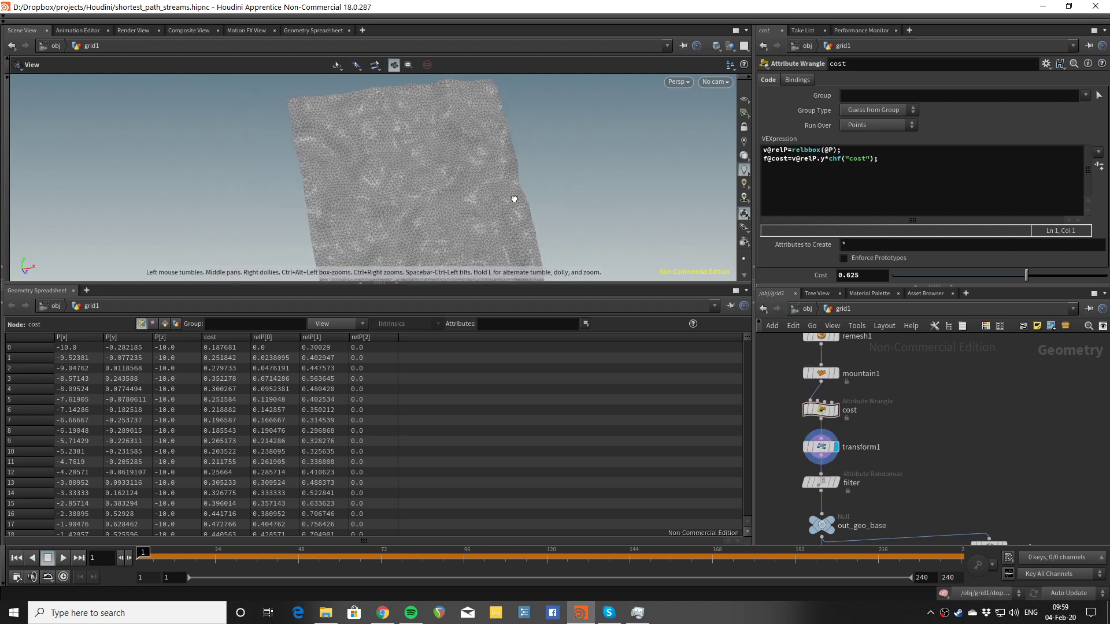
drag(512, 201, 327, 164)
- Display the terrain output of the filter Attribute Randomize node and examine its surface
middle_drag(859, 467, 831, 381)
click(809, 396)
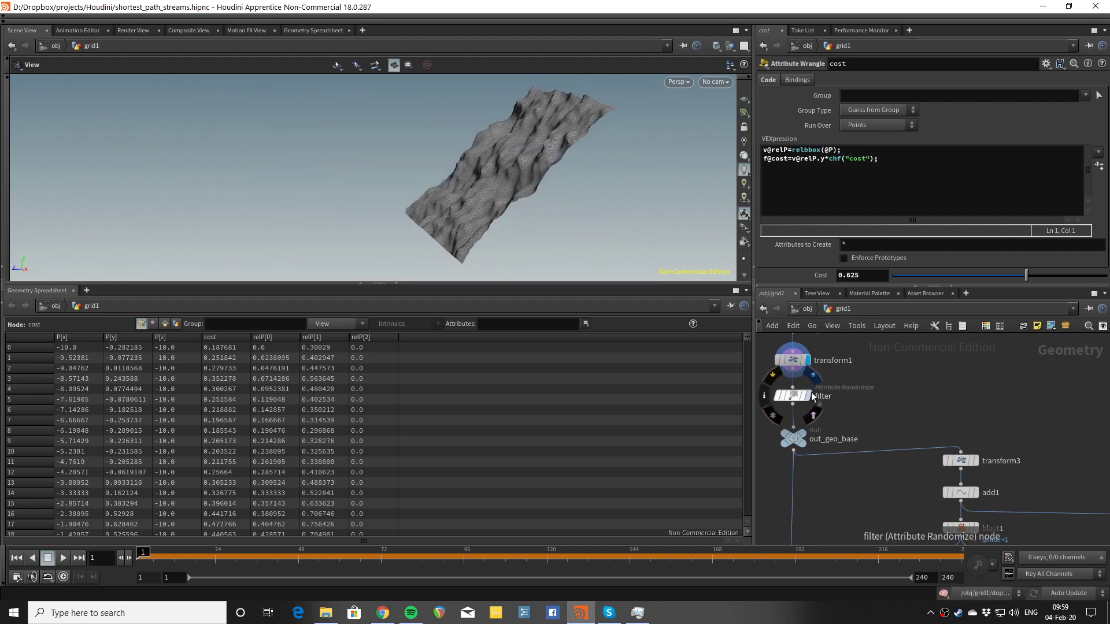
scroll(817, 385, up, 2)
drag(593, 270, 578, 214)
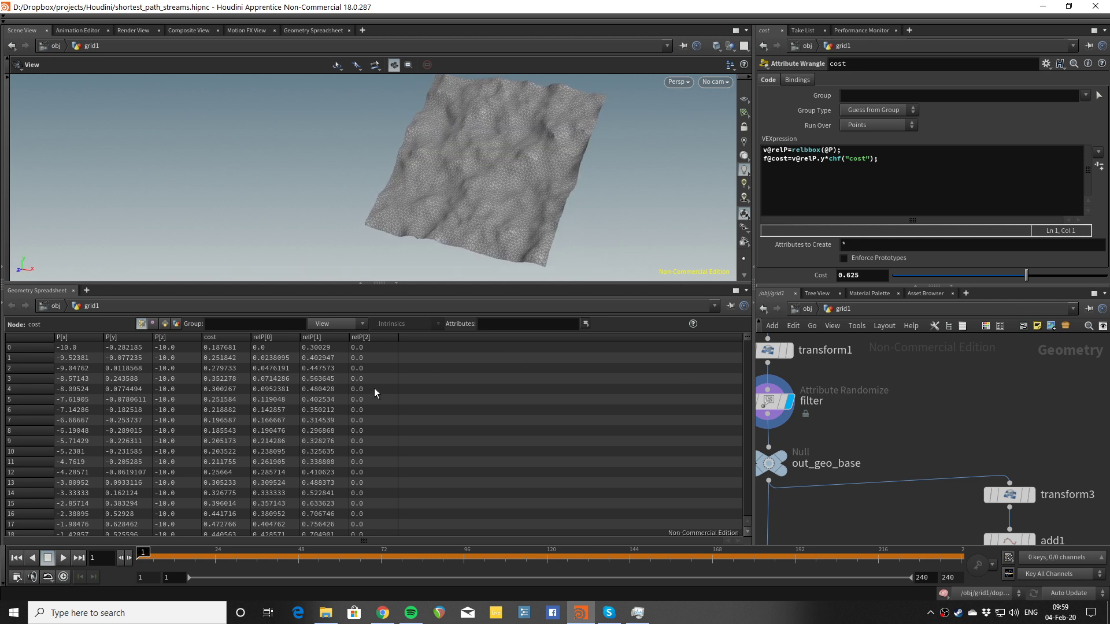
middle_drag(769, 403, 841, 412)
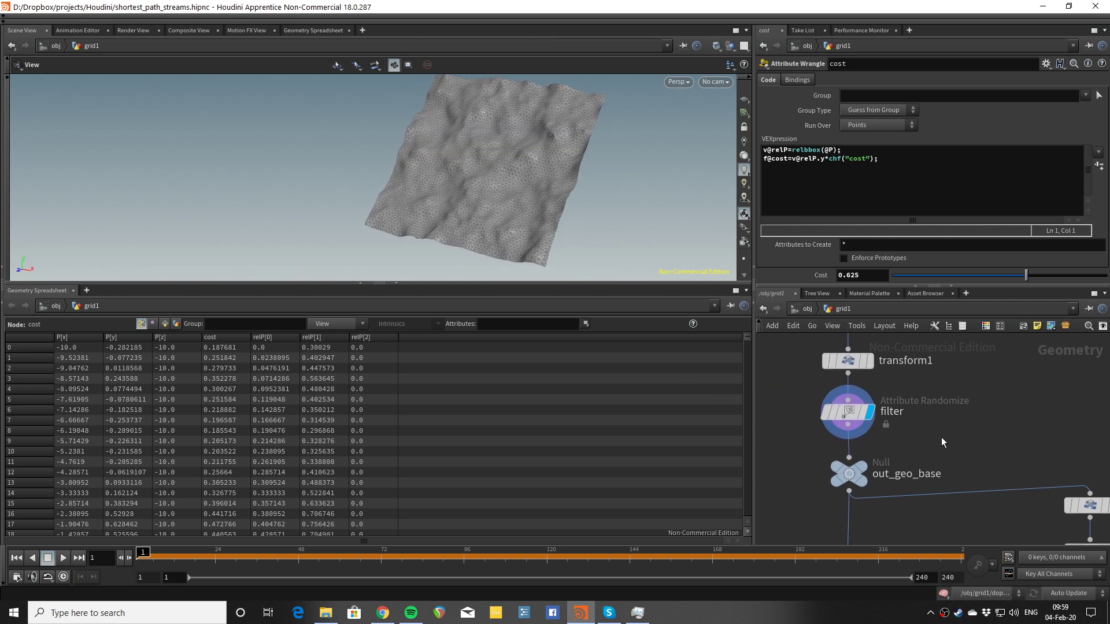
mouse_move(840, 410)
middle_drag(937, 428, 850, 421)
middle_drag(595, 141, 512, 155)
middle_drag(1001, 397, 984, 384)
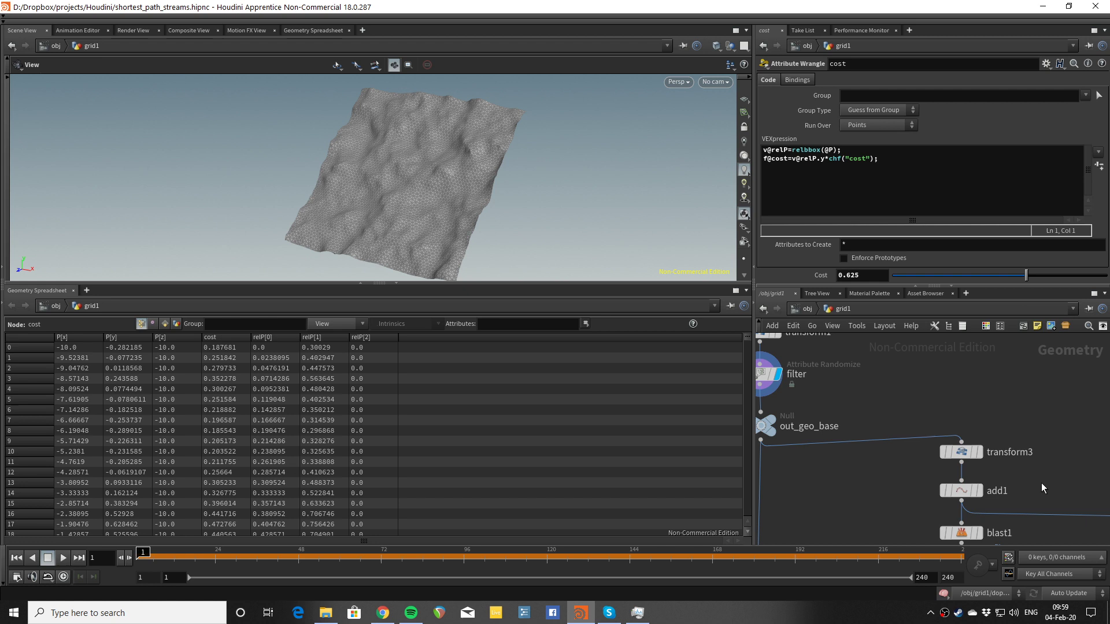
- Display the merge1 node's combined start and end points and inspect their placement
middle_drag(1042, 483, 989, 372)
middle_drag(977, 453, 980, 332)
scroll(901, 372, down, 2)
scroll(932, 419, up, 3)
click(936, 429)
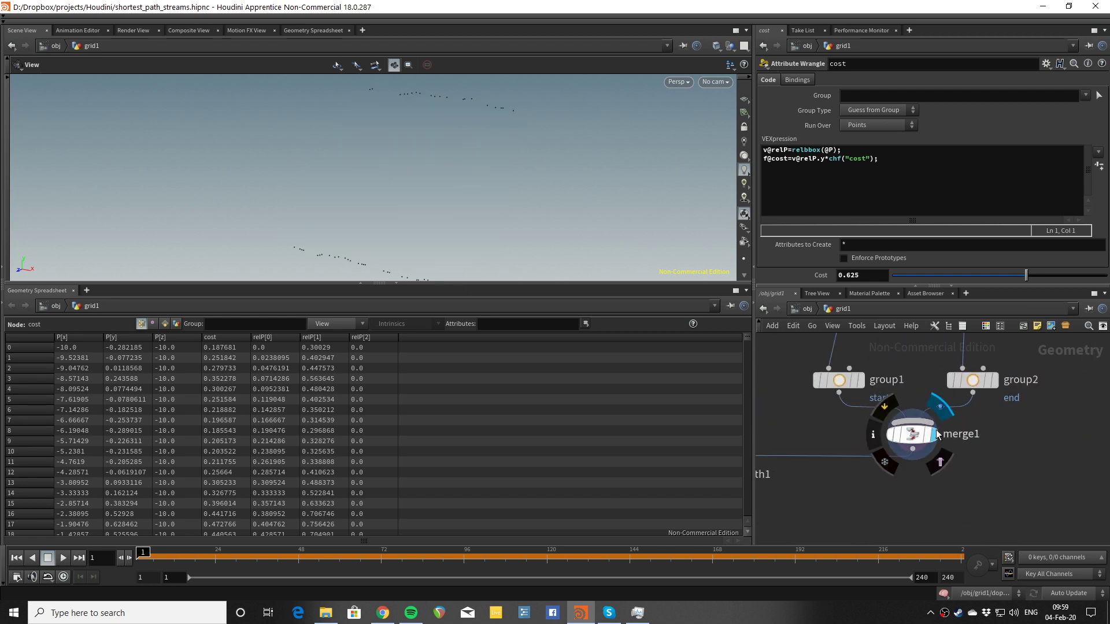
drag(444, 189, 420, 93)
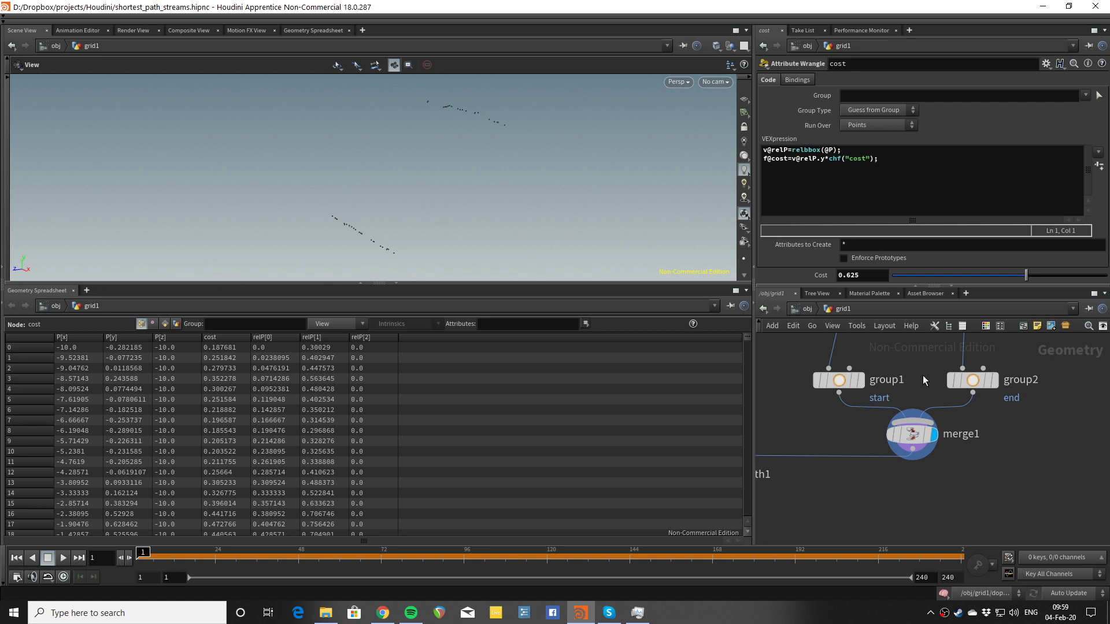
- Return to the start of the point-selection branch and display the transform3 terrain
scroll(917, 379, down, 3)
middle_drag(910, 383, 934, 498)
middle_drag(989, 373, 986, 387)
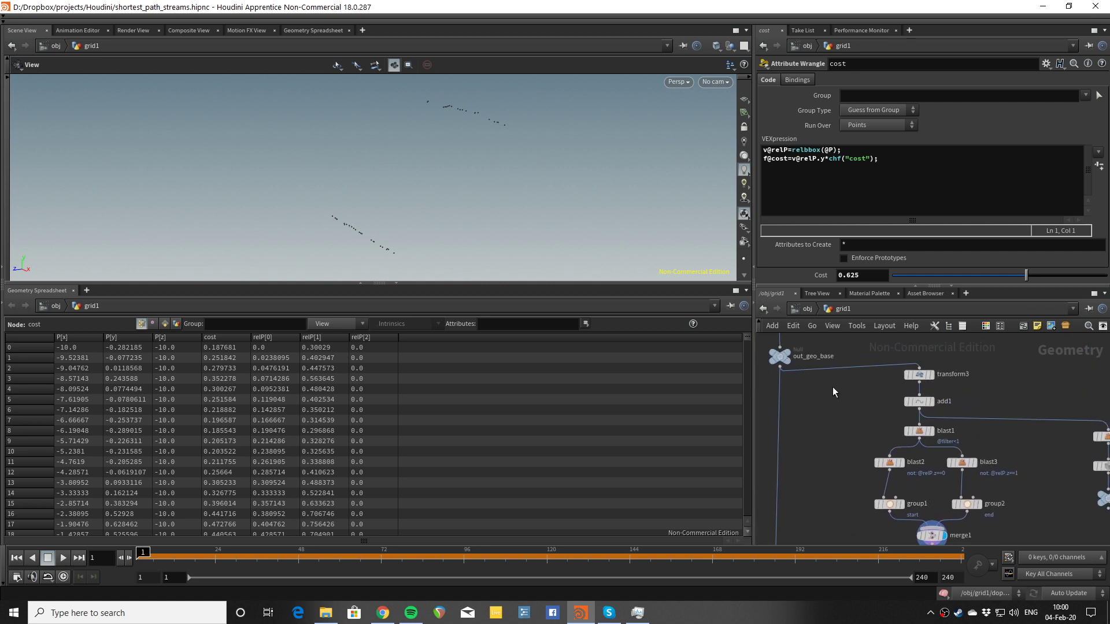
scroll(839, 388, up, 2)
click(948, 380)
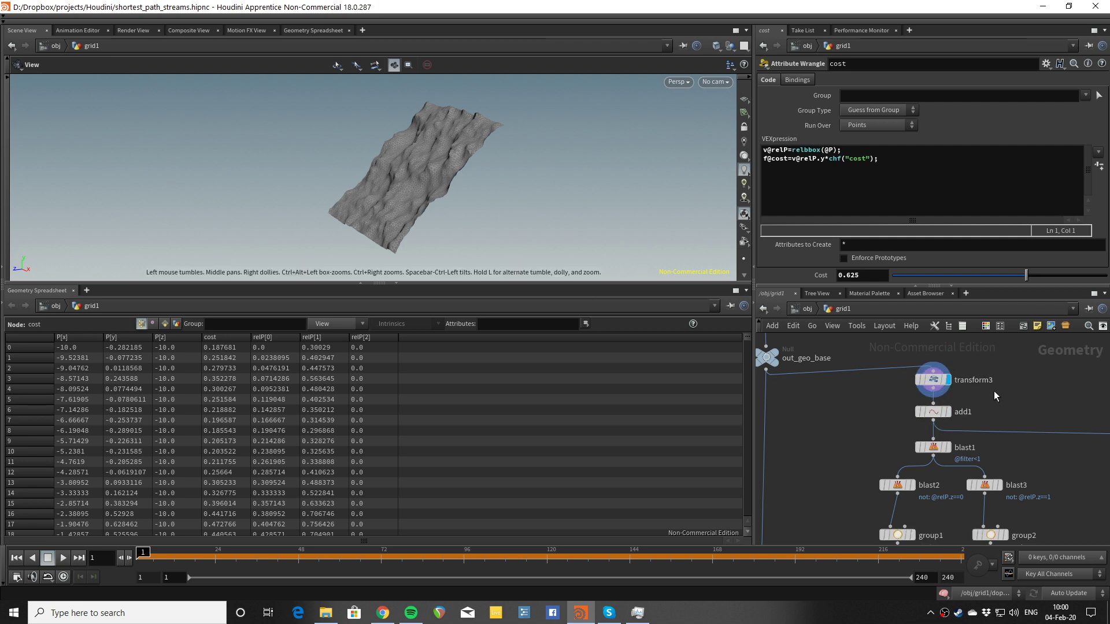
- Display the add1 node's output and inspect the terrain's points from a higher angle
middle_drag(966, 413, 956, 386)
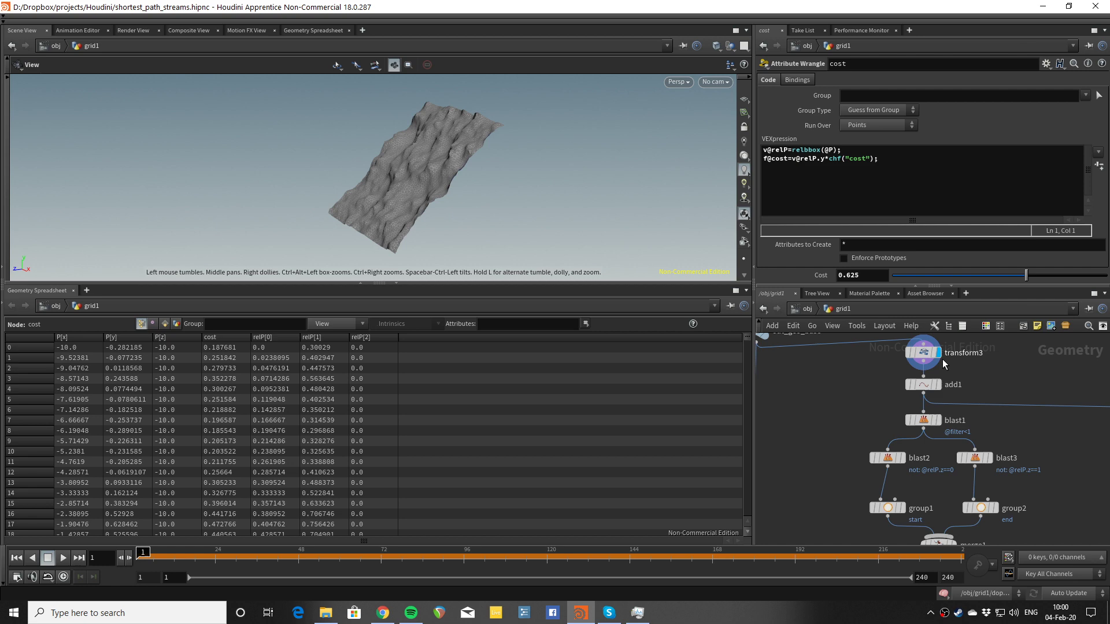
click(939, 386)
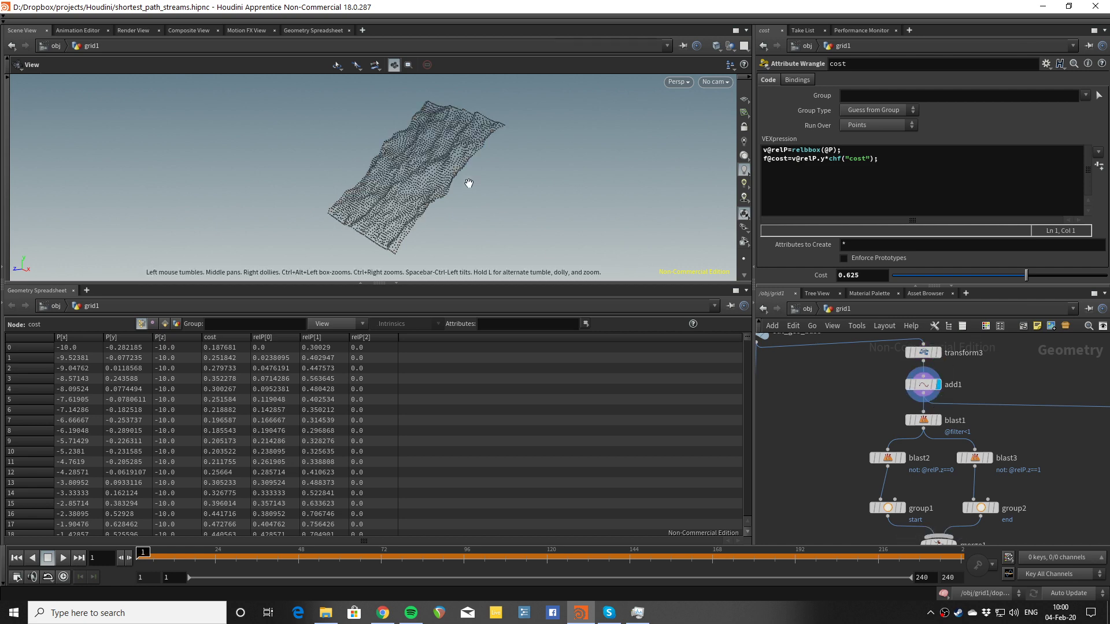
drag(466, 181, 461, 153)
middle_drag(962, 398, 940, 379)
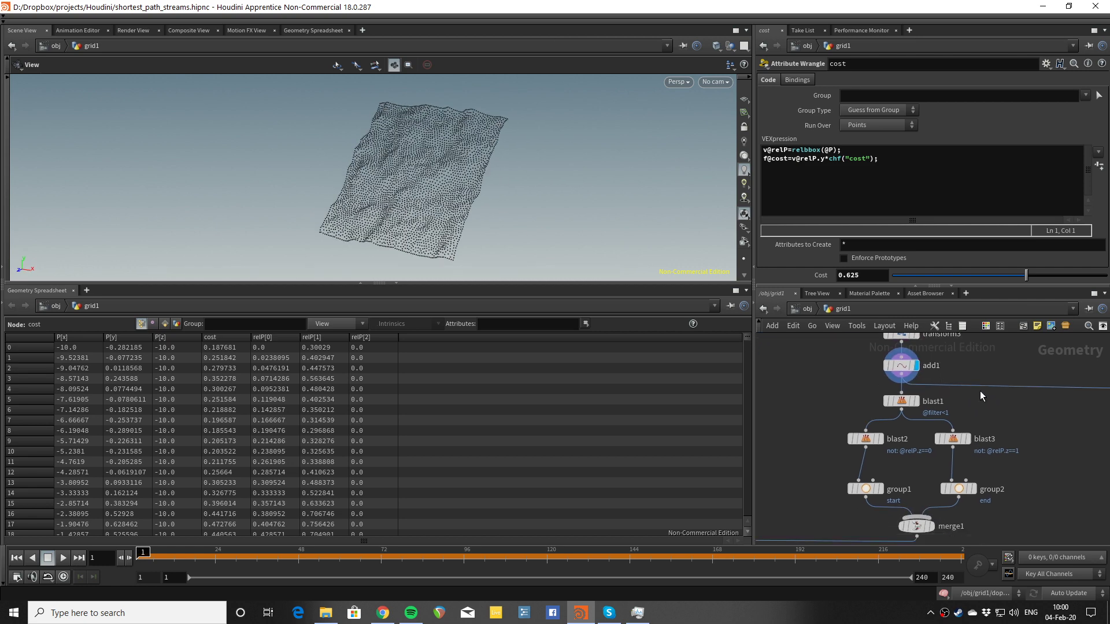
- Display blast1, blast2, blast3, group1 and group2 in turn, checking blast2's parameters along the way
click(918, 399)
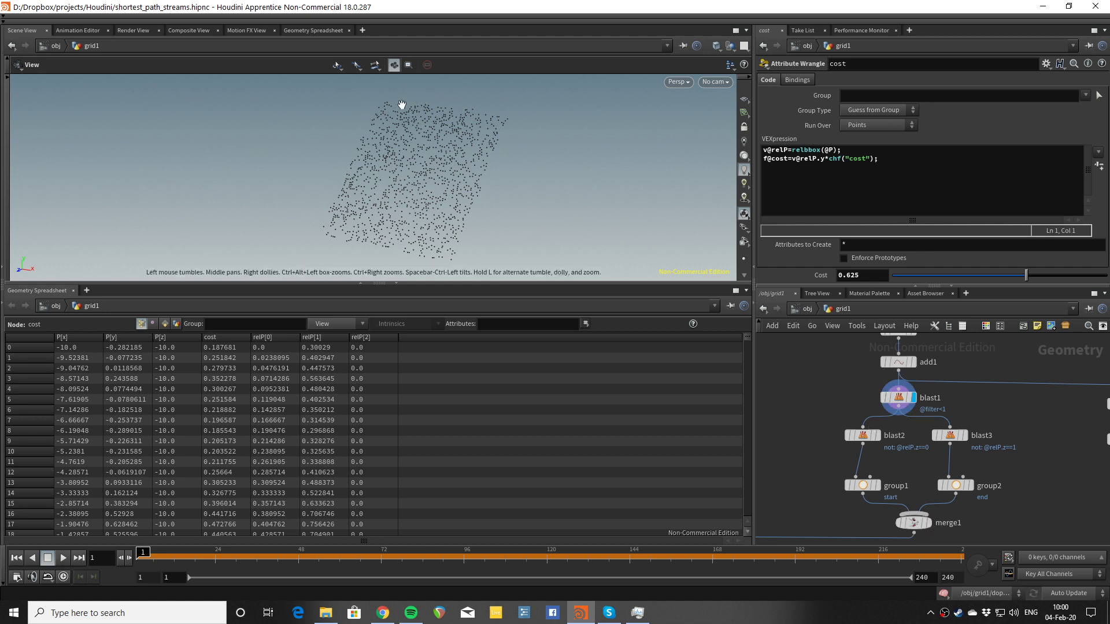
click(875, 435)
click(867, 436)
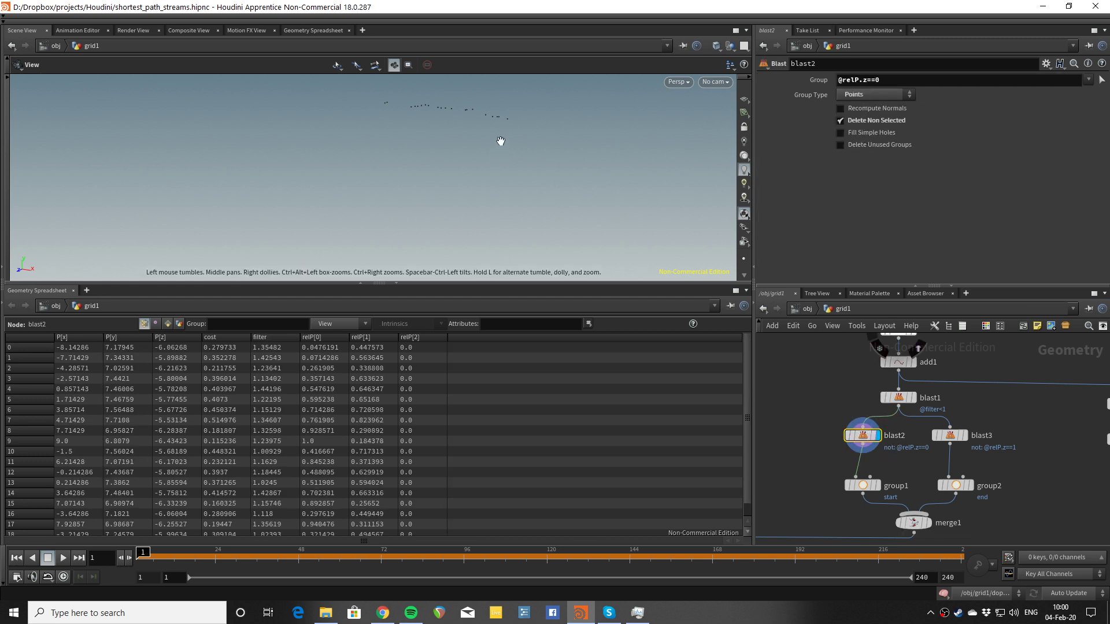
click(964, 435)
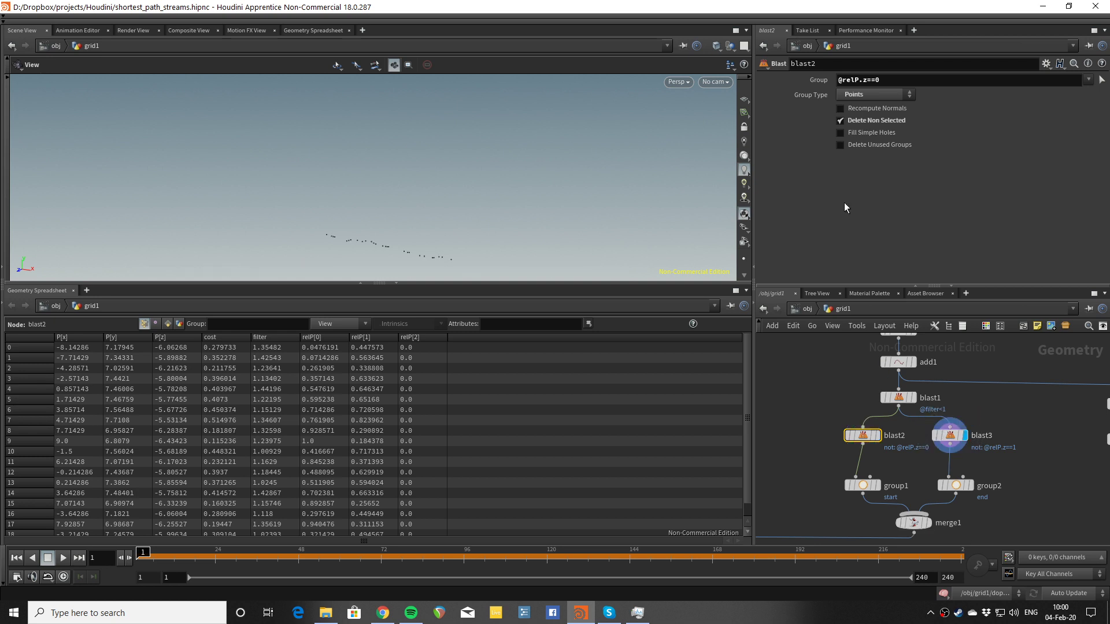
click(880, 486)
click(970, 485)
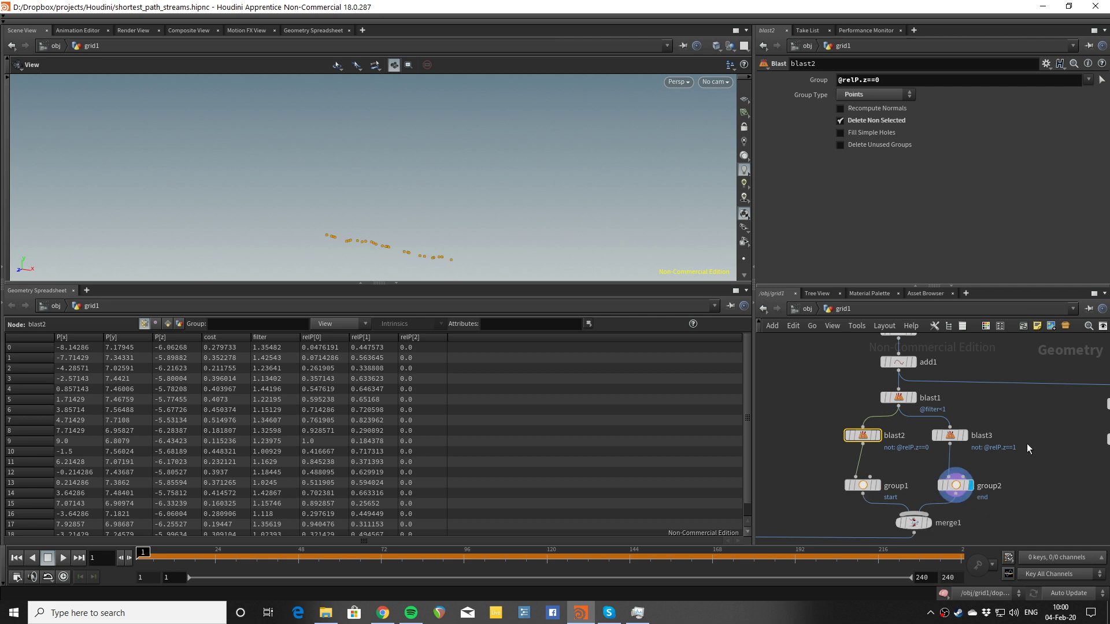
- Display the blast4 points in the emitter branch
scroll(980, 511, down, 1)
middle_drag(980, 511, 900, 499)
scroll(1036, 449, down, 1)
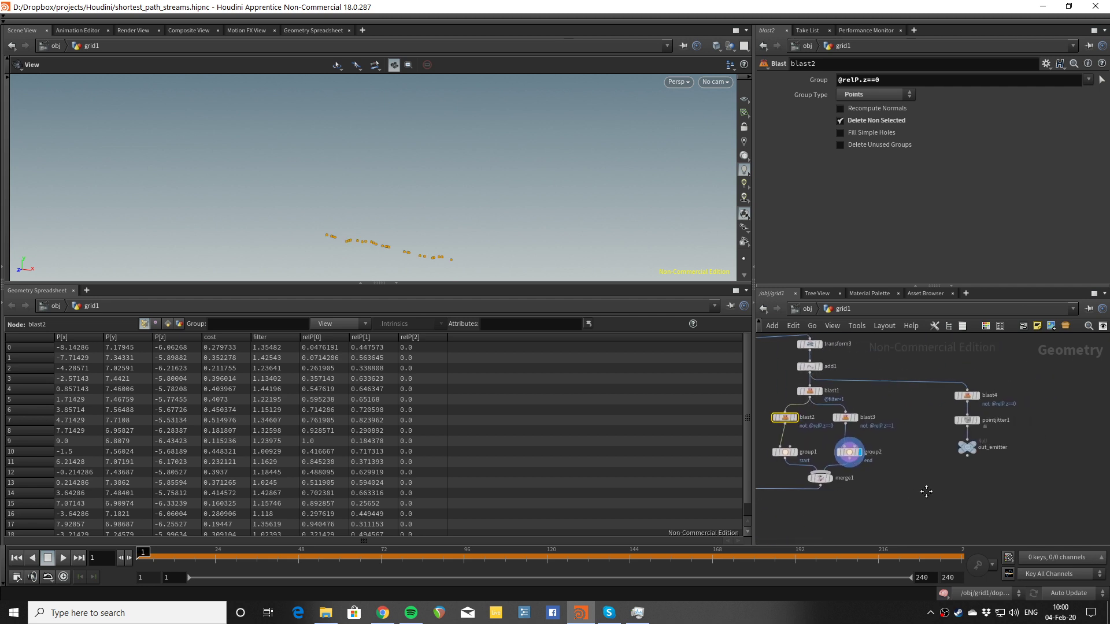
scroll(927, 491, up, 2)
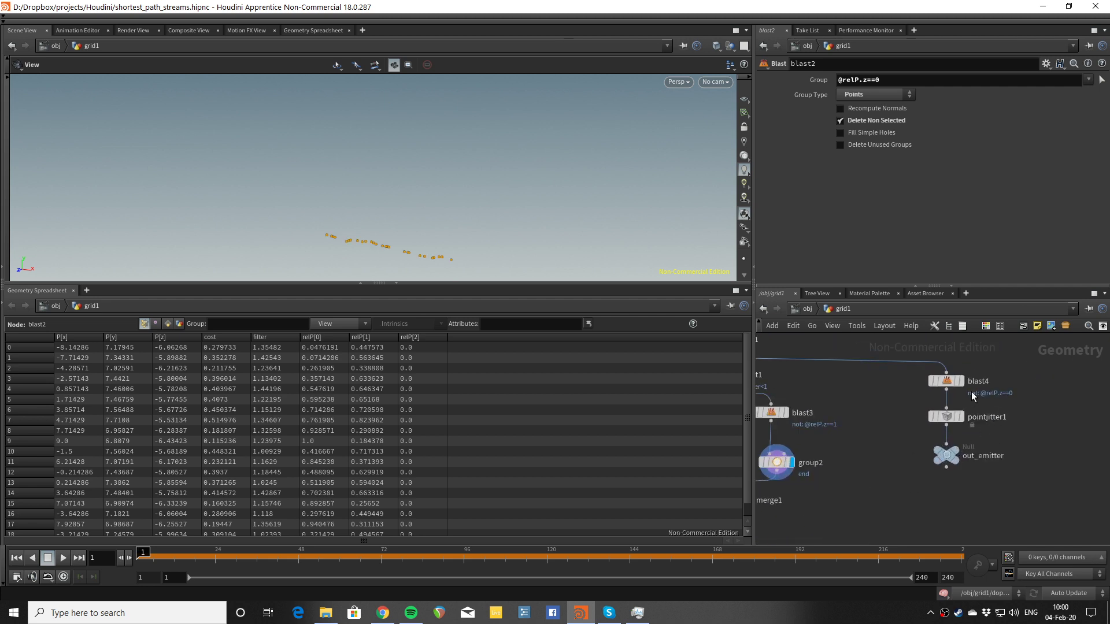
click(959, 381)
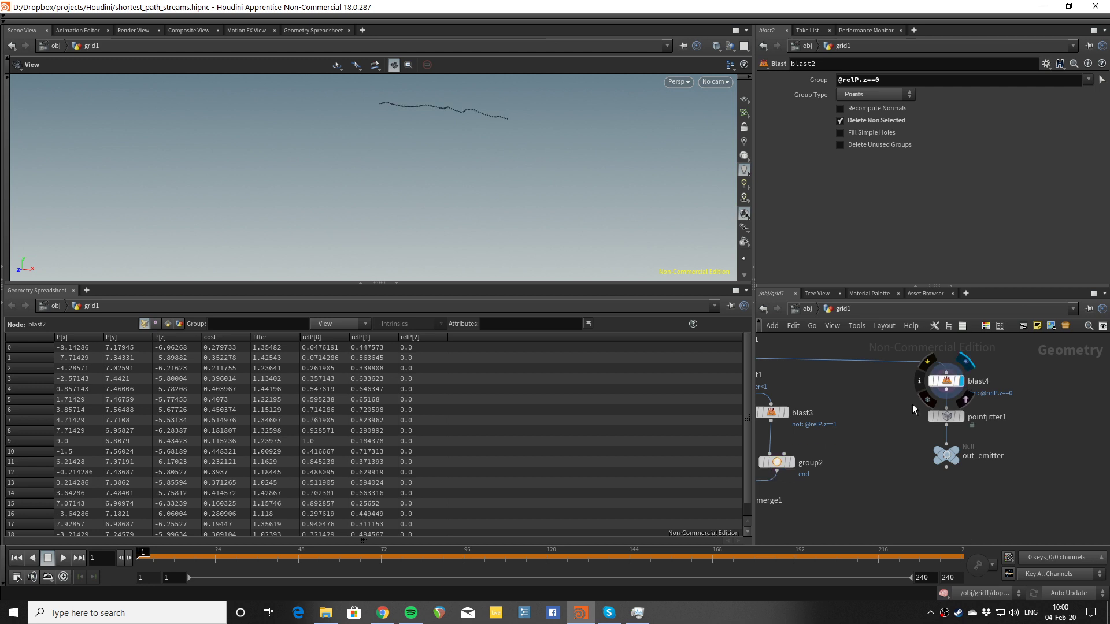
- Display the merged start and end point groups at merge1 again
scroll(859, 461, down, 2)
middle_drag(862, 461, 1023, 384)
scroll(929, 404, up, 2)
click(944, 397)
- Display the findshortestpath1 curves and review the node's start, end and point cost attribute settings
middle_drag(854, 451, 952, 498)
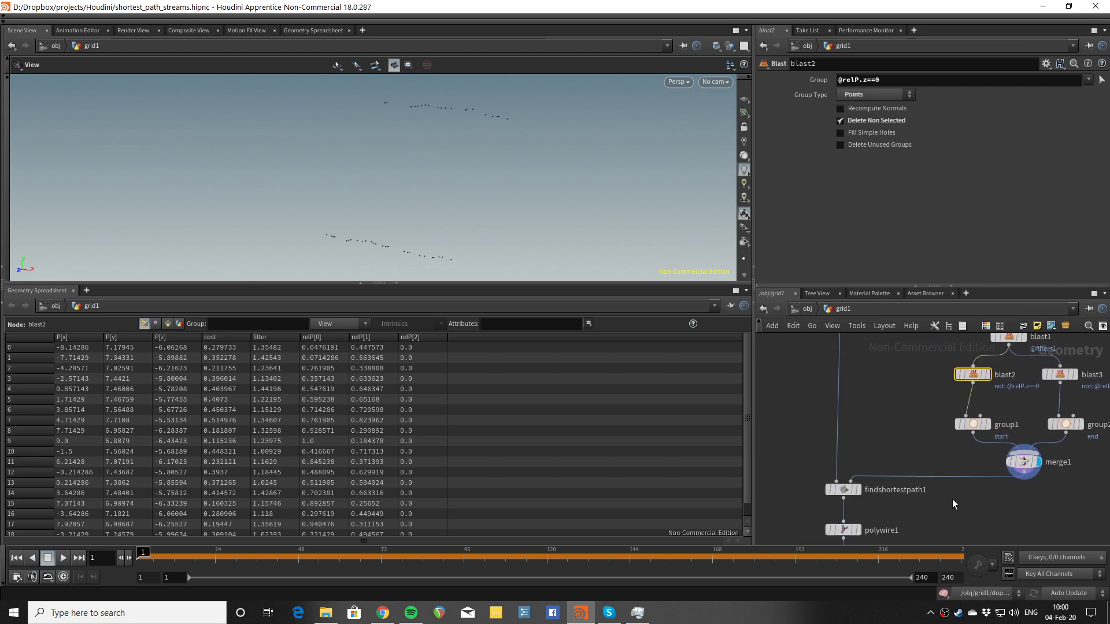
middle_drag(915, 457, 935, 410)
click(878, 443)
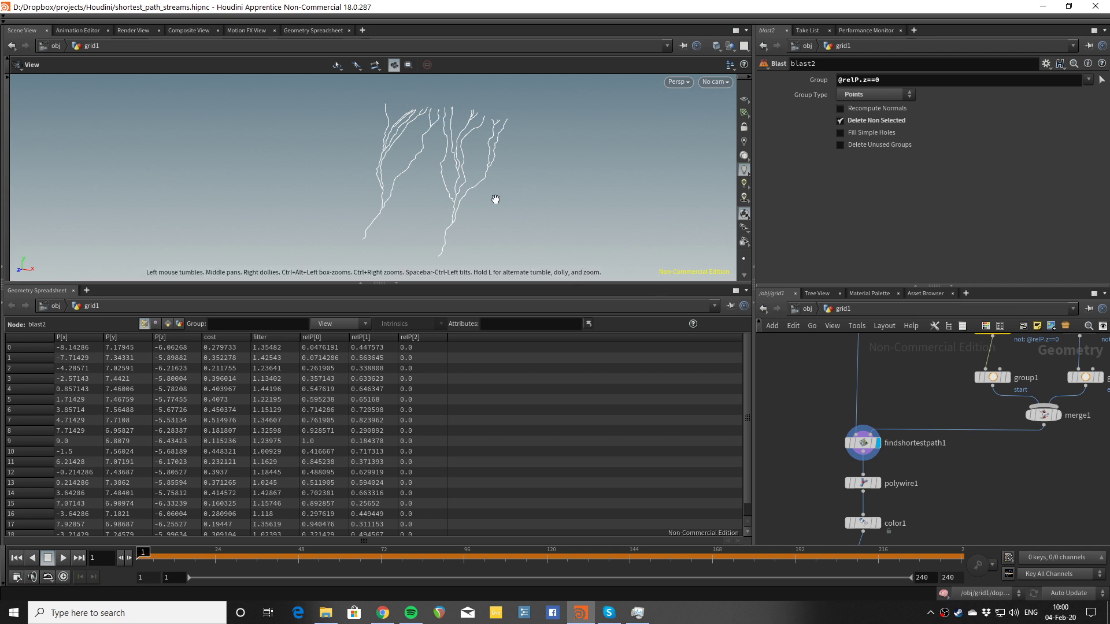
click(863, 443)
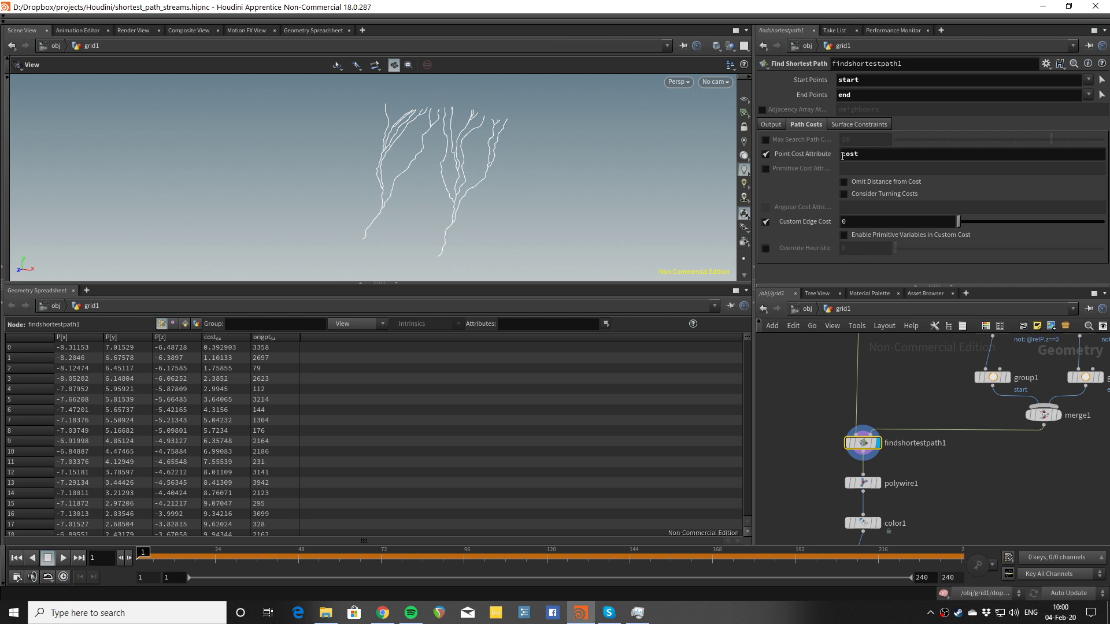
key(h)
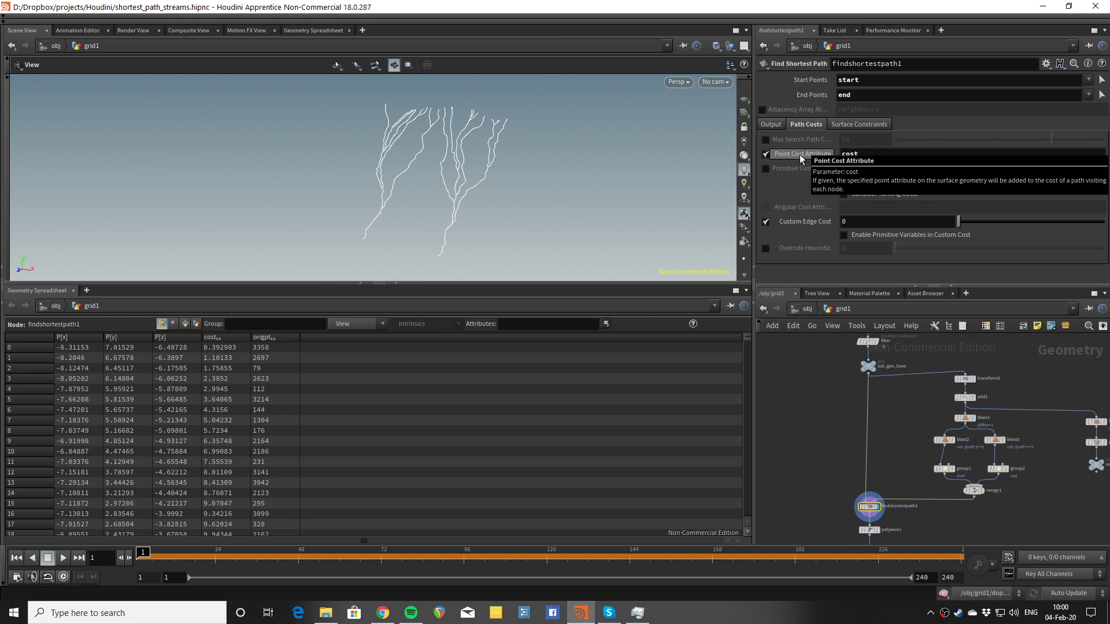
- Display the polywire1 tubes, inspect them up close, and show their colored version at color1
middle_drag(870, 457, 862, 366)
scroll(928, 404, up, 3)
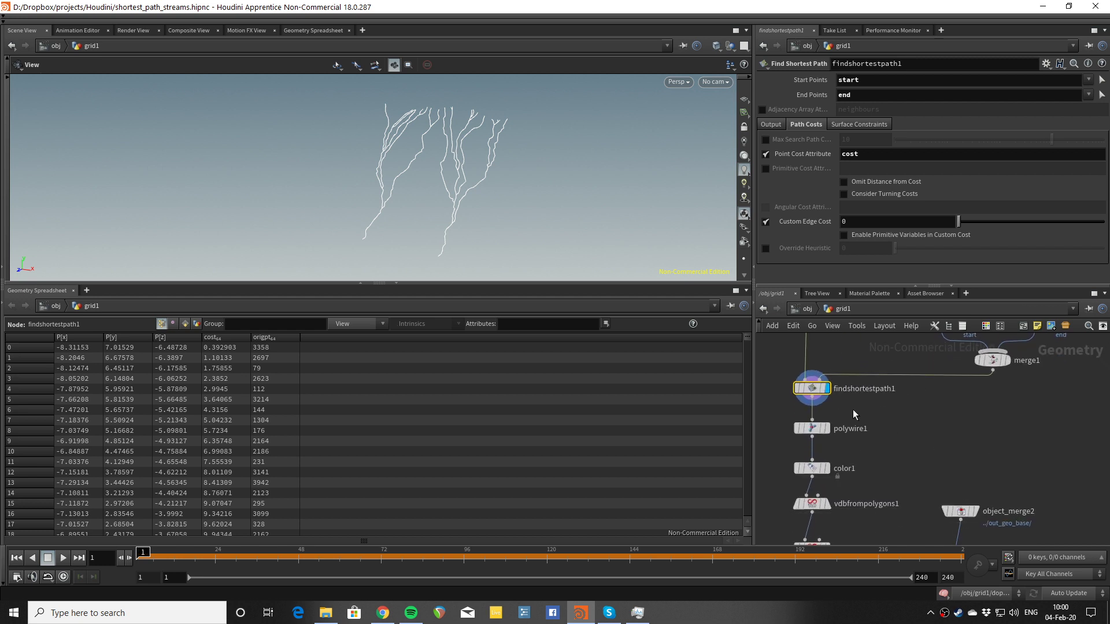
click(827, 429)
scroll(431, 137, up, 4)
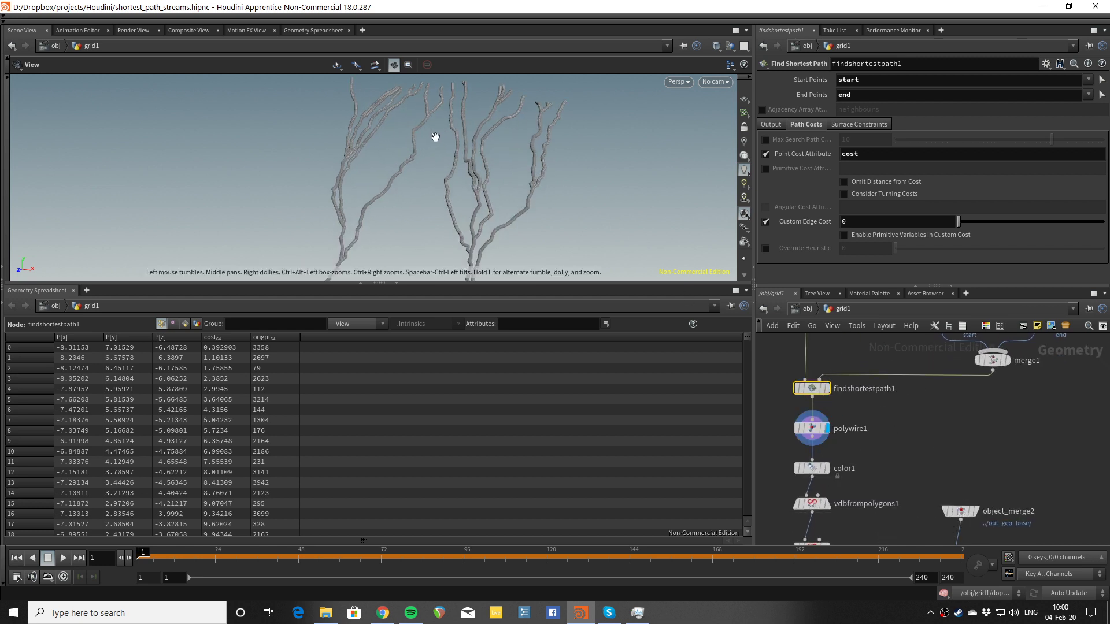
middle_drag(474, 191, 511, 157)
scroll(508, 184, down, 2)
drag(509, 184, 535, 168)
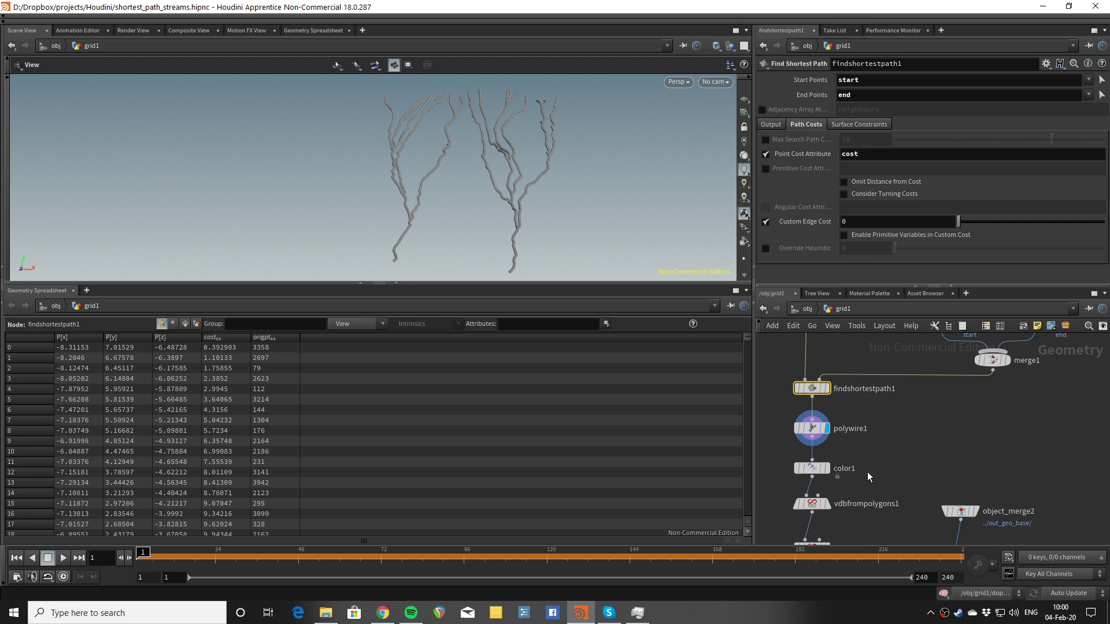
middle_drag(867, 472, 838, 384)
click(819, 427)
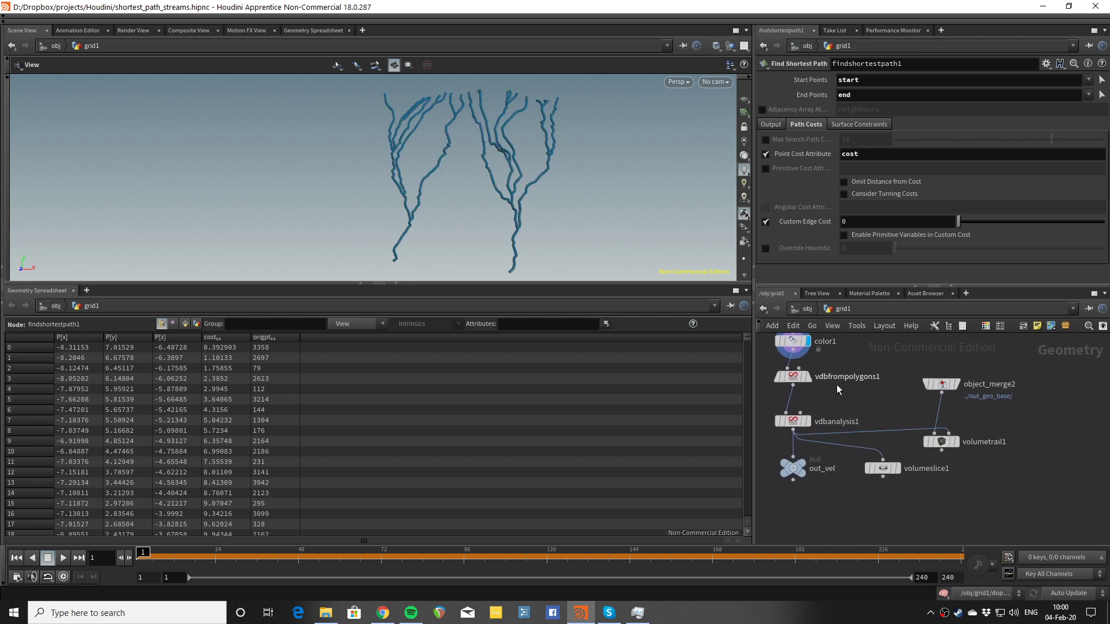
- Display the vdbfrompolygons1 volume, inspect its voxels up close, and show the node's parameters
click(809, 379)
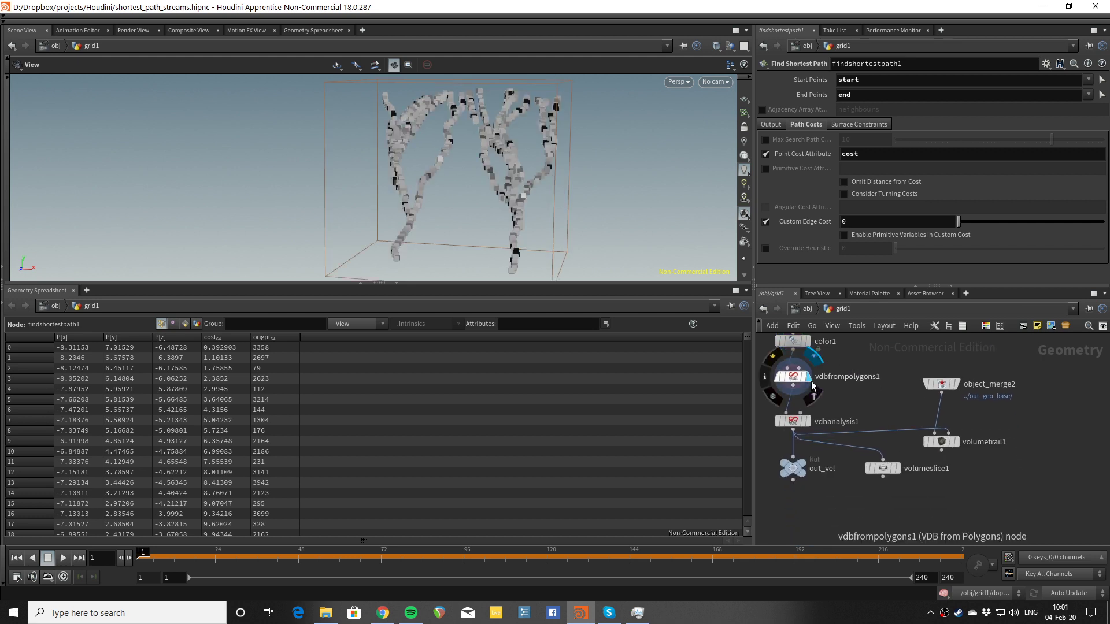
scroll(503, 117, up, 2)
scroll(503, 117, up, 2)
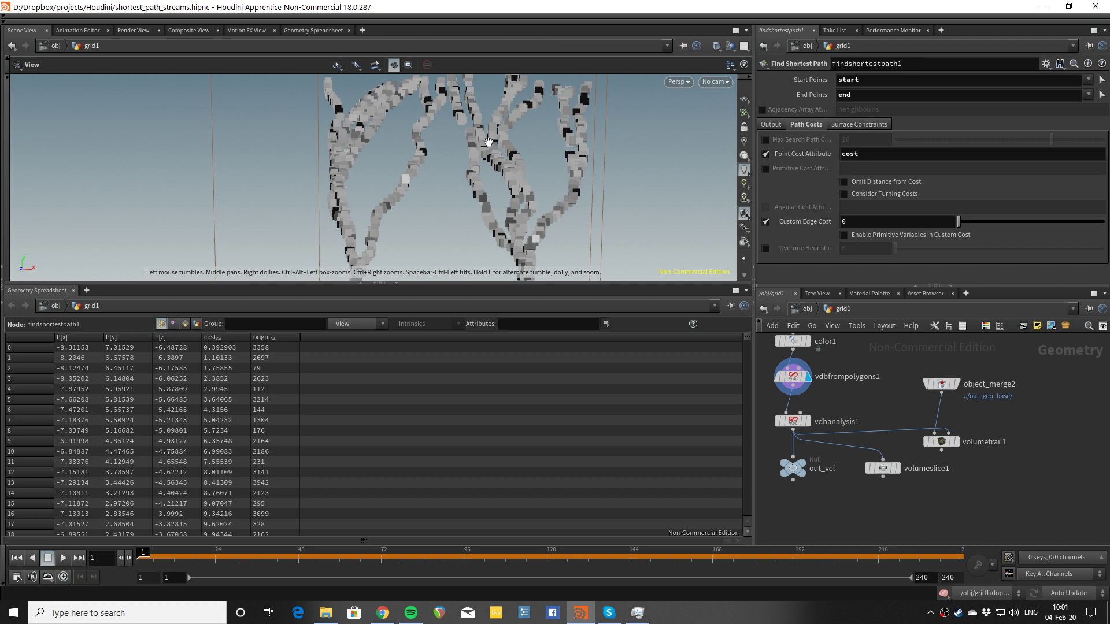
scroll(488, 141, down, 5)
click(793, 376)
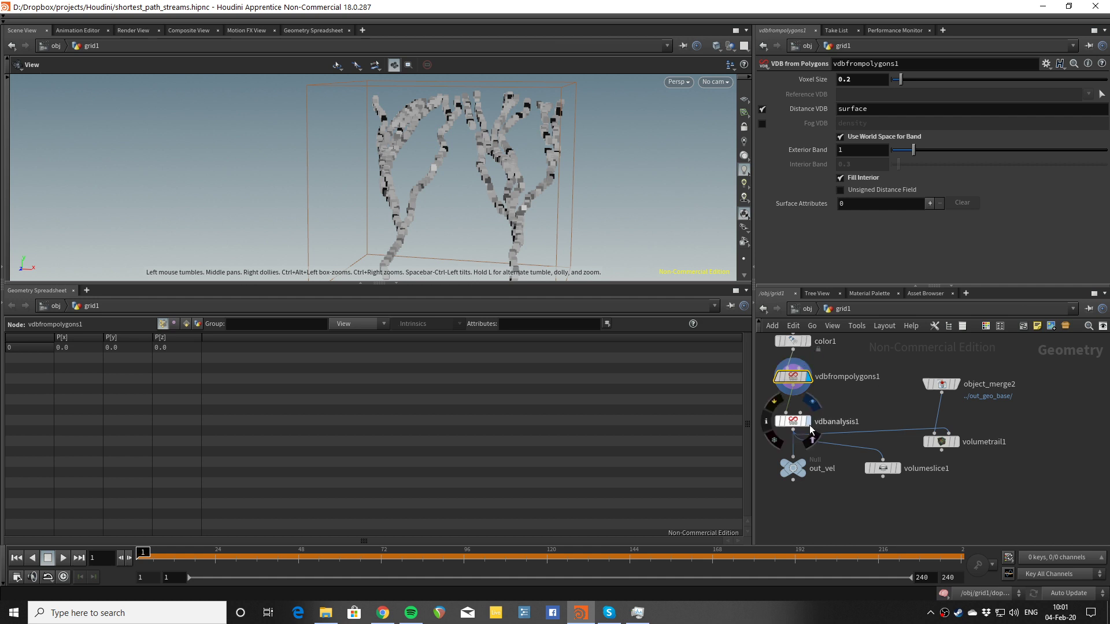
- Display the volumetrail1 vectors, show the vdbanalysis1 gradient settings, and examine the vector directions up close
click(808, 424)
click(955, 442)
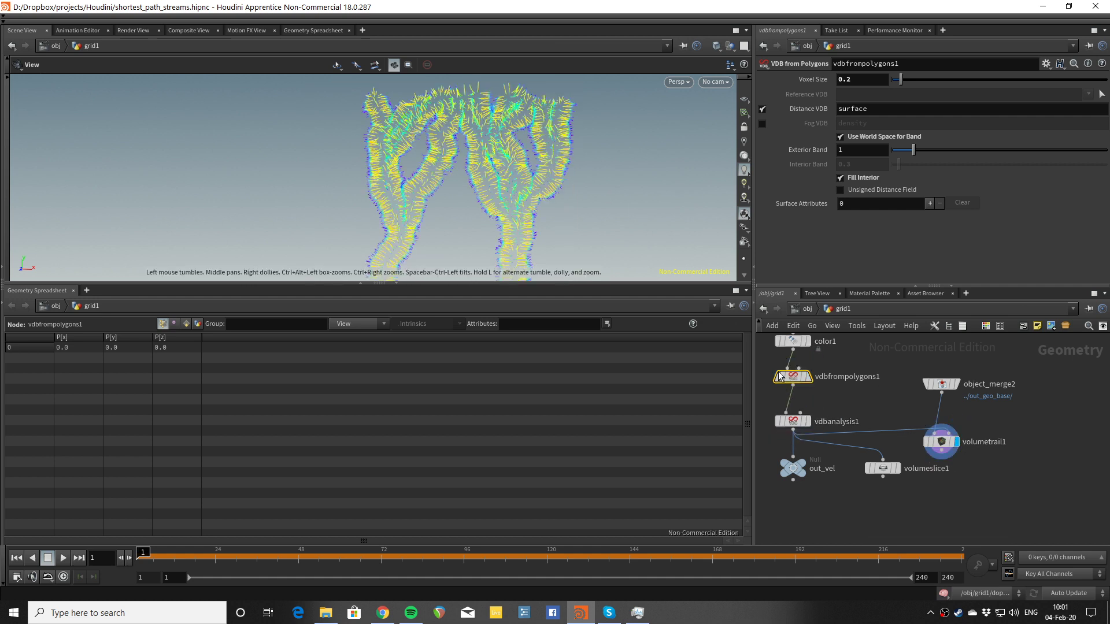
click(795, 421)
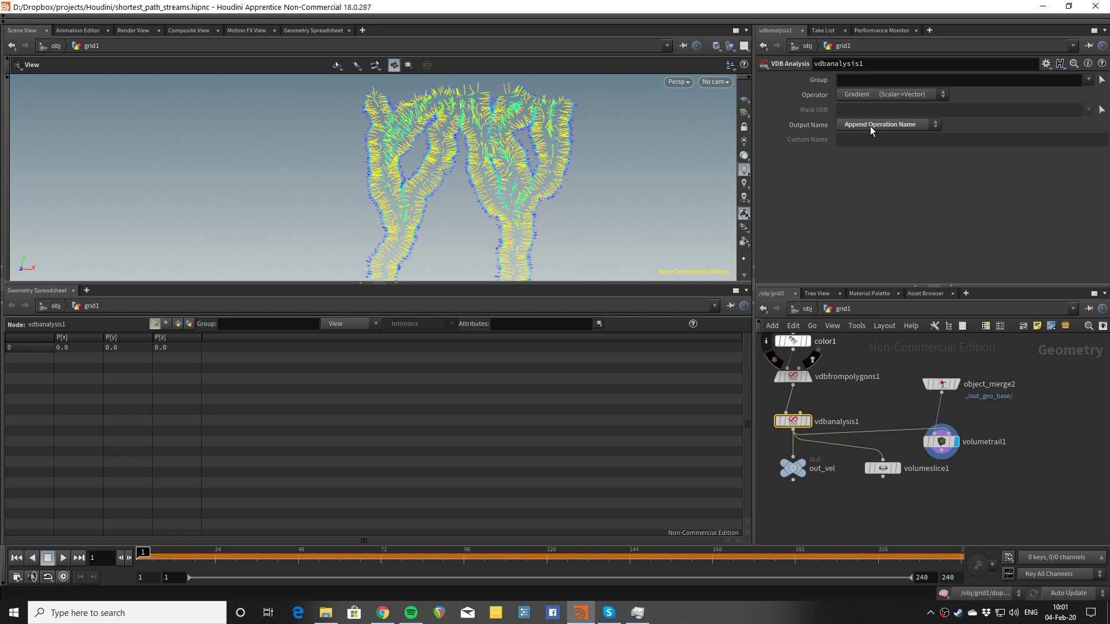
scroll(496, 154, up, 10)
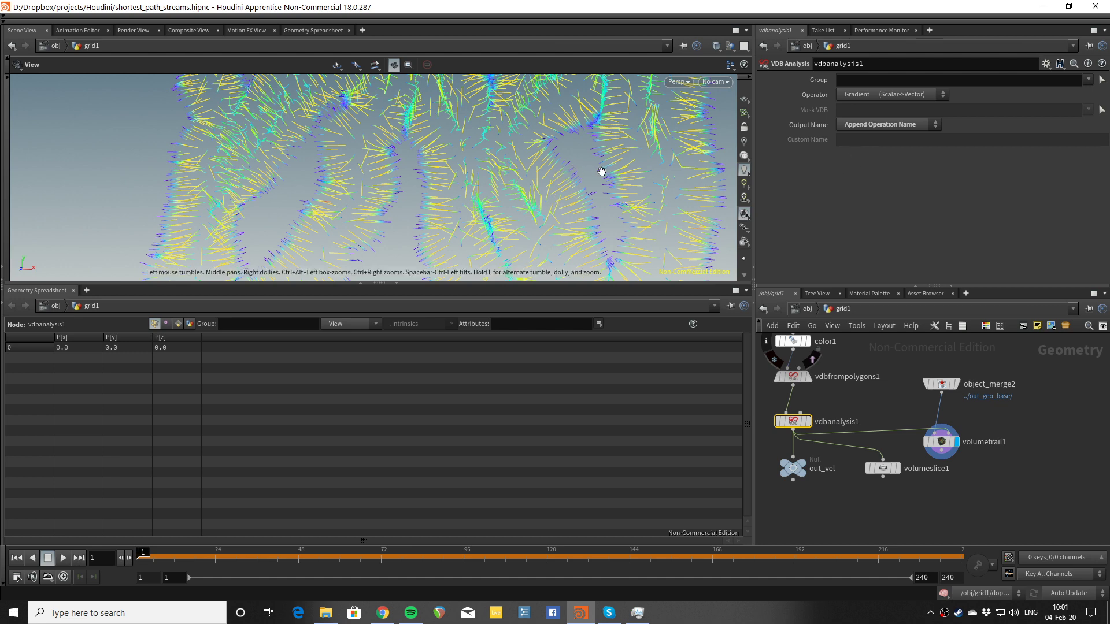
scroll(967, 495, up, 2)
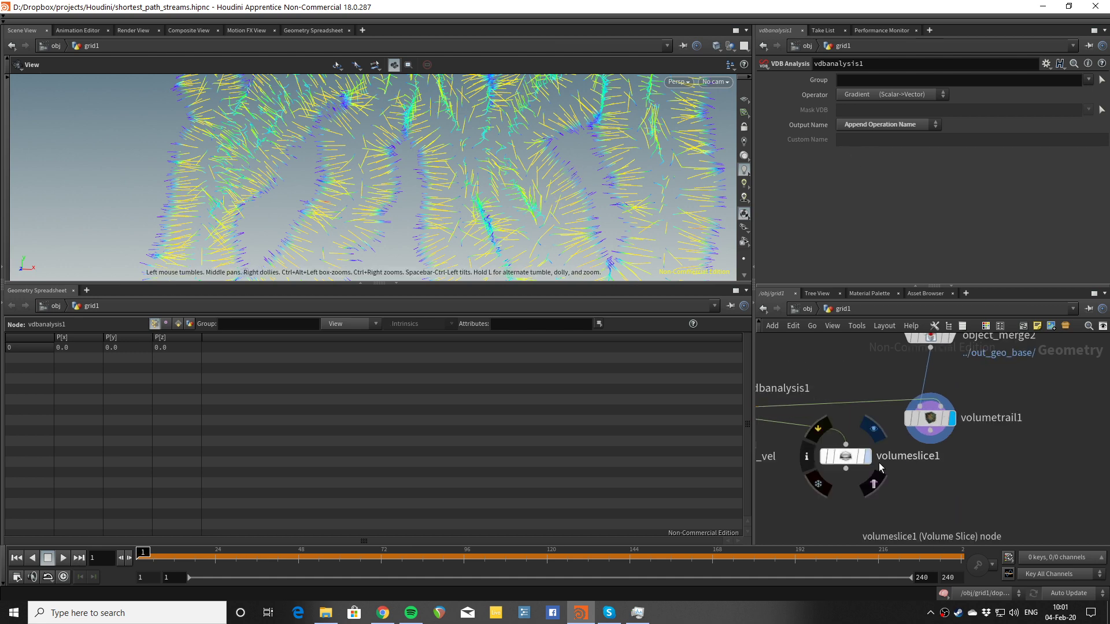
scroll(878, 463, down, 2)
scroll(845, 405, down, 2)
middle_drag(846, 405, 834, 519)
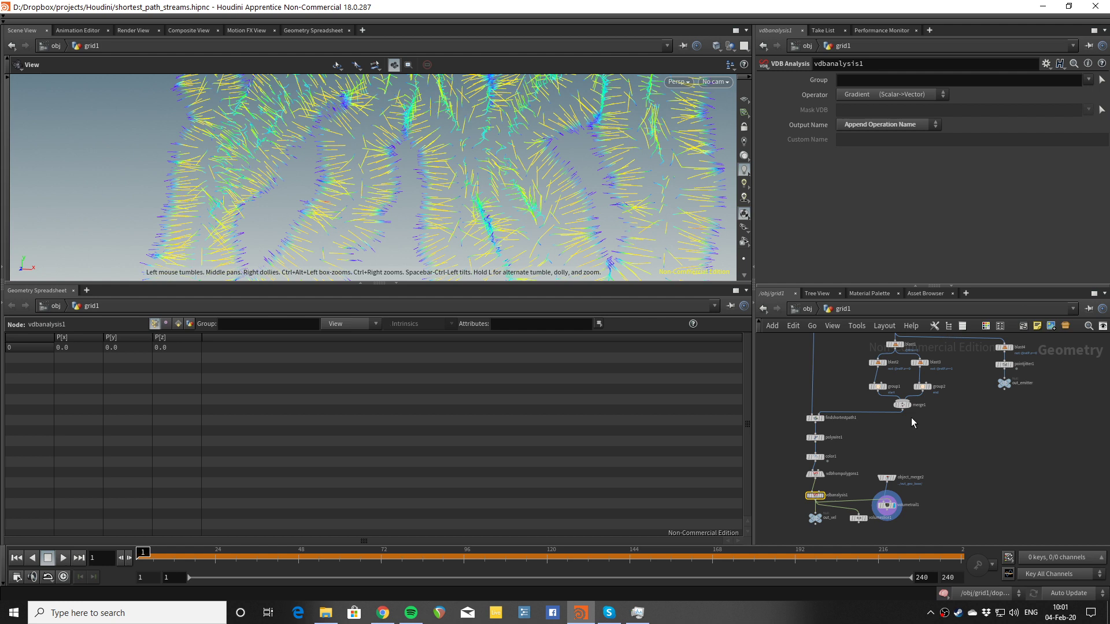
scroll(911, 417, up, 3)
scroll(946, 449, up, 3)
middle_drag(946, 449, 863, 410)
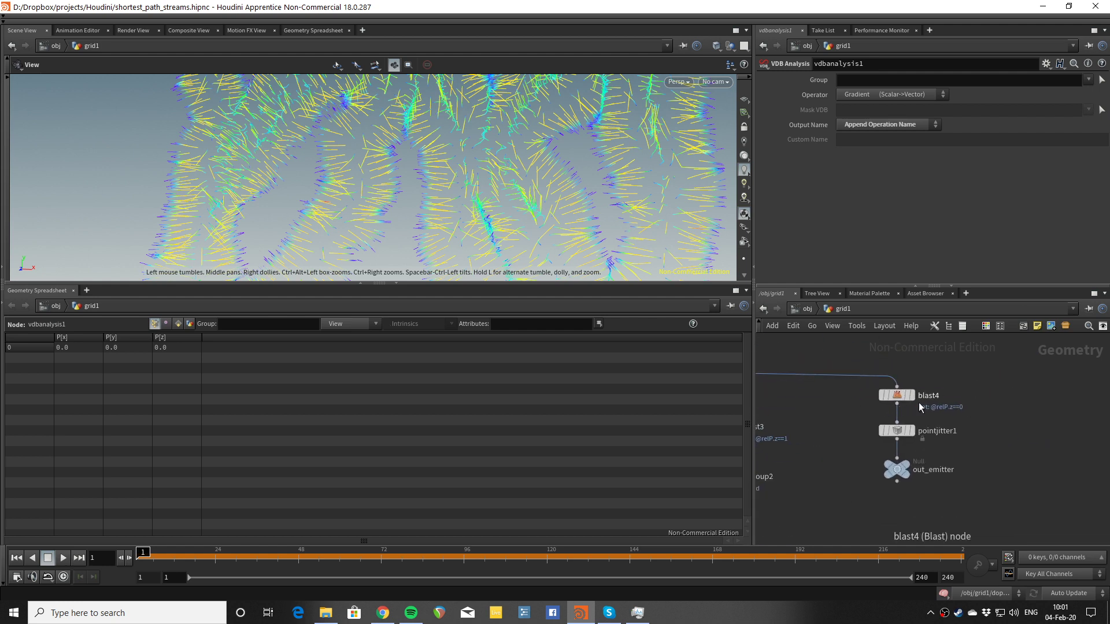
click(913, 396)
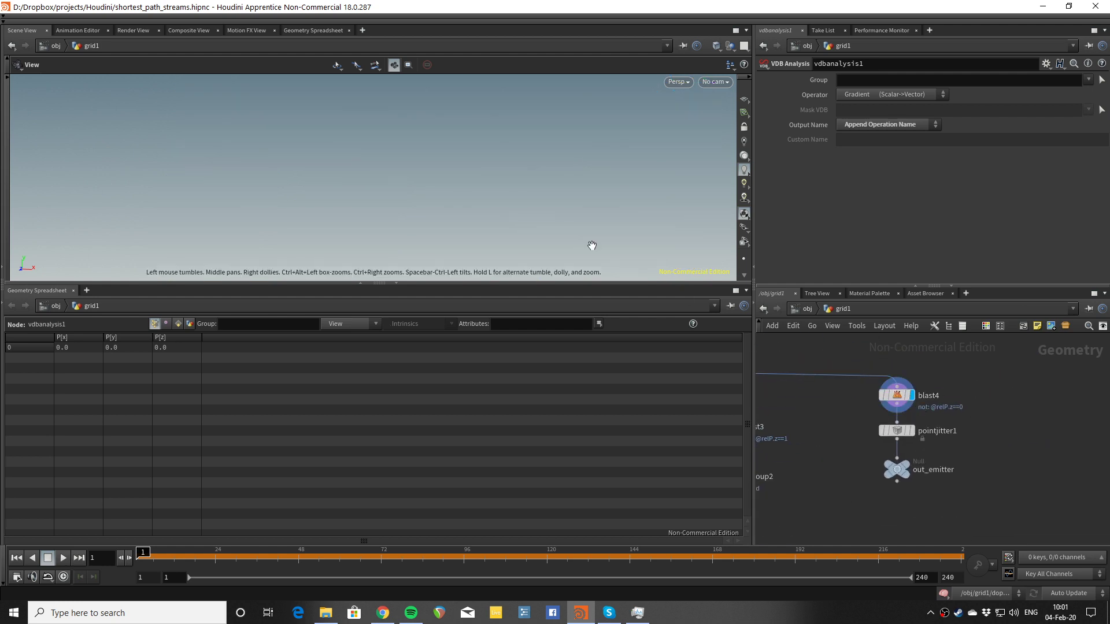
key(f)
drag(489, 183, 449, 171)
drag(490, 137, 544, 129)
drag(495, 189, 441, 164)
scroll(848, 437, down, 3)
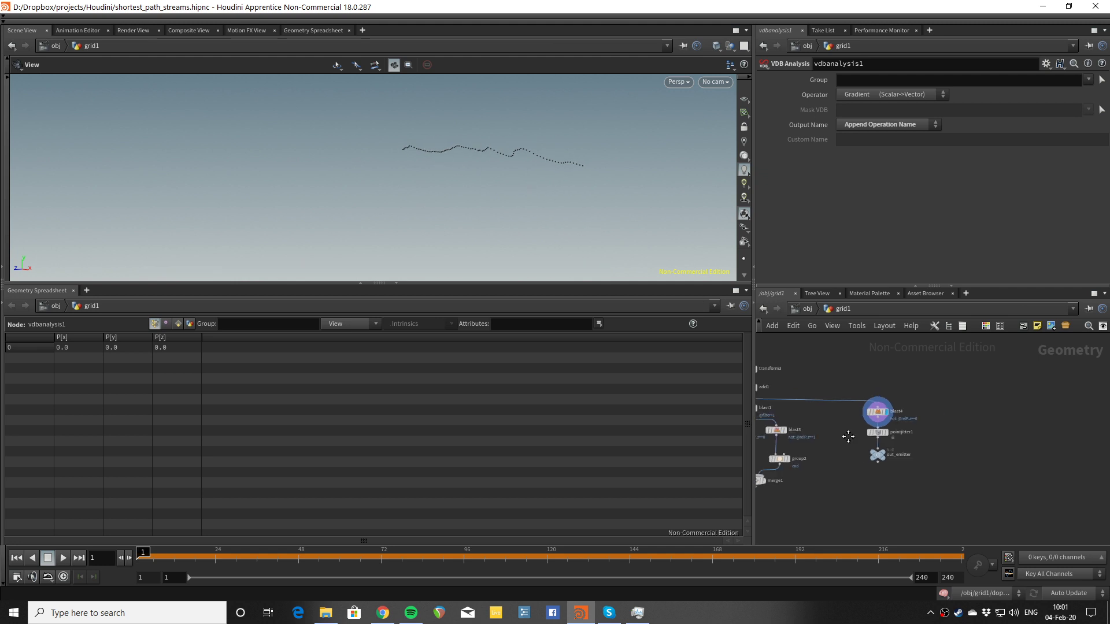
middle_drag(848, 437, 928, 392)
middle_drag(990, 355, 953, 379)
scroll(952, 380, up, 3)
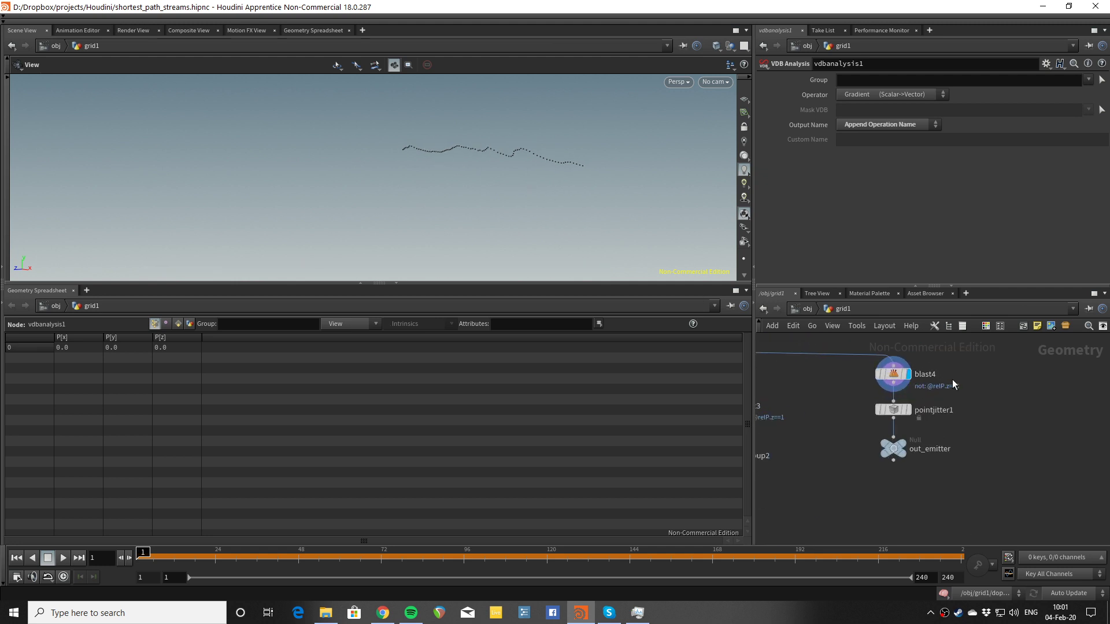
scroll(972, 383, up, 2)
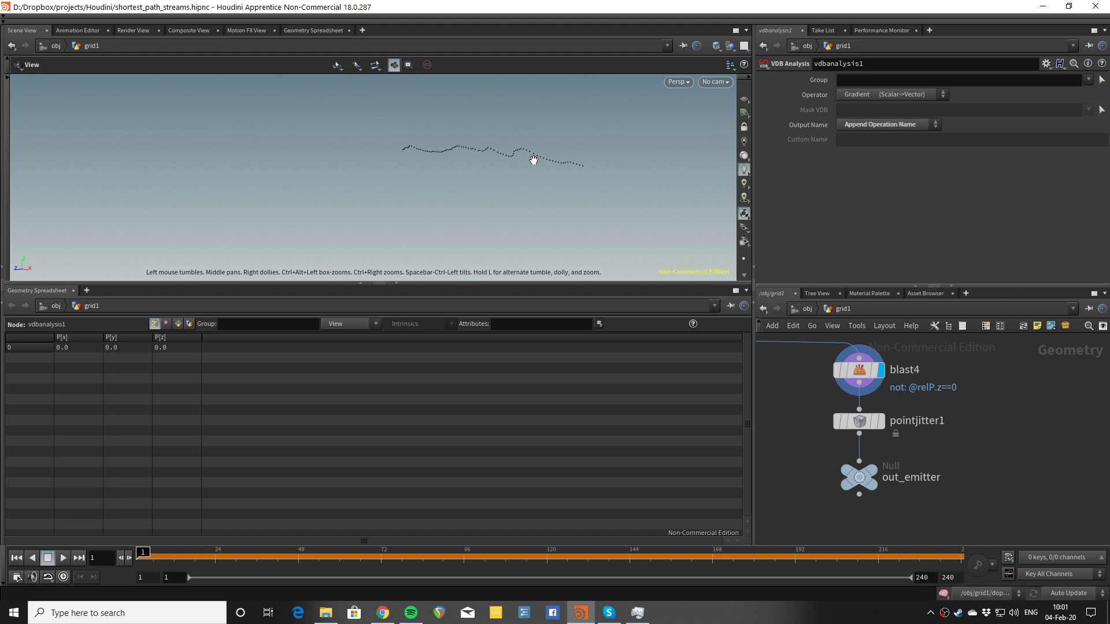
- Display the pointjitter1 points and scrub the timeline to frame 81 to check the jitter over time
click(880, 421)
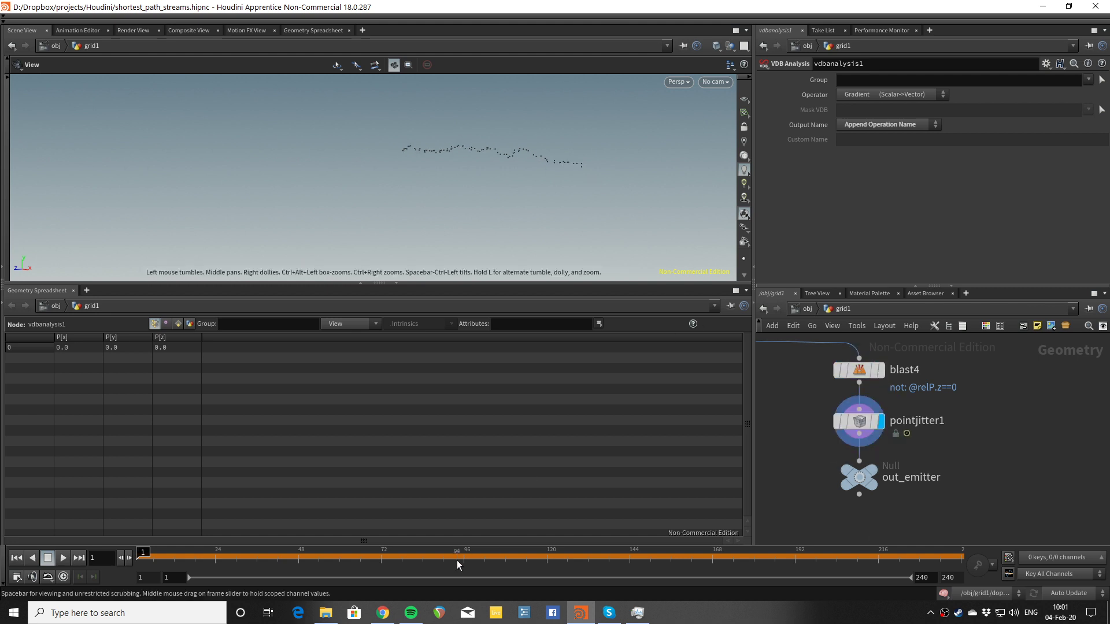
click(350, 556)
drag(350, 556, 411, 555)
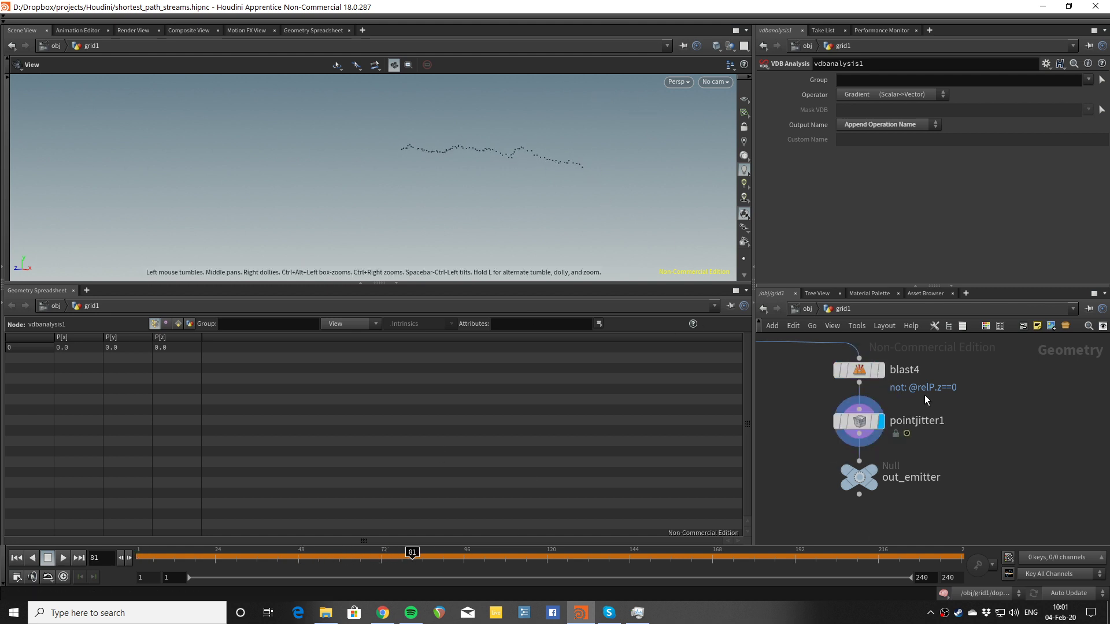
- Go down to the dopnet1 node in the grid1 network and enter its particle simulation
scroll(946, 460, down, 3)
middle_drag(945, 459, 994, 387)
scroll(906, 456, down, 1)
middle_drag(906, 455, 953, 404)
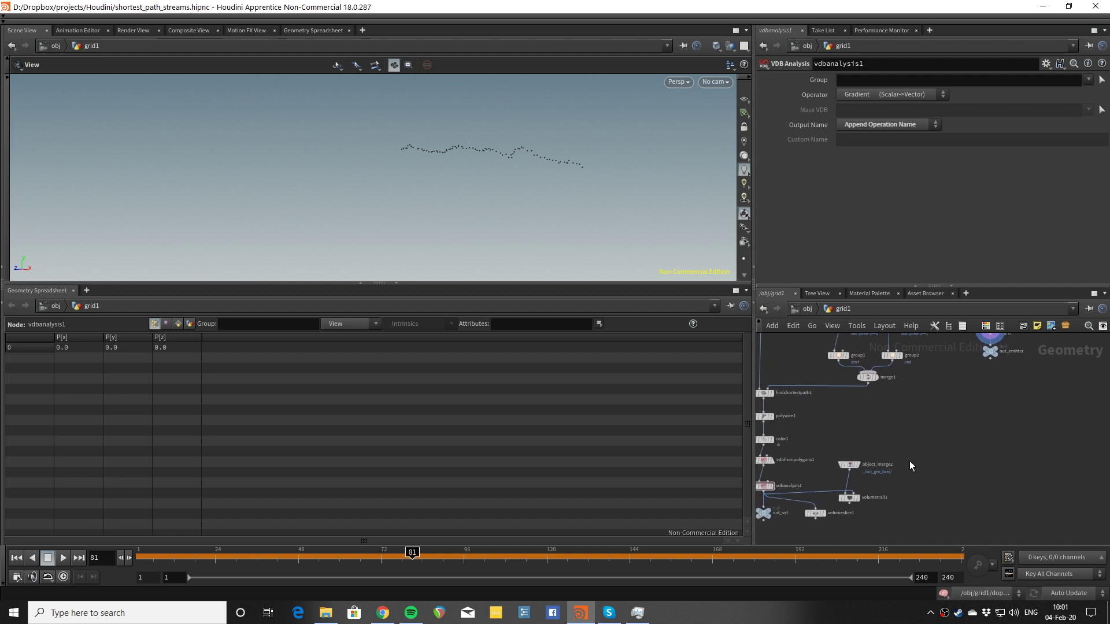
middle_drag(868, 497, 943, 417)
middle_drag(908, 490, 949, 503)
scroll(896, 432, up, 3)
double_click(834, 432)
middle_drag(976, 395, 964, 402)
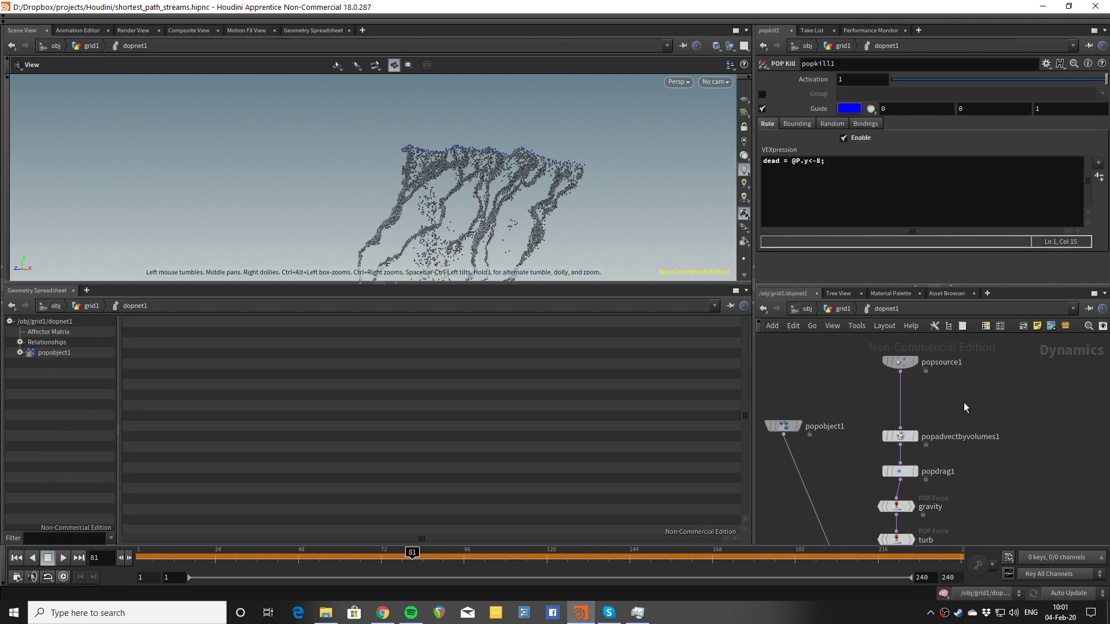
- Lay out the simulation nodes and show the birth settings of popsource1
key(l)
scroll(960, 399, up, 1)
click(892, 371)
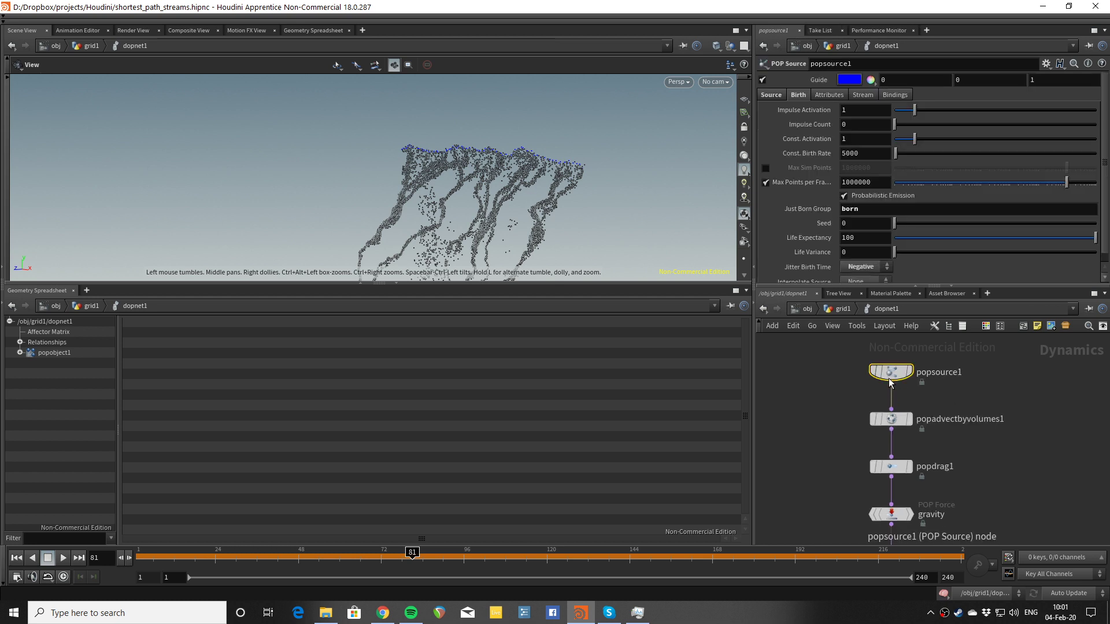
middle_drag(930, 442, 936, 400)
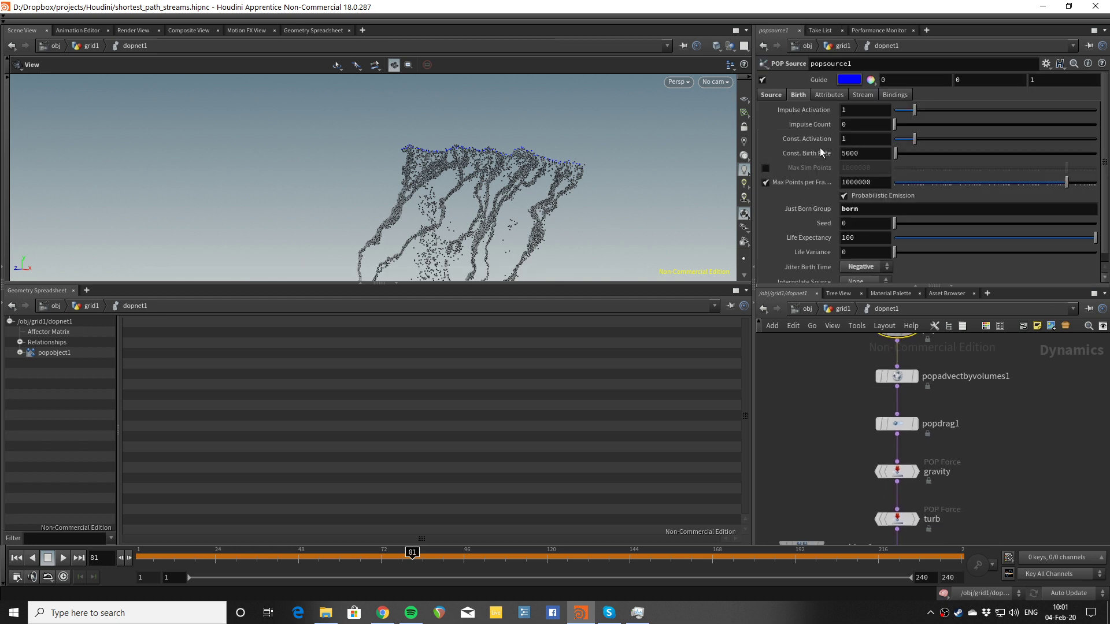
- Show the popadvectbyvolumes1 parameters, replay the simulation up to frame 117, and inspect the particle streams in an enlarged viewport
click(899, 379)
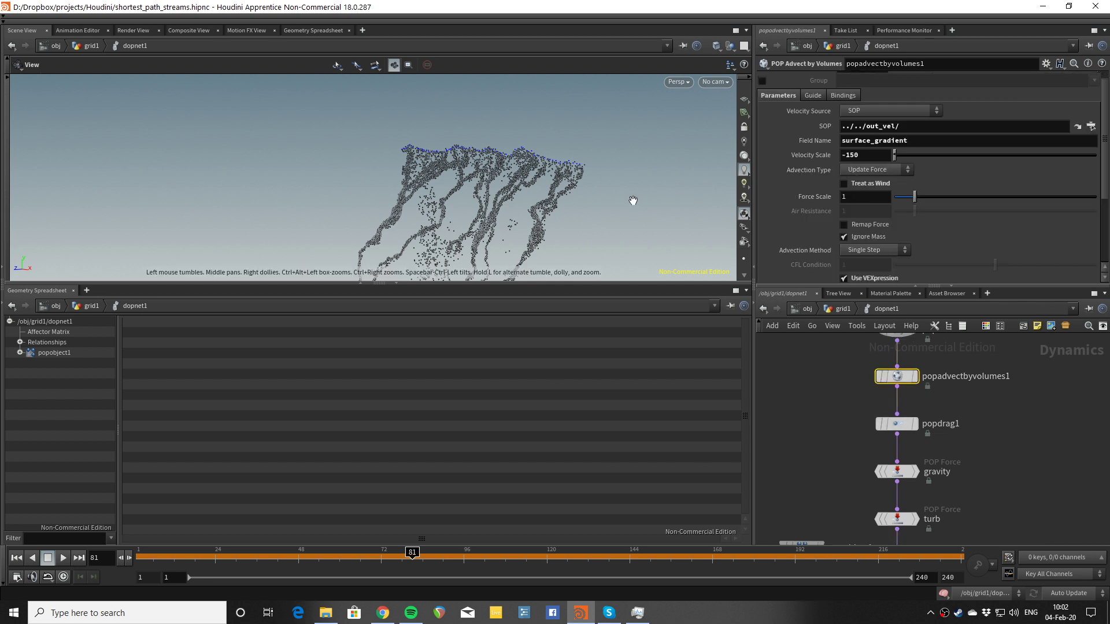
drag(632, 200, 625, 176)
key(Up)
key(ctrl+Up)
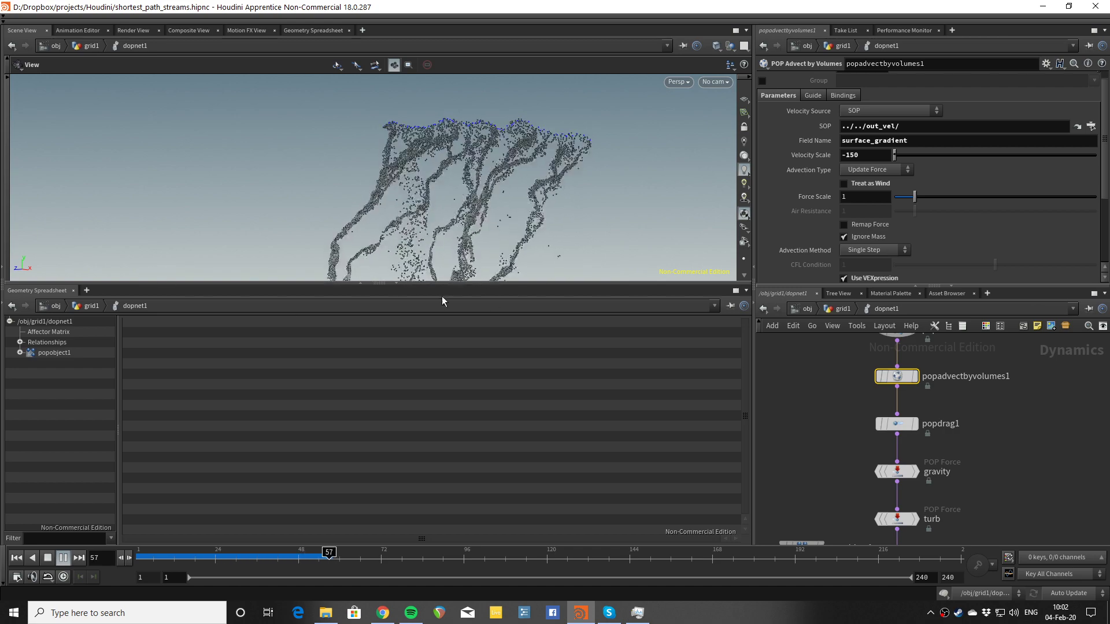
click(397, 284)
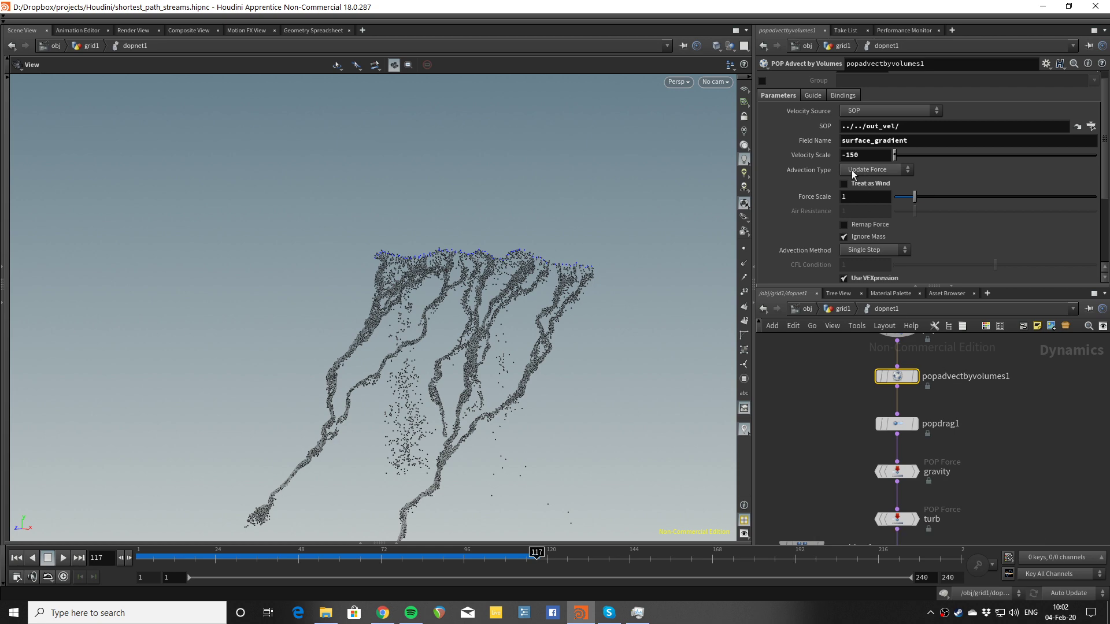
scroll(476, 350, up, 3)
drag(451, 283, 488, 282)
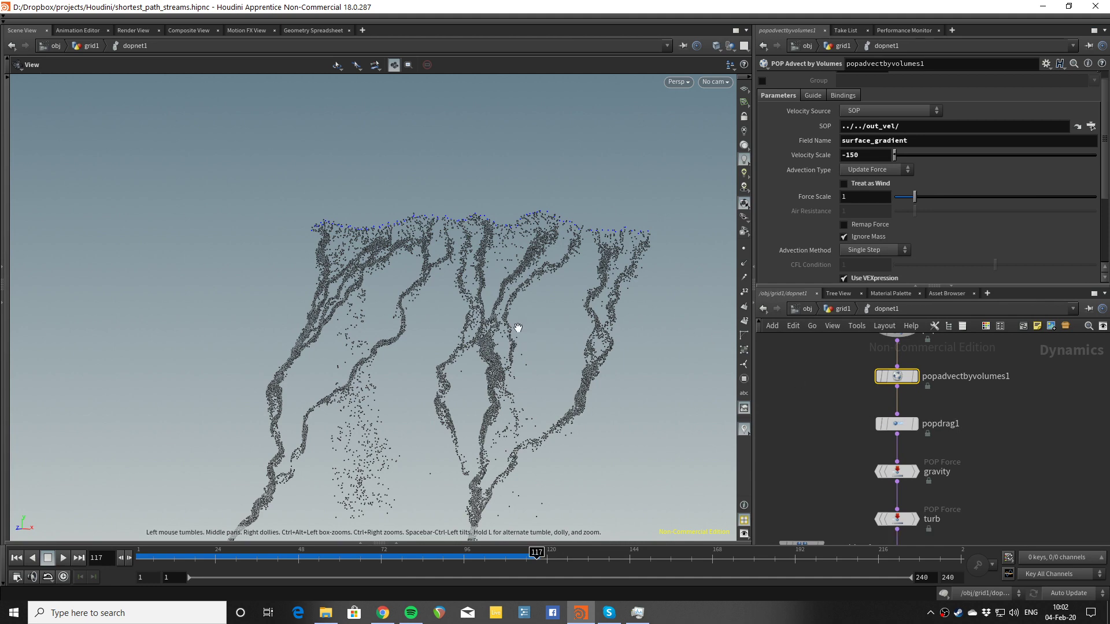
drag(560, 344, 532, 335)
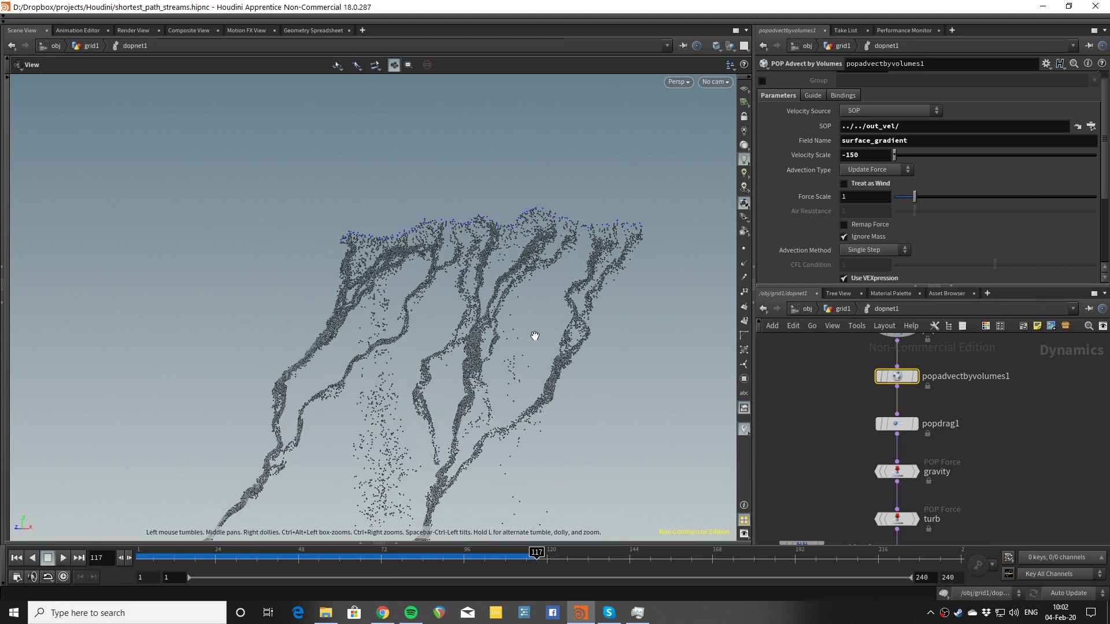
- Return to the grid1 network, display volumetrail1, and examine the gradient vectors around the streams
click(838, 309)
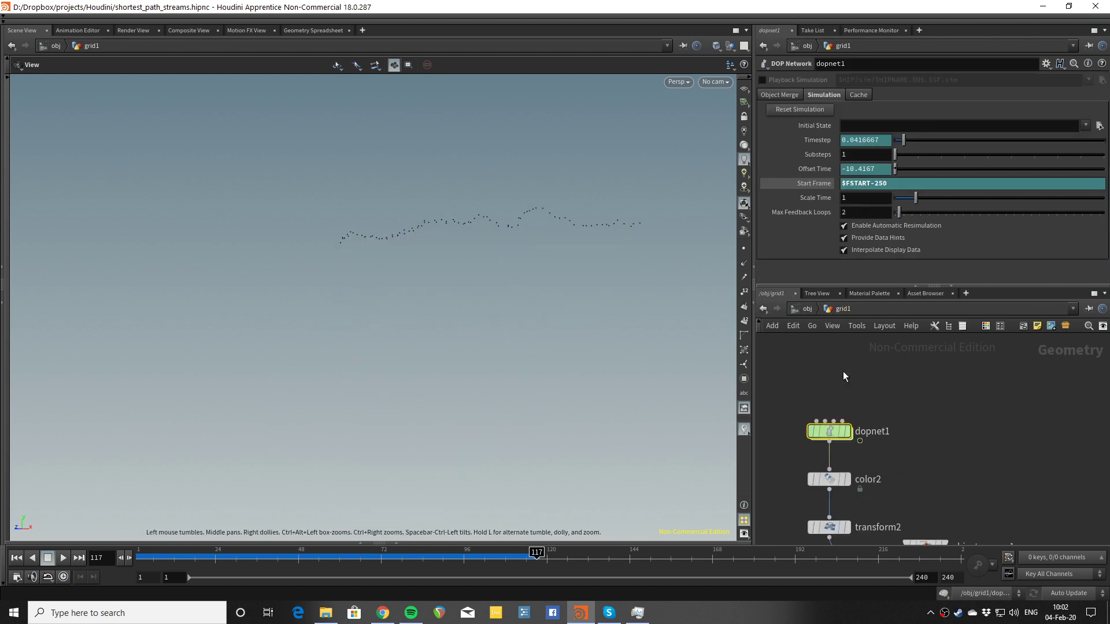
scroll(896, 461, down, 4)
middle_drag(905, 418, 890, 478)
scroll(900, 433, up, 4)
middle_drag(840, 393, 932, 411)
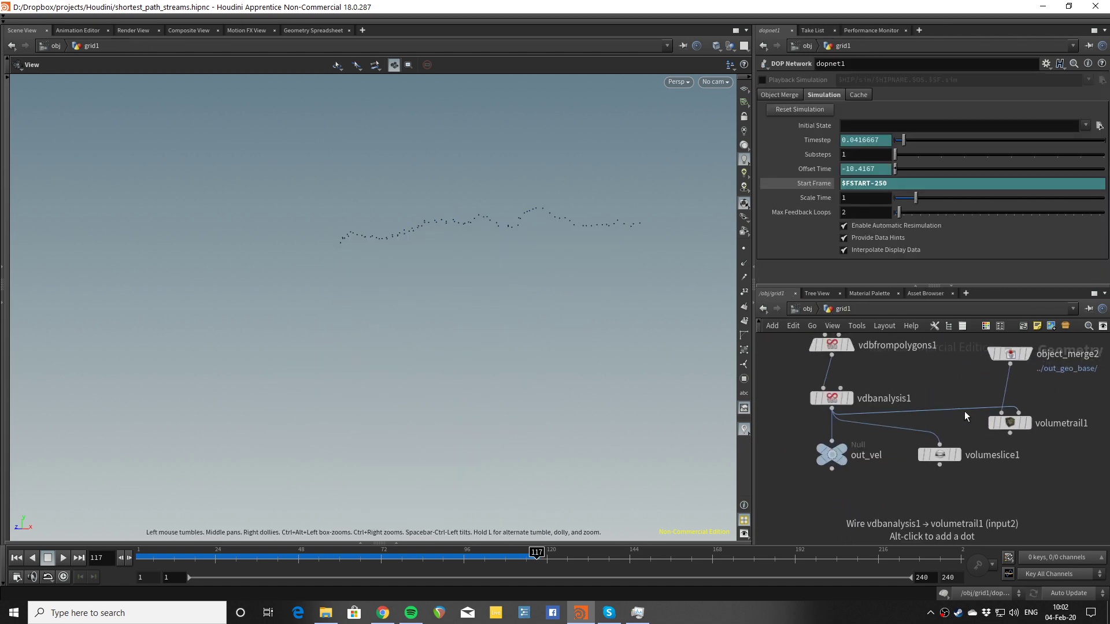
click(1028, 425)
mouse_move(535, 327)
mouse_down()
mouse_move(543, 313)
mouse_move(518, 330)
mouse_move(543, 335)
mouse_up()
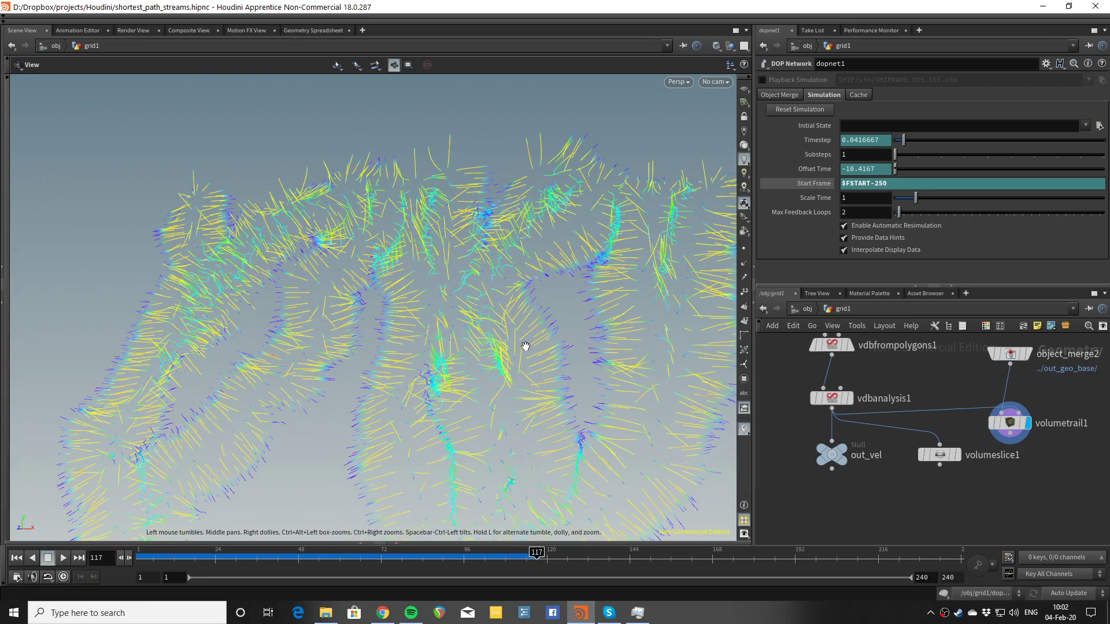
drag(524, 409, 416, 346)
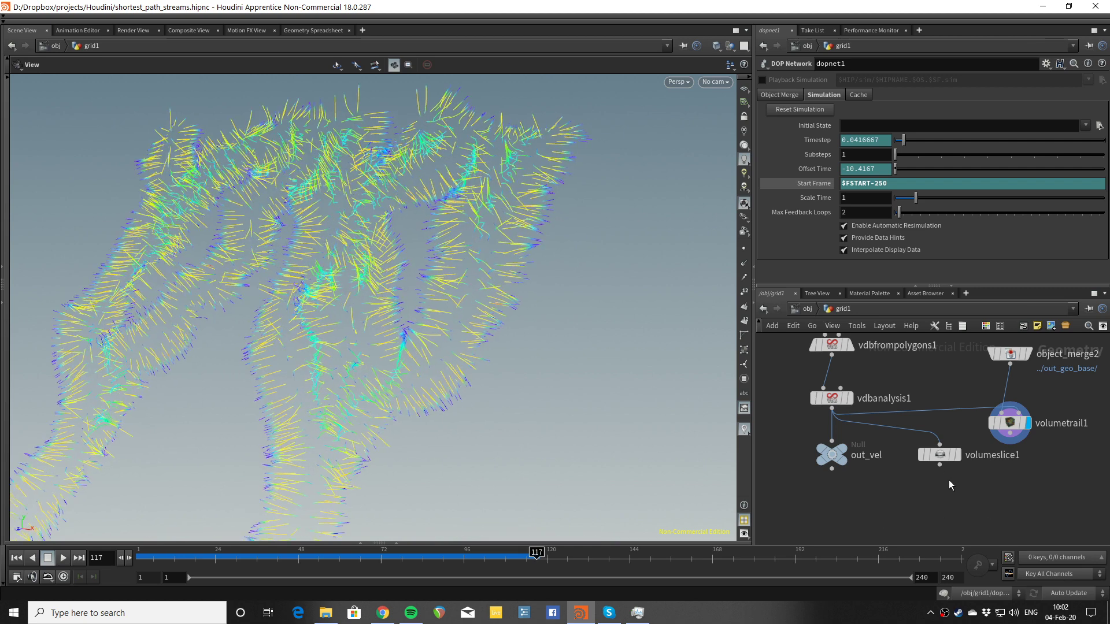
- Enter dopnet1 again and inspect the particles flowing along the streams from another angle
scroll(931, 484, down, 4)
scroll(916, 459, up, 3)
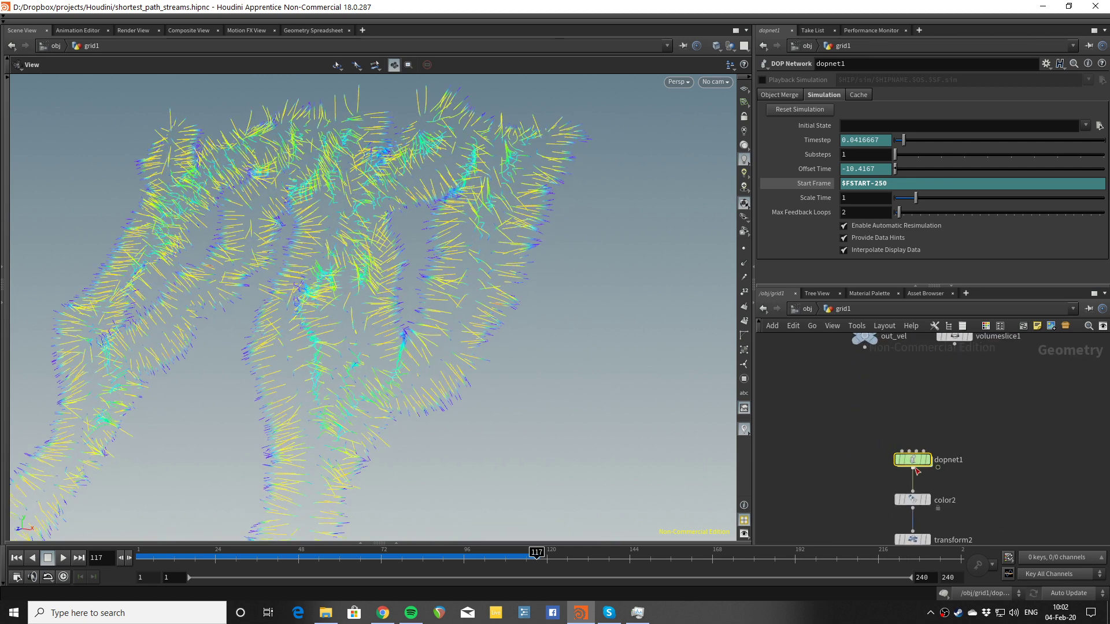
double_click(913, 459)
middle_drag(963, 408, 947, 417)
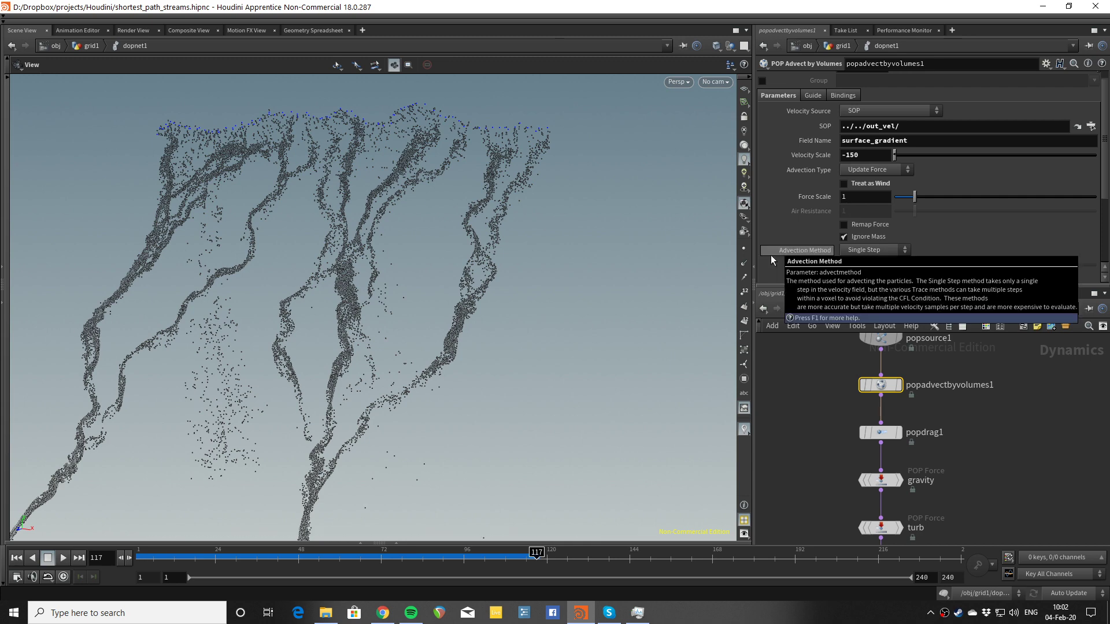
drag(480, 279, 425, 267)
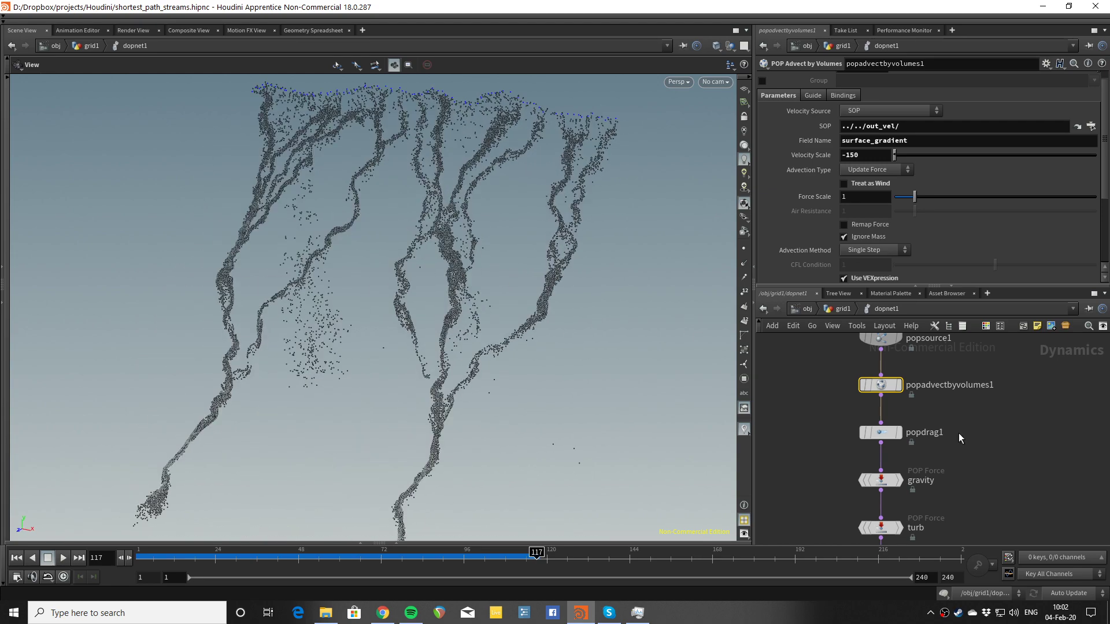
- Review the Velocity Scale, advection settings and VEXpression of popadvectbyvolumes1
scroll(986, 431, up, 1)
click(866, 377)
scroll(793, 210, down, 3)
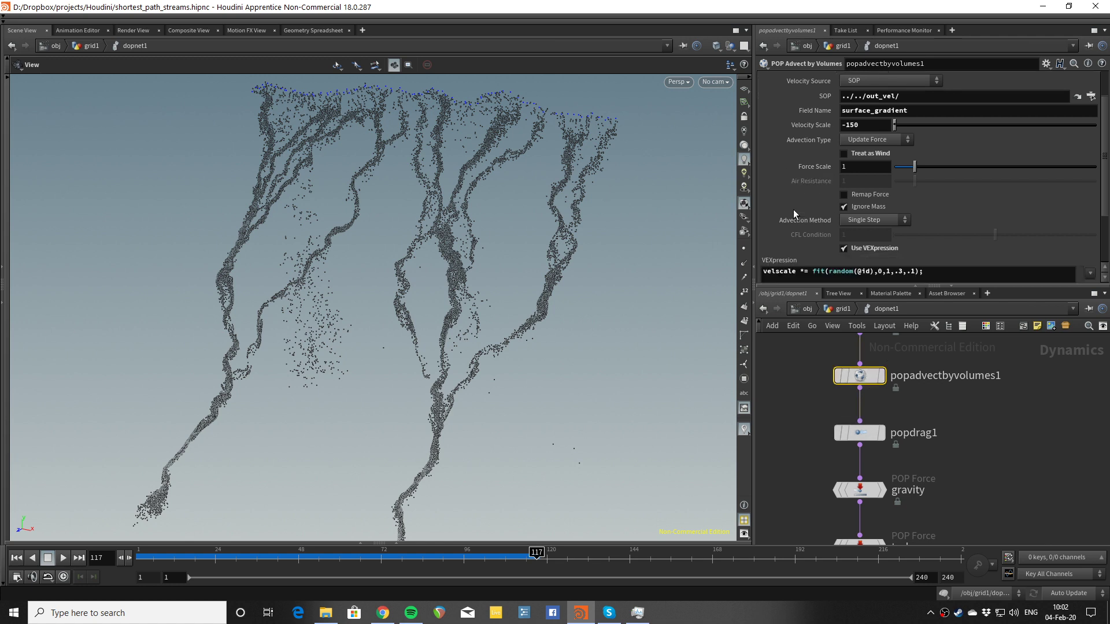
scroll(804, 148, up, 2)
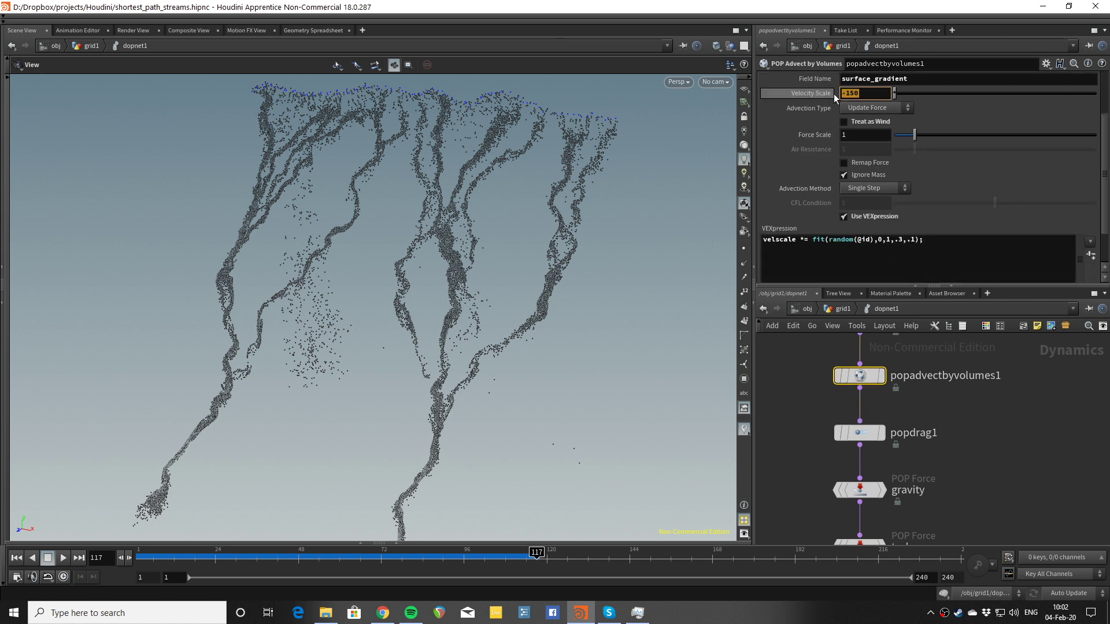
scroll(793, 110, up, 2)
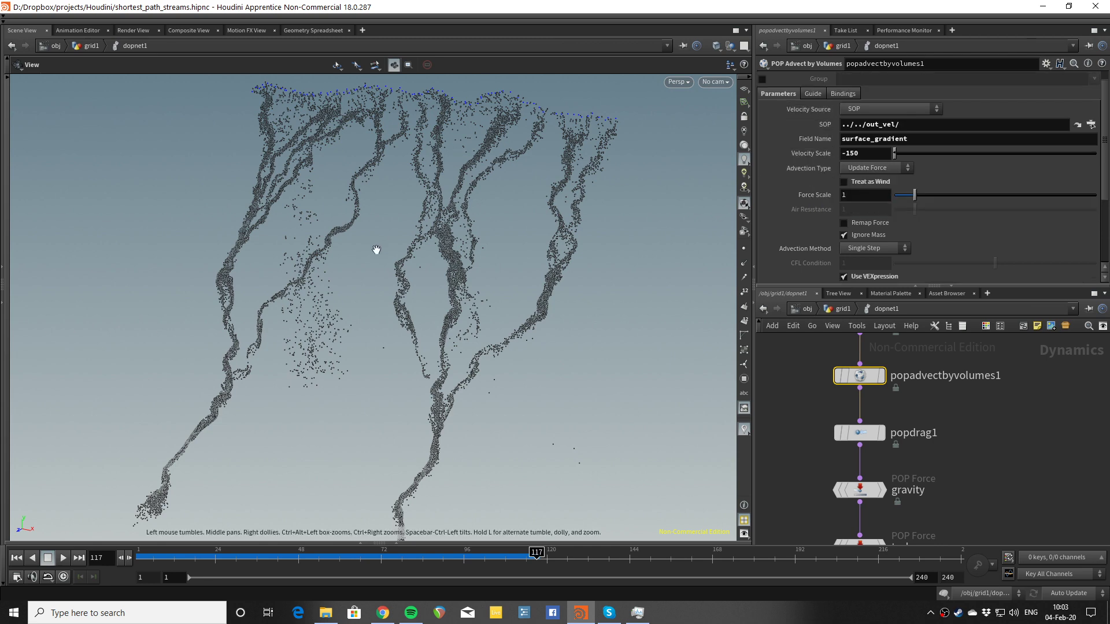
scroll(800, 186, down, 3)
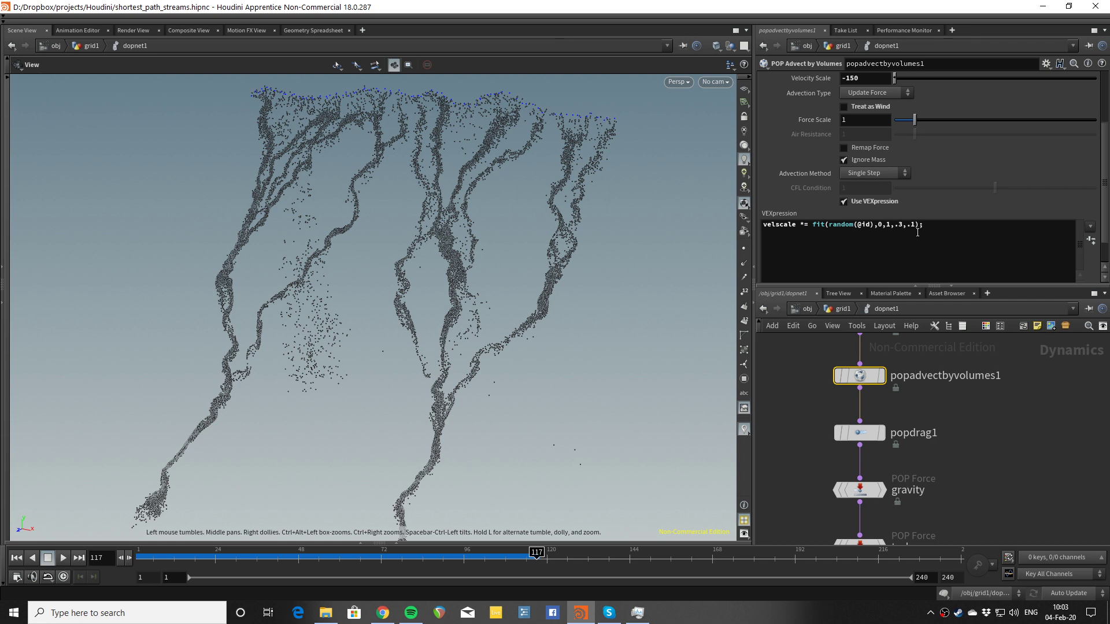
click(914, 226)
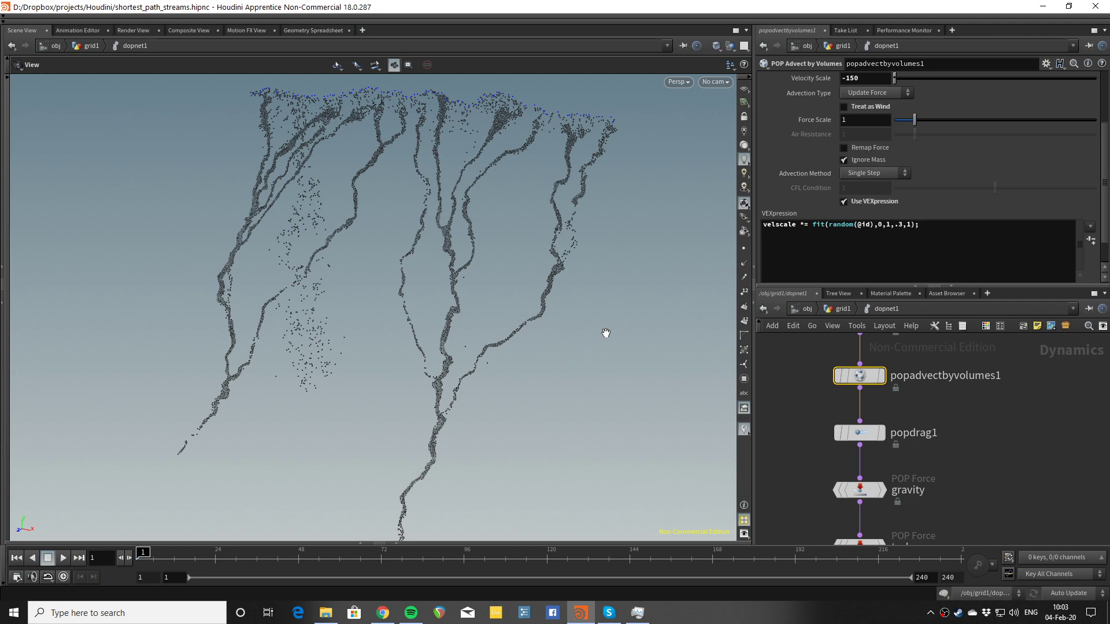
key(Up)
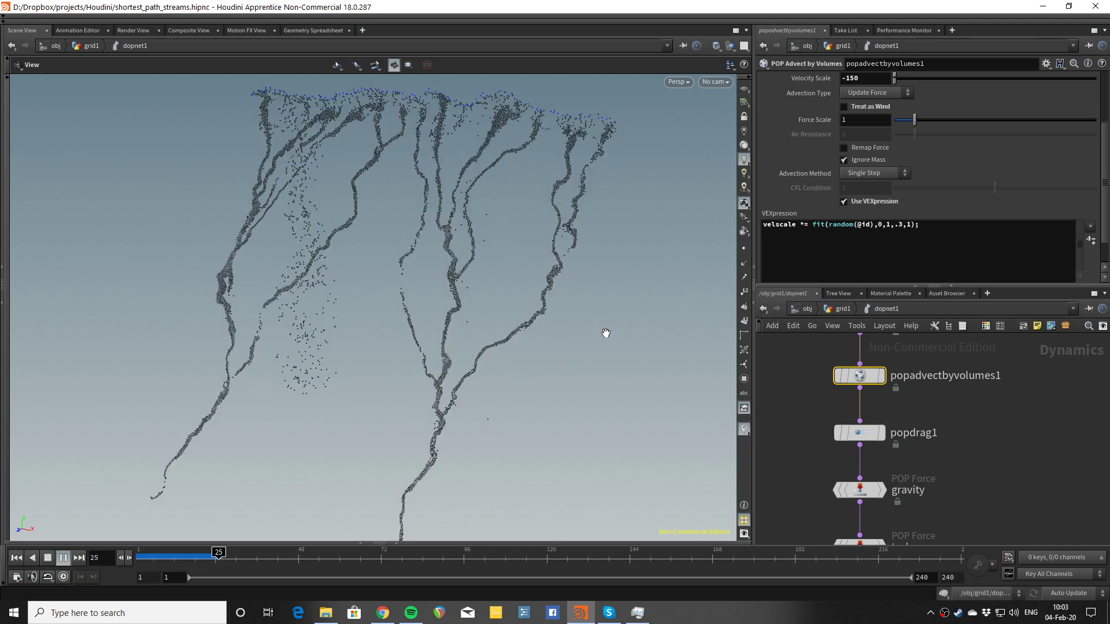
key(ctrl+Up)
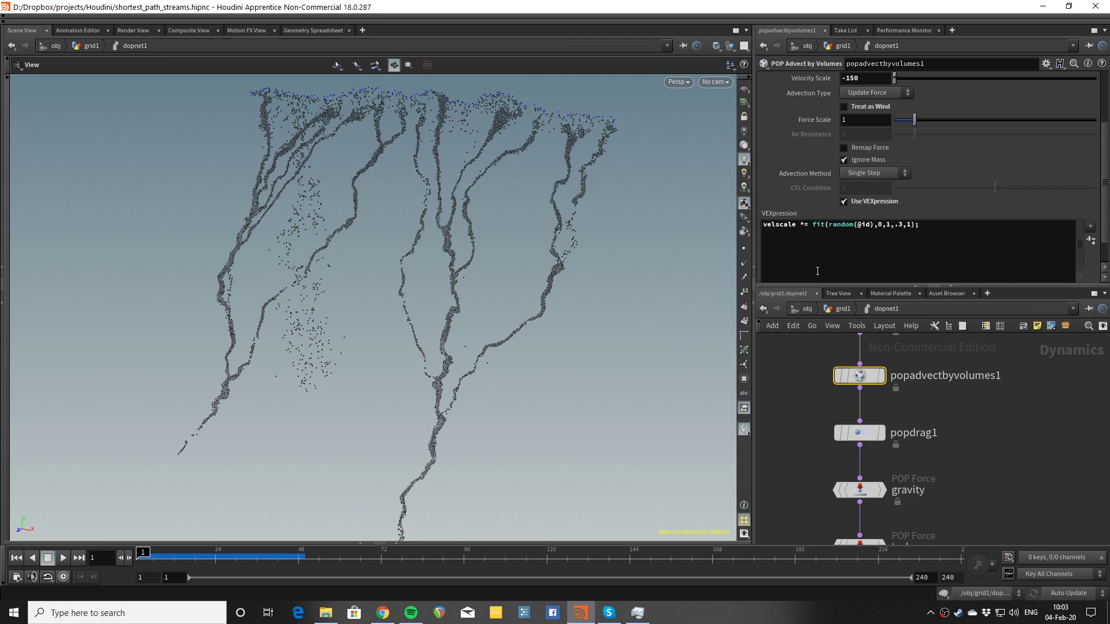
- Change the output minimum of the fit function in the popadvectbyvolumes1 VEXpression to .1
click(902, 228)
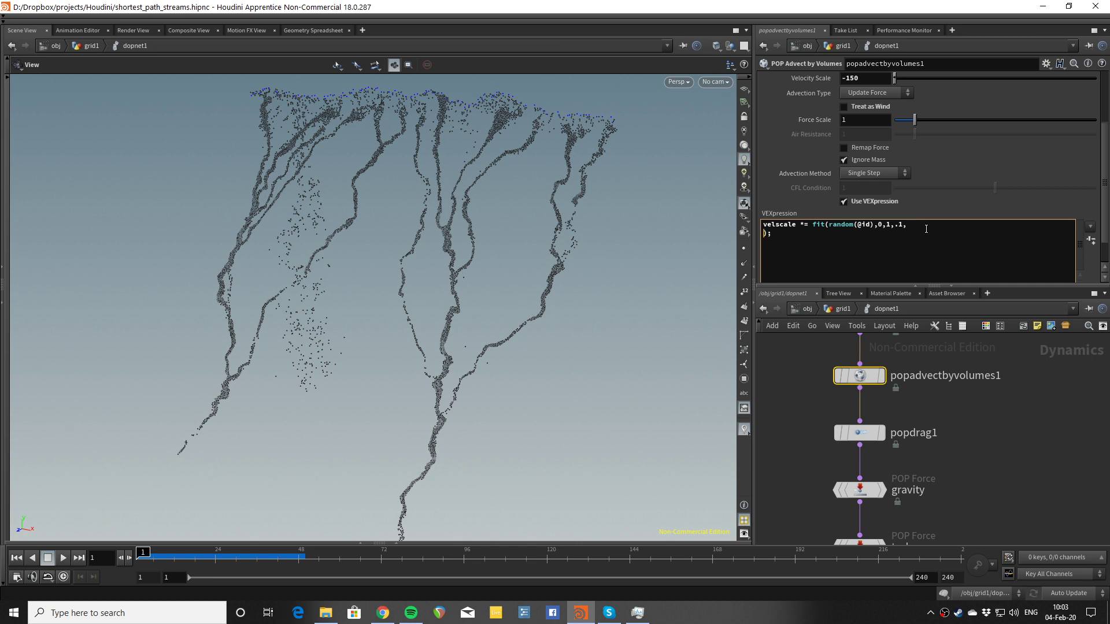
scroll(887, 197, up, 3)
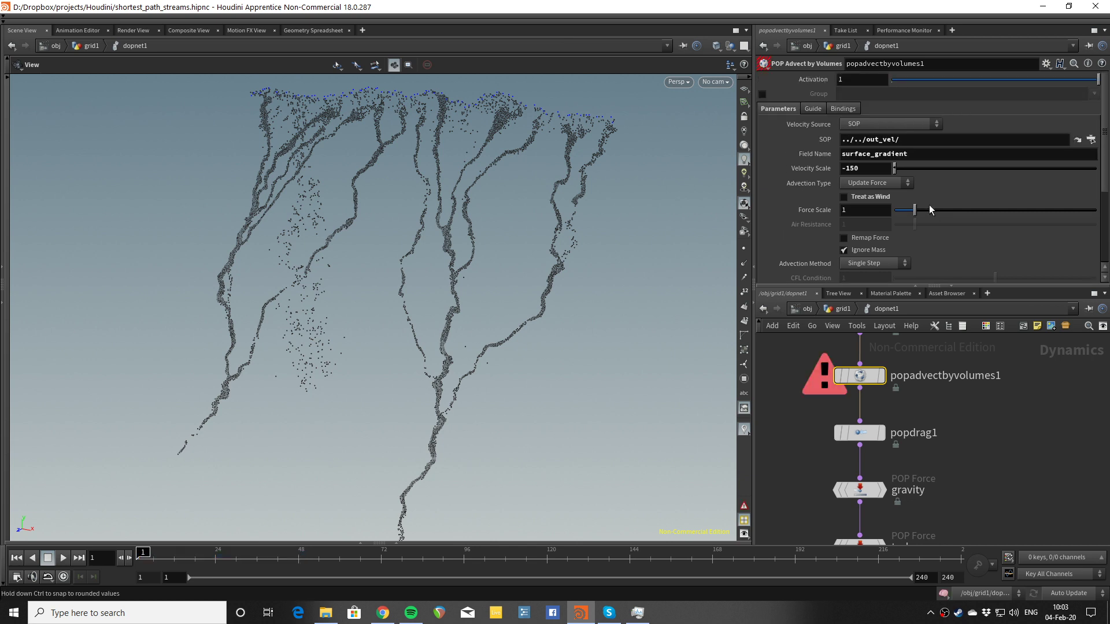
- Set the popadvectbyvolumes1 Velocity Scale to -50 and play the simulation from the first frame
click(872, 170)
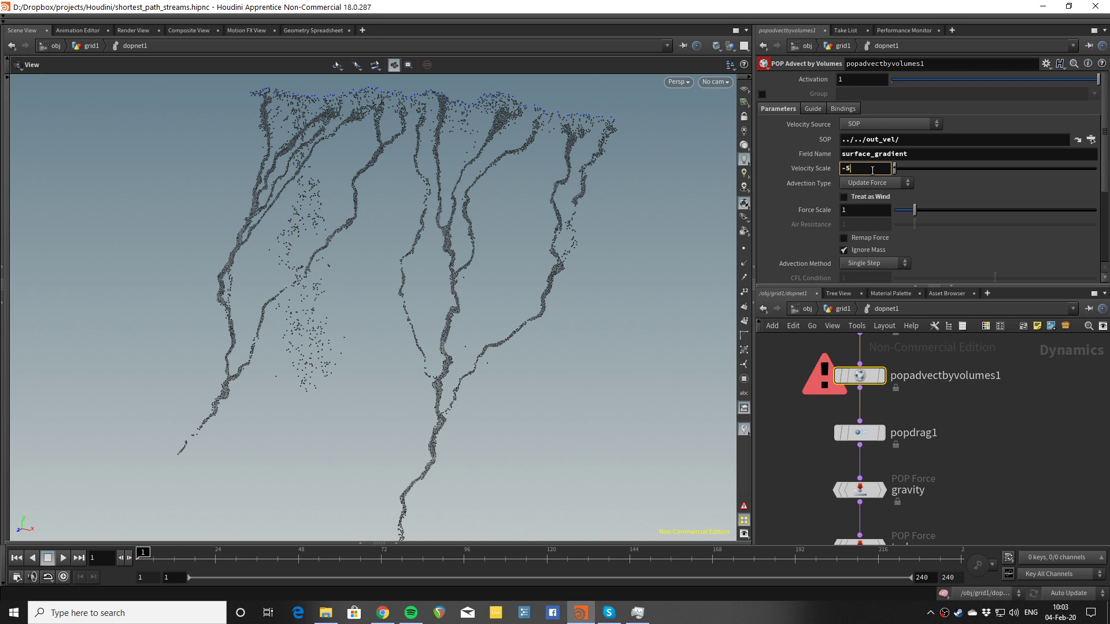
key(Return)
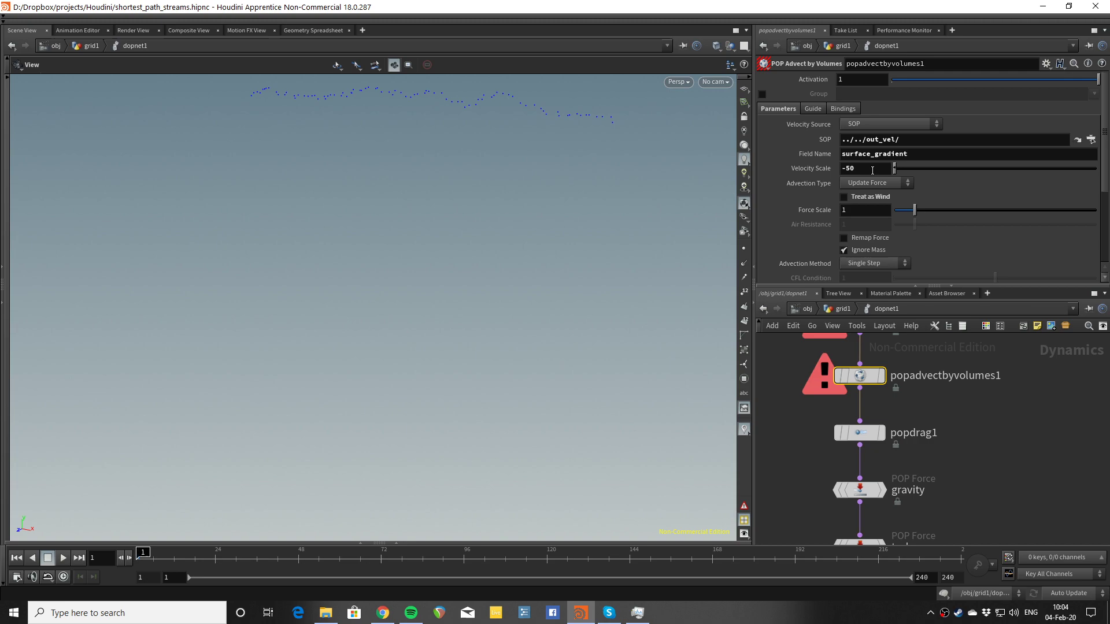
key(Up)
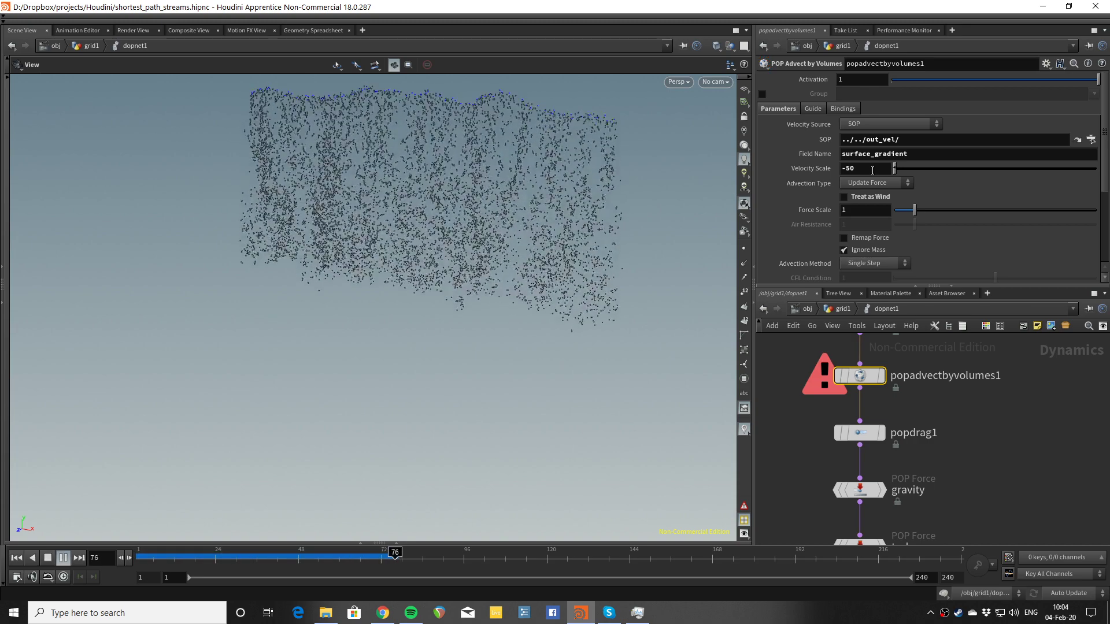
key(Up)
scroll(814, 213, down, 3)
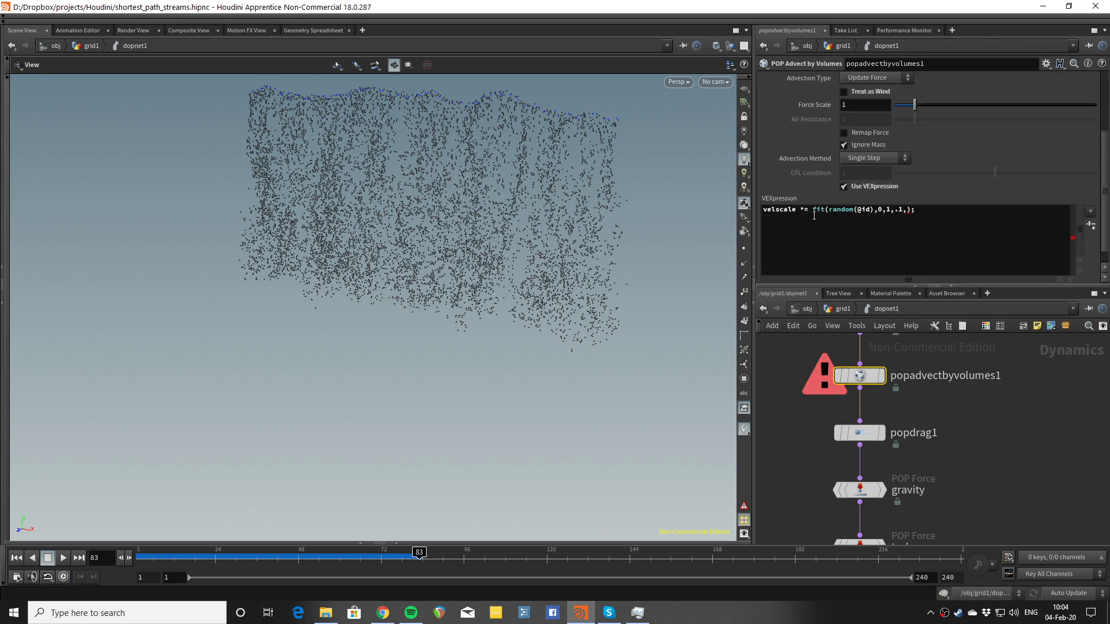
scroll(839, 189, up, 1)
click(933, 265)
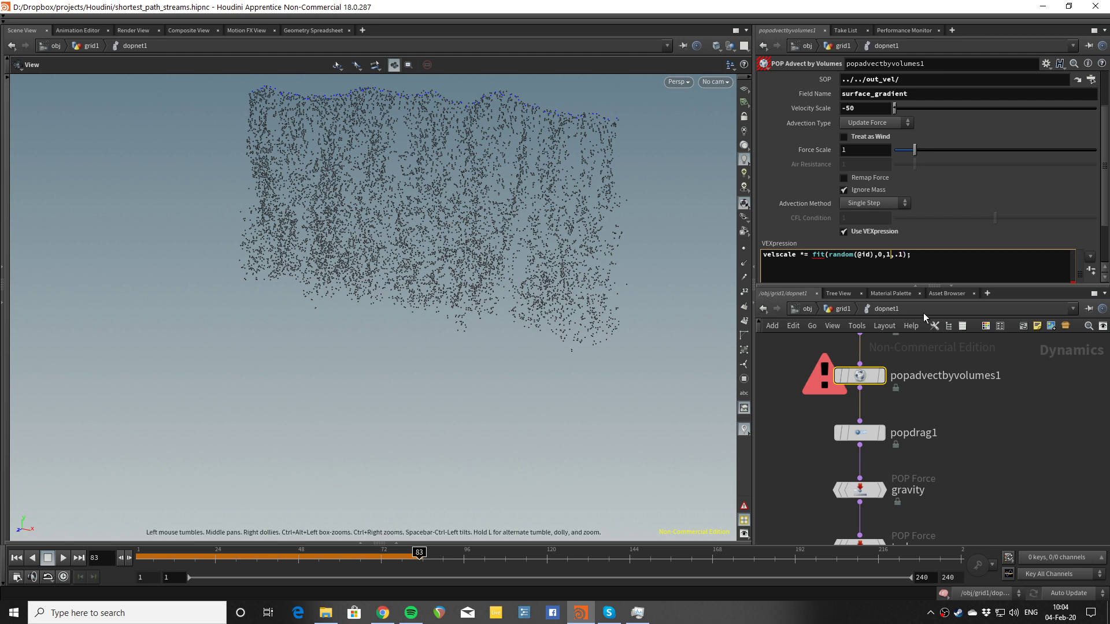
key(Left)
key(Right)
key(Right)
key(Right)
key(Right)
text(,1)
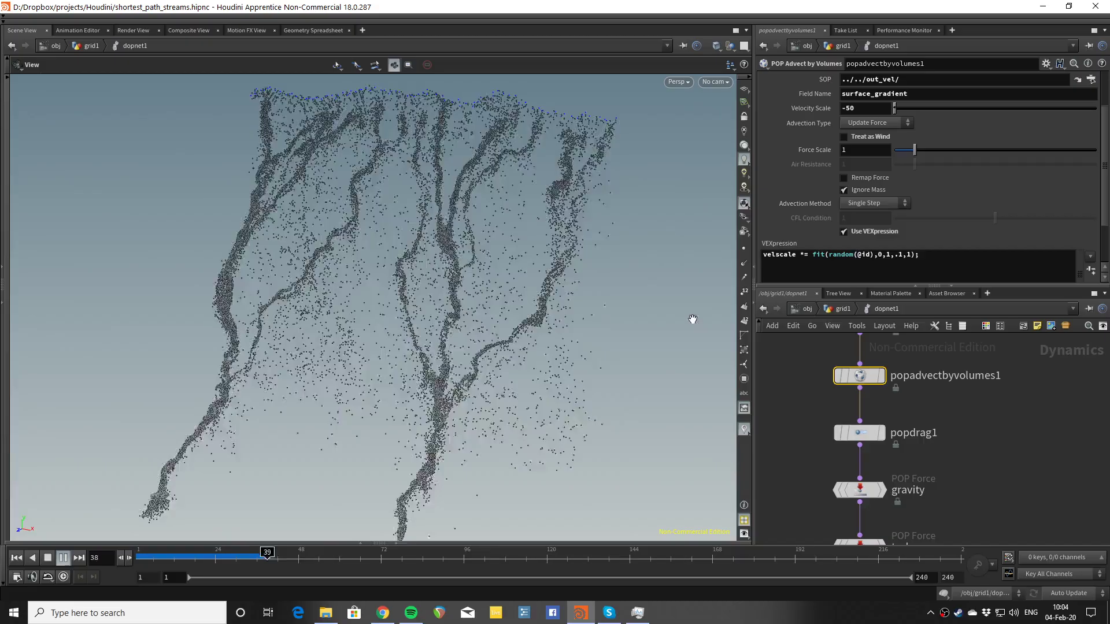
drag(691, 320, 602, 345)
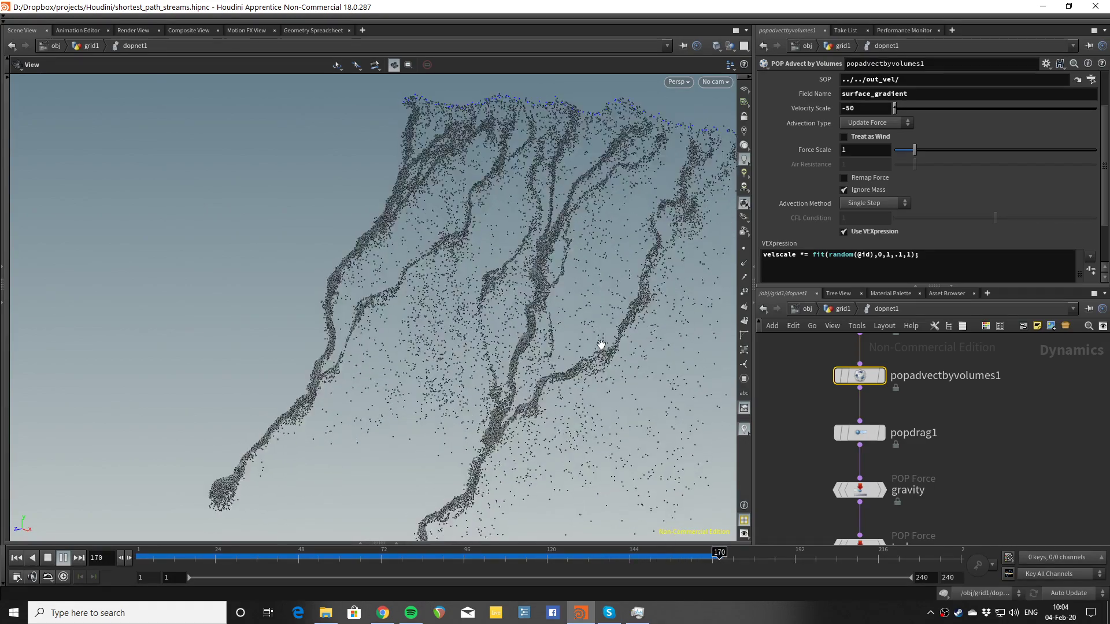
- Set the popadvectbyvolumes1 Velocity Scale to -100 and play the simulation from the first frame, stopping at frame 53
key(ctrl+Up)
scroll(928, 202, up, 3)
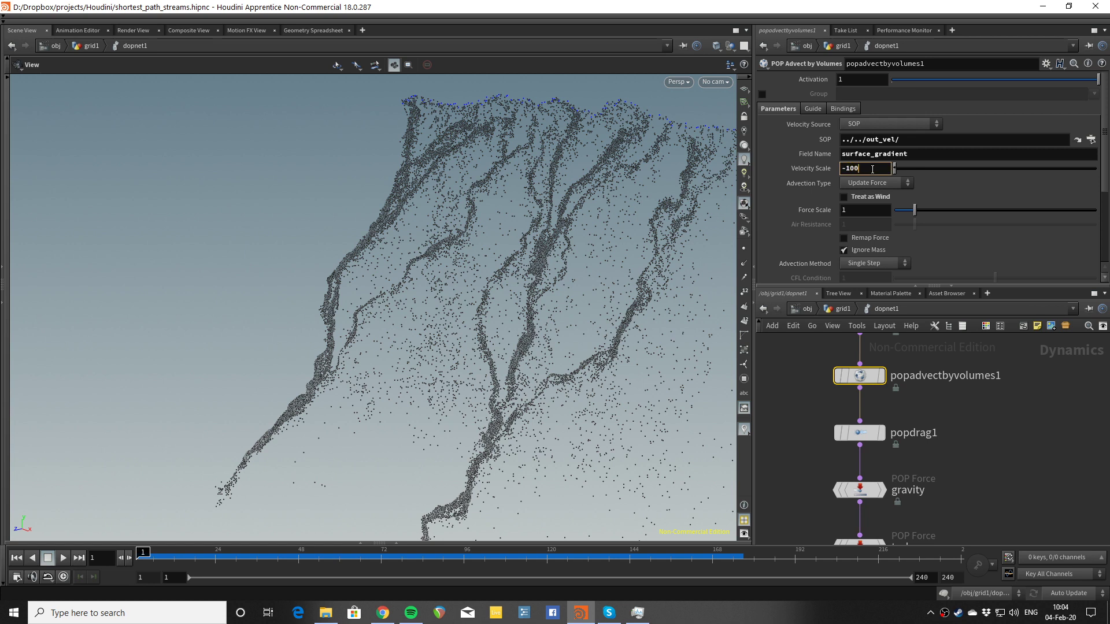
key(Return)
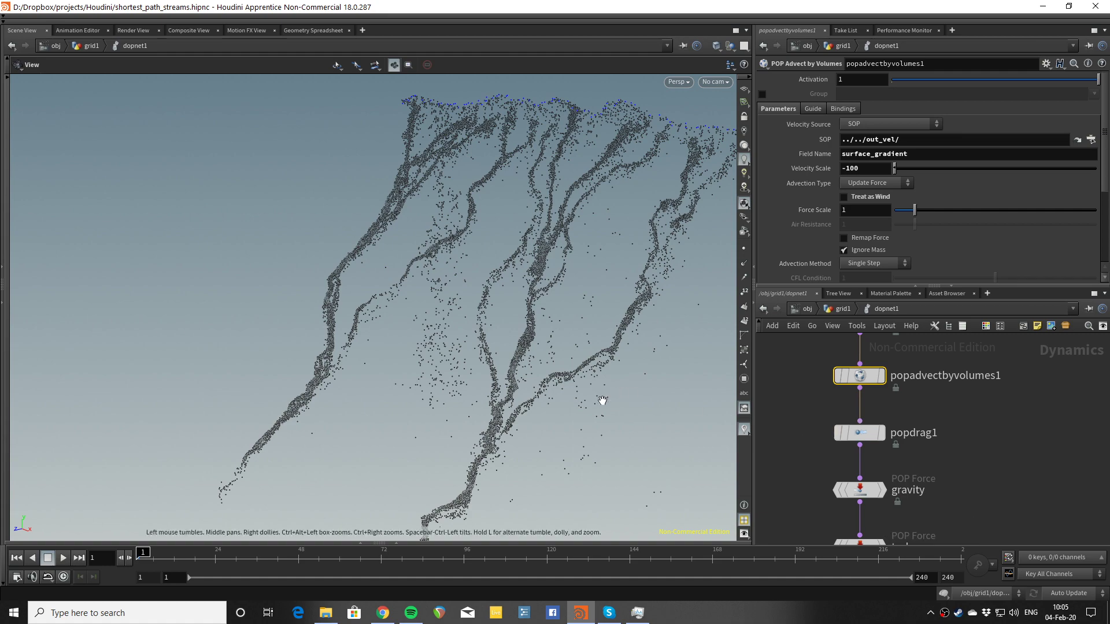
drag(600, 396, 623, 393)
key(Up)
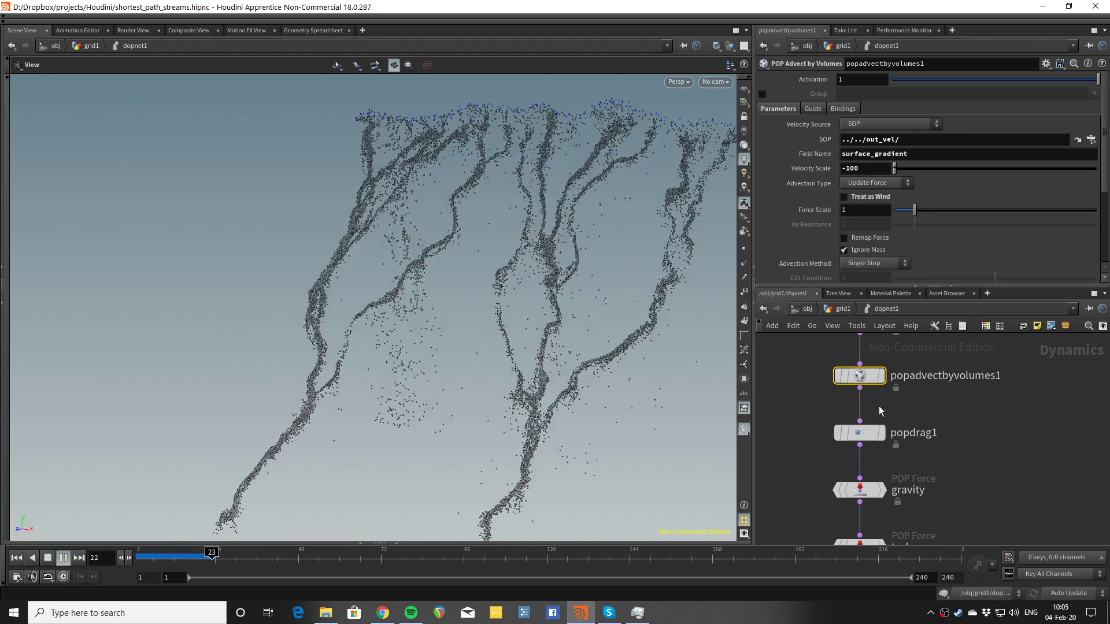
key(Up)
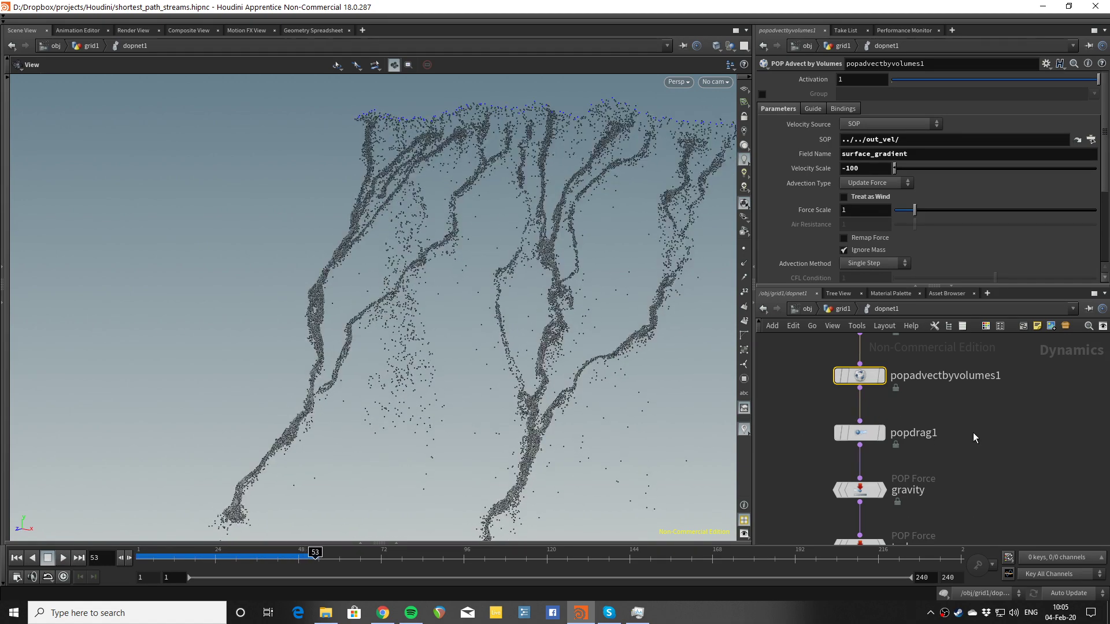
- Review the air resistance of popdrag1, the force of gravity and the noise settings of the turb POP Force
scroll(974, 418, down, 2)
middle_drag(974, 419, 963, 396)
scroll(909, 393, up, 2)
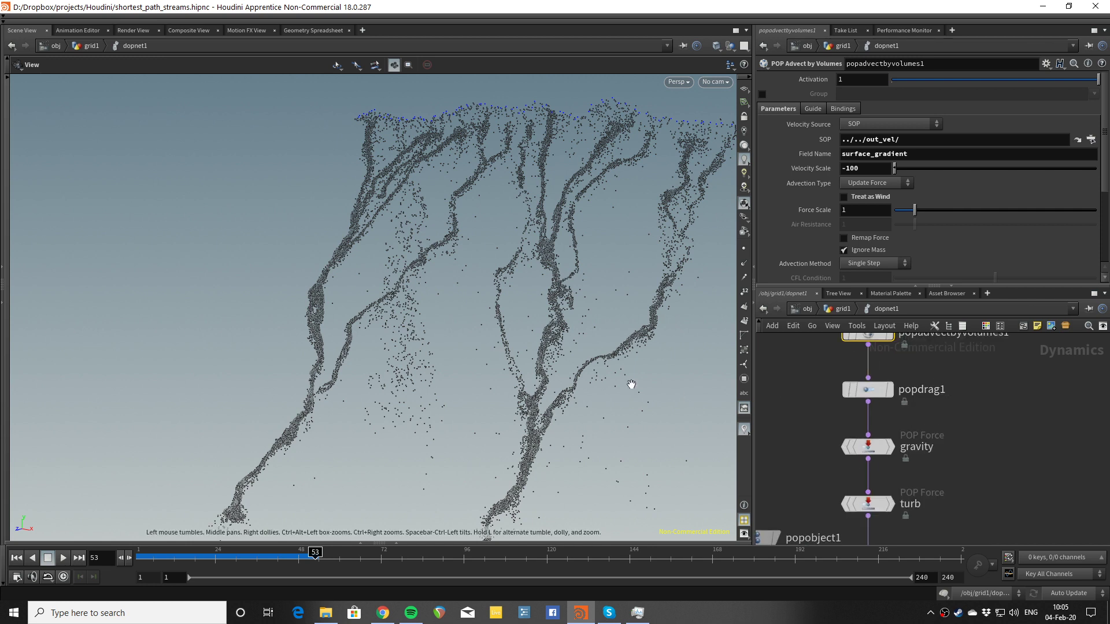
click(885, 394)
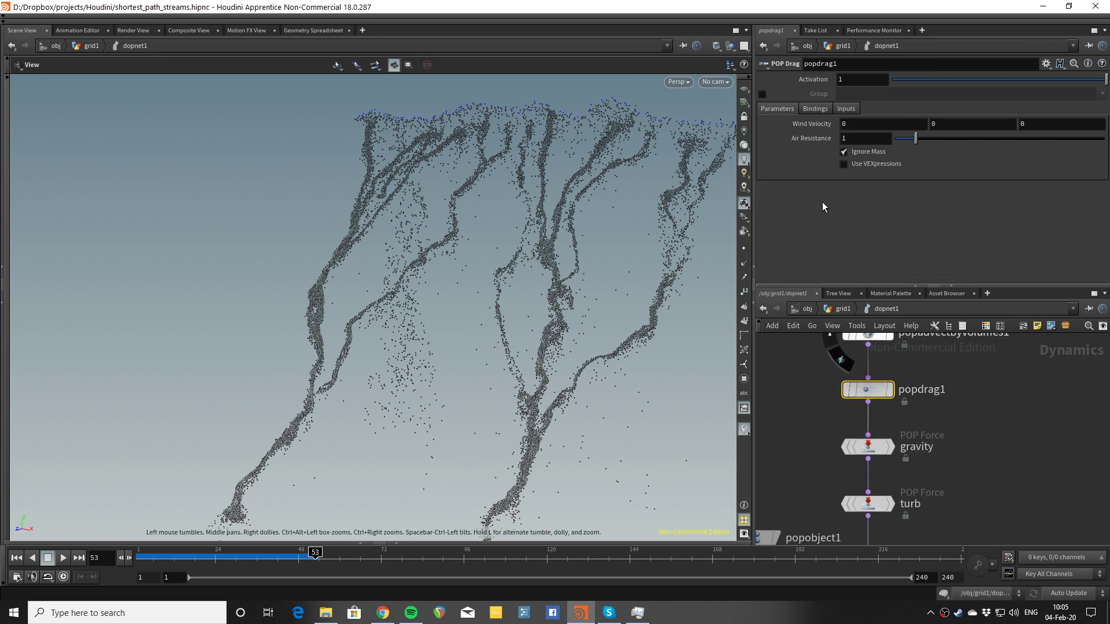
click(865, 447)
scroll(939, 480, down, 2)
middle_drag(935, 484, 939, 414)
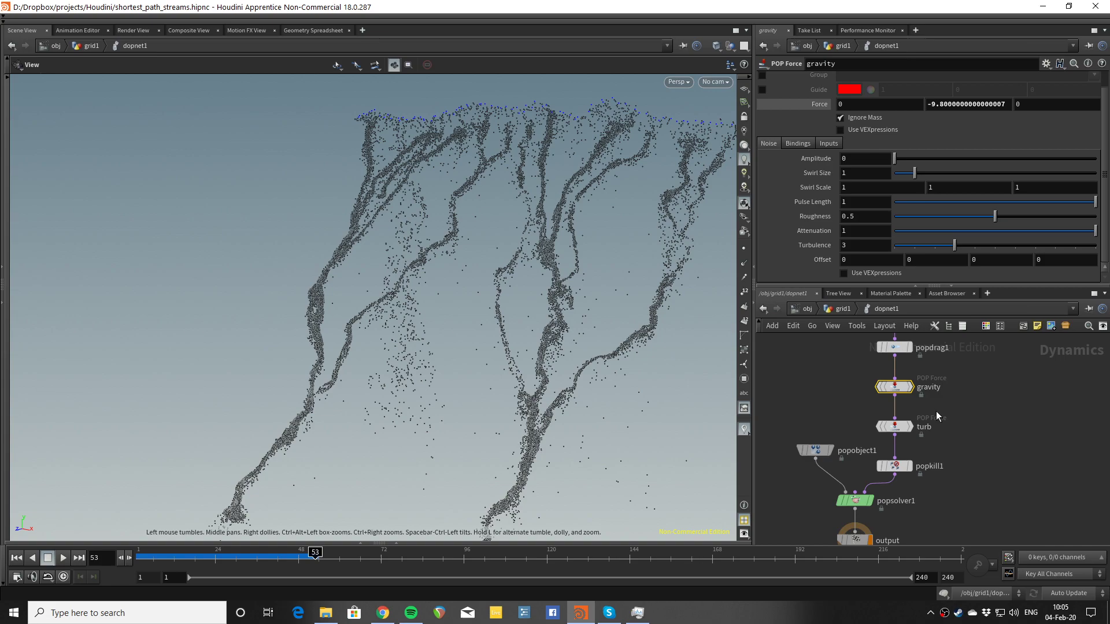
scroll(931, 413, up, 2)
click(894, 432)
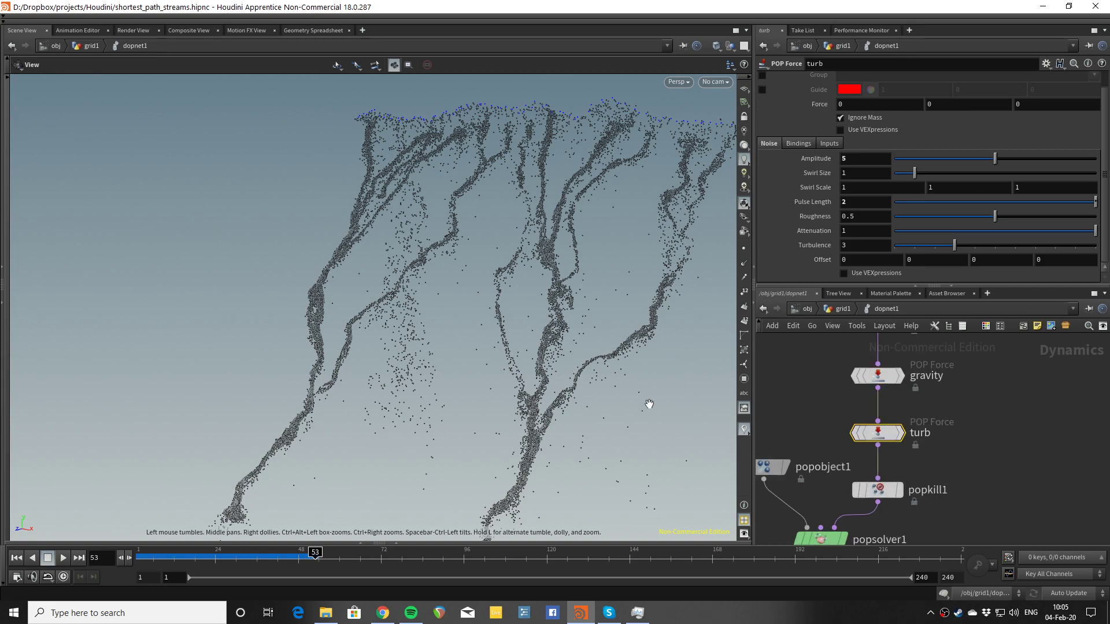
- Replay the simulation from the first frame with turbulence, stop it, and review the kill rule of popkill1
key(Up)
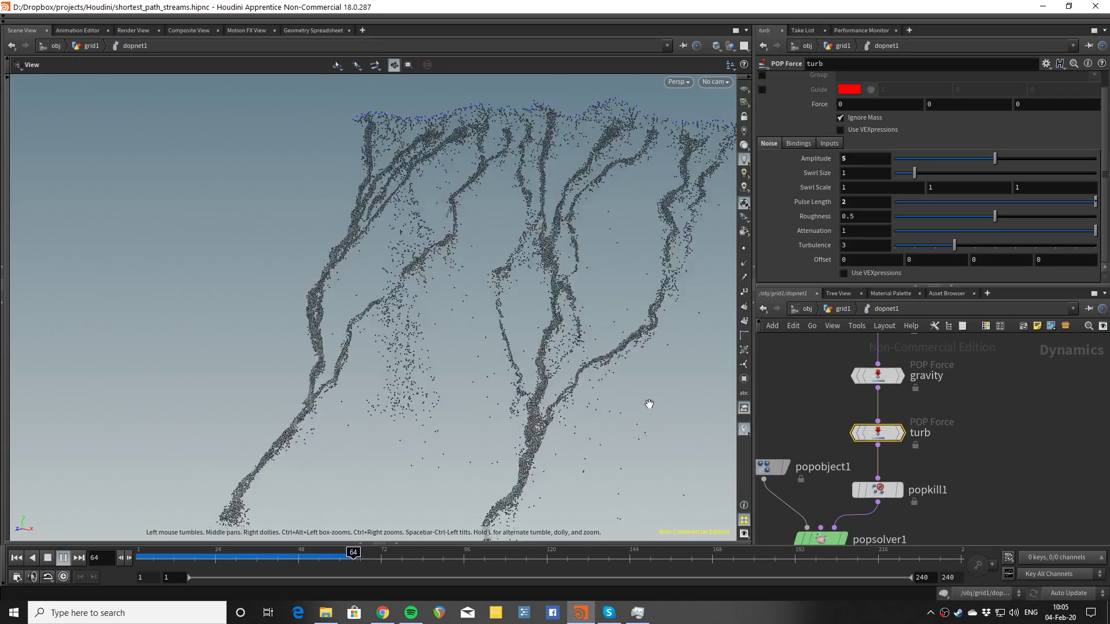
key(ctrl+Up)
key(Up)
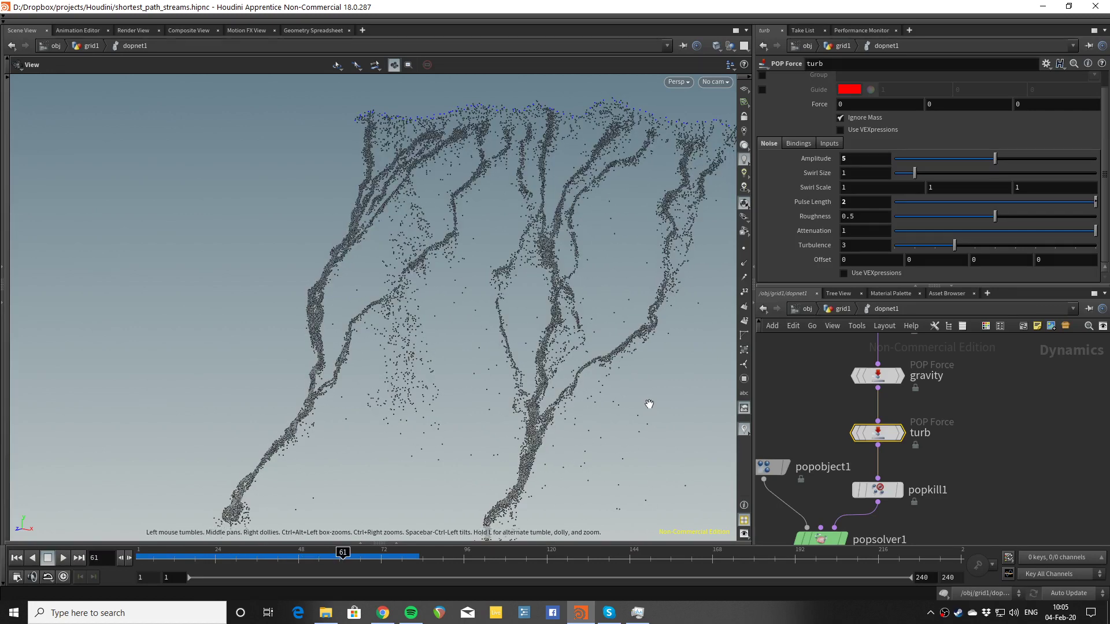
middle_drag(949, 481, 963, 435)
click(890, 444)
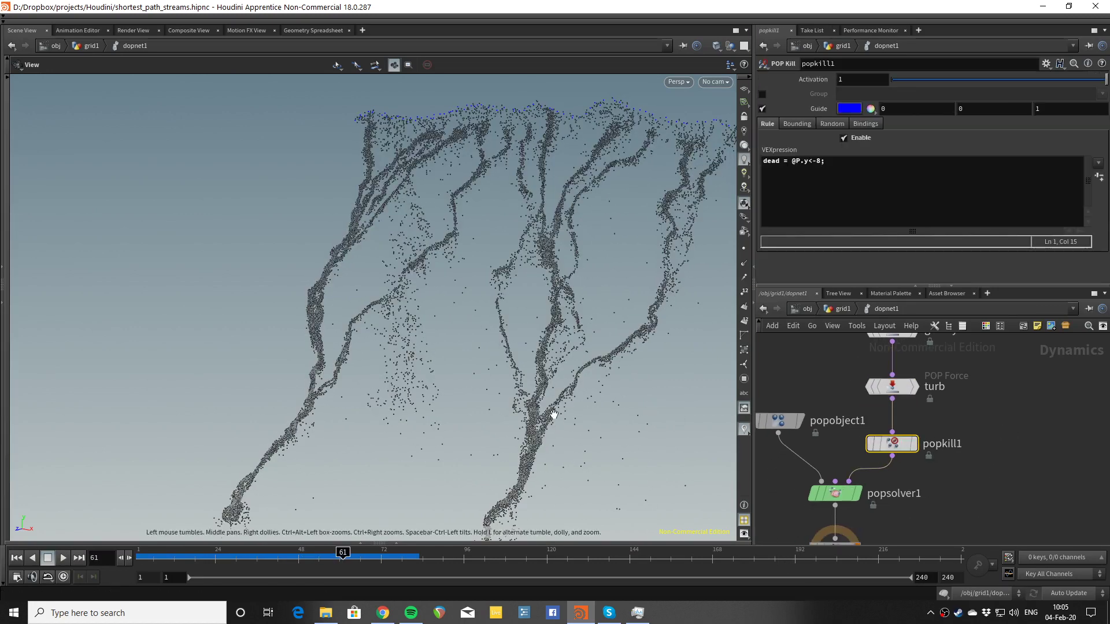
- Return to the grid1 network and display the dopnet1, color2 and transform2 results in turn
scroll(931, 425, down, 3)
click(853, 307)
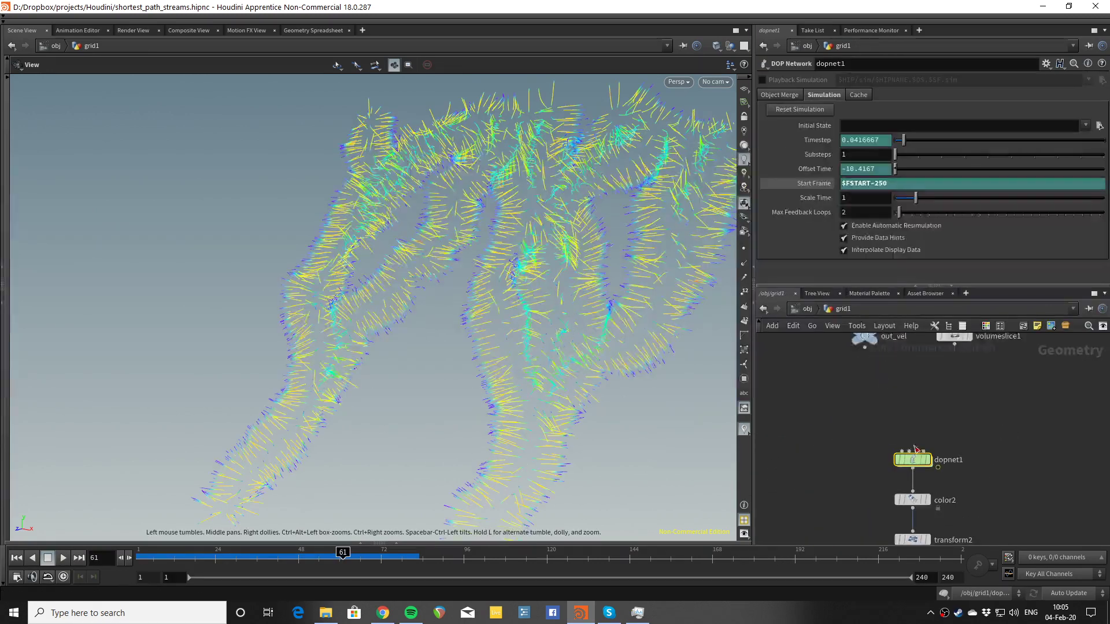
scroll(922, 411, up, 3)
middle_drag(922, 410, 1021, 445)
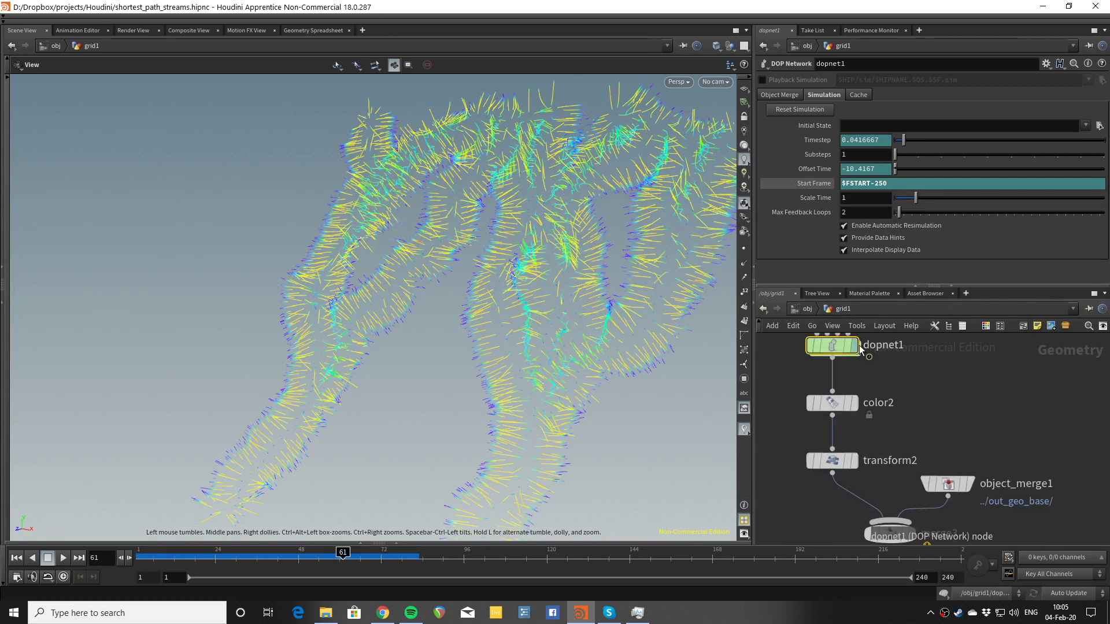
click(857, 346)
click(855, 408)
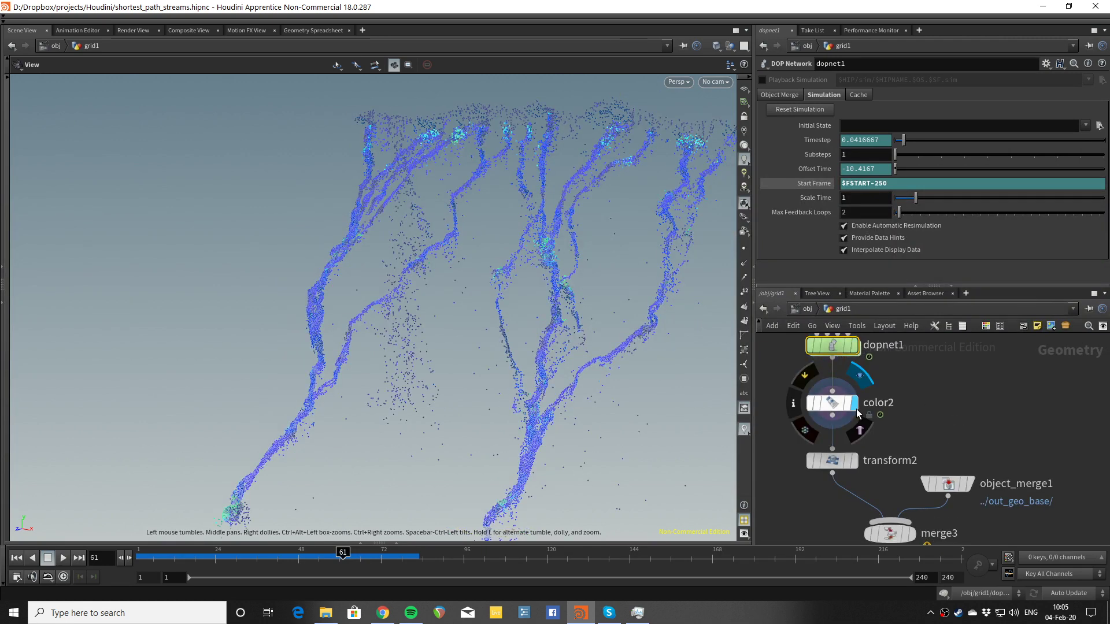
click(855, 461)
drag(626, 391, 497, 399)
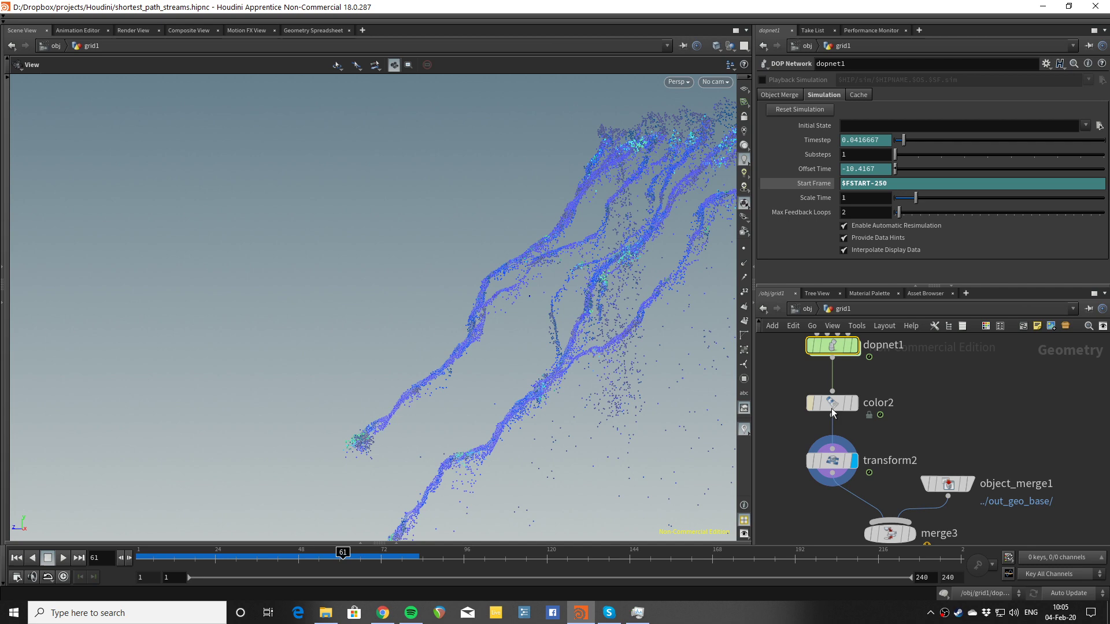
- Display the merge3 node to view the coloured particles together with the terrain mesh
scroll(929, 411, down, 1)
middle_drag(930, 413, 911, 356)
click(898, 456)
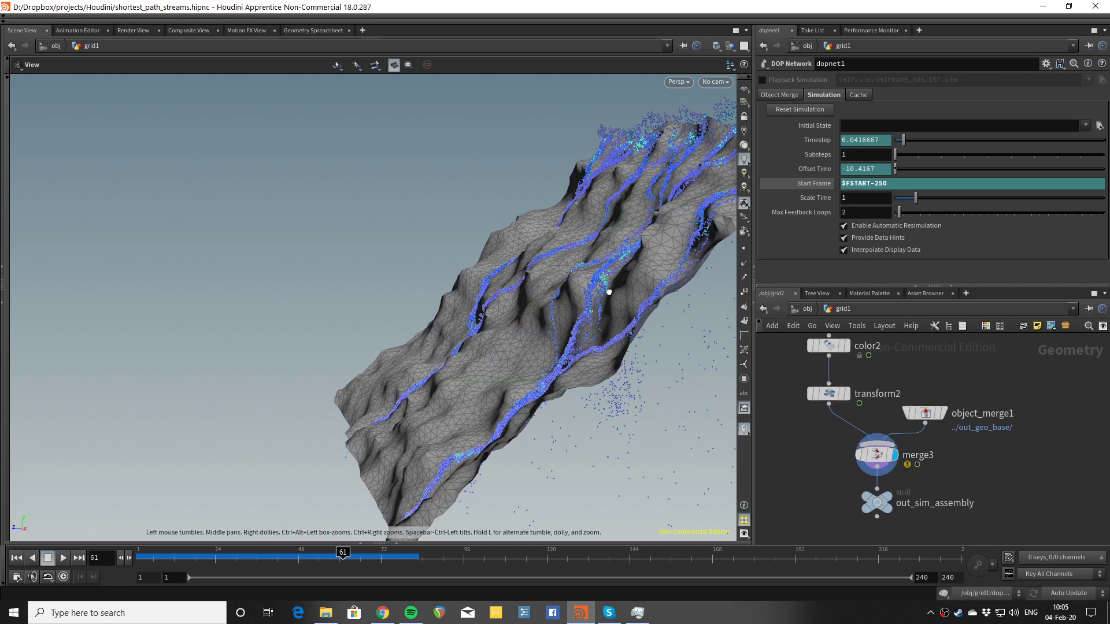
drag(607, 286, 633, 298)
middle_drag(971, 480, 974, 463)
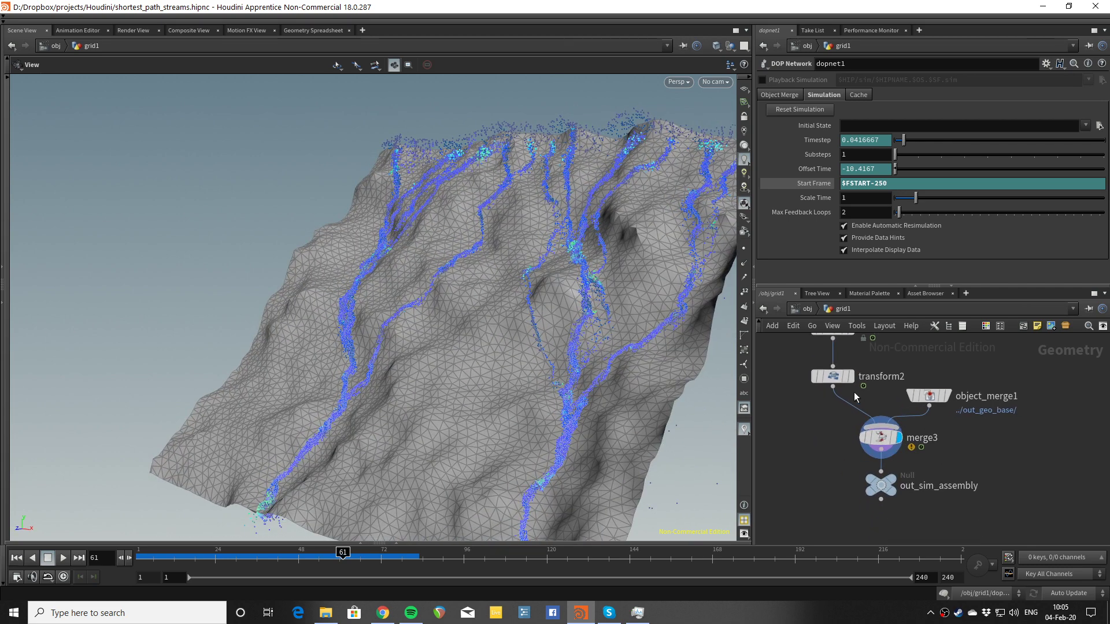
- Play the merged simulation from the first frame and examine the streams on the terrain from several angles
key(Up)
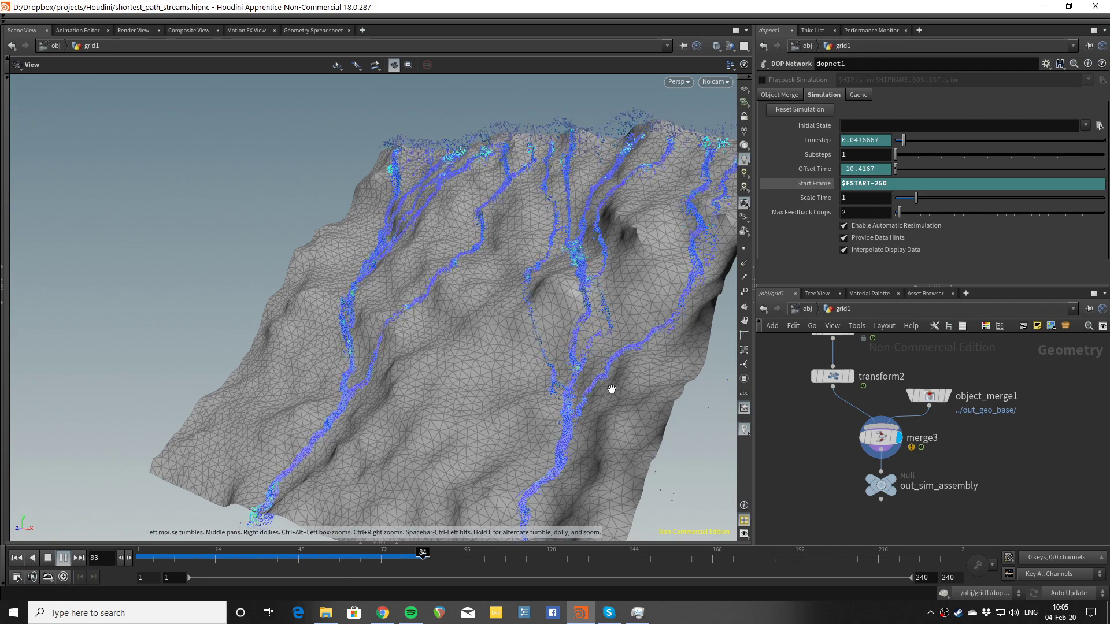
drag(511, 401, 590, 359)
key(ctrl+Up)
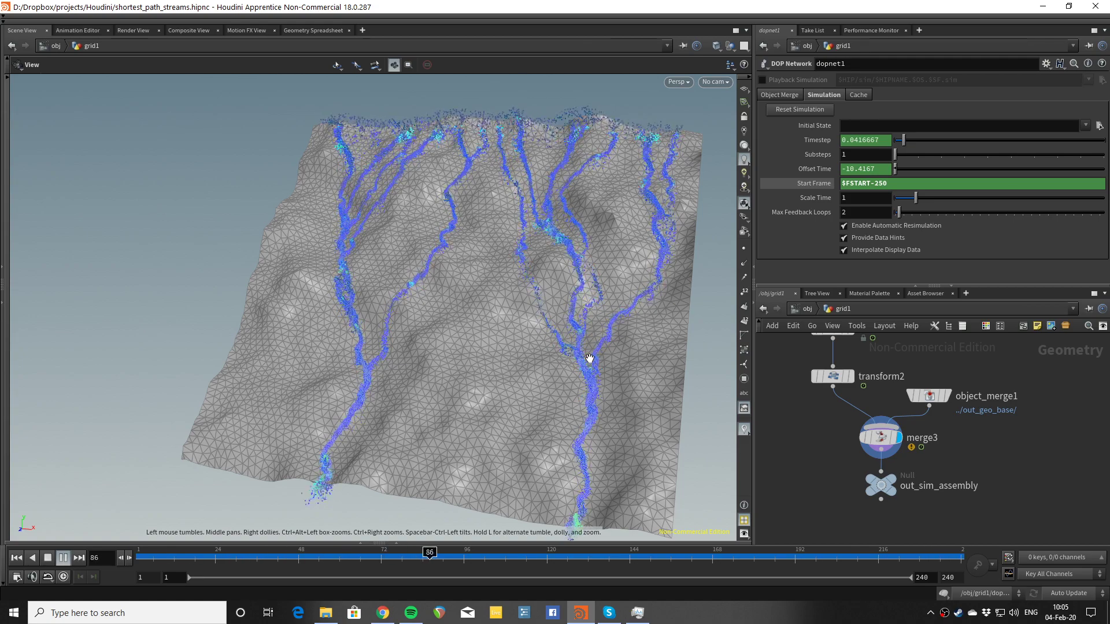
key(Up)
drag(541, 336, 554, 207)
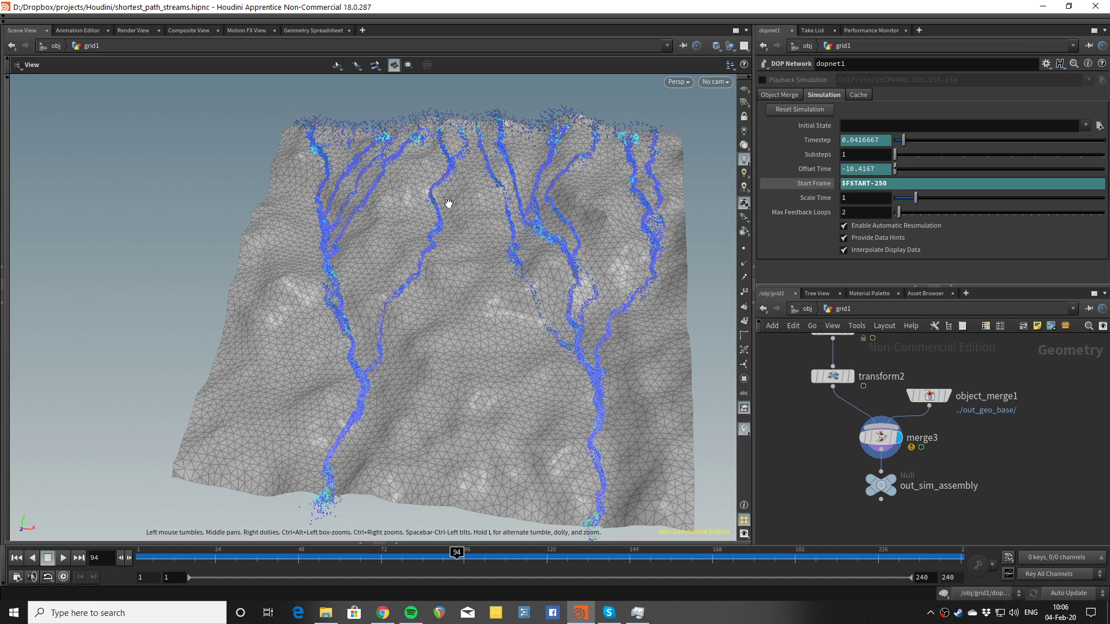
drag(548, 311, 512, 312)
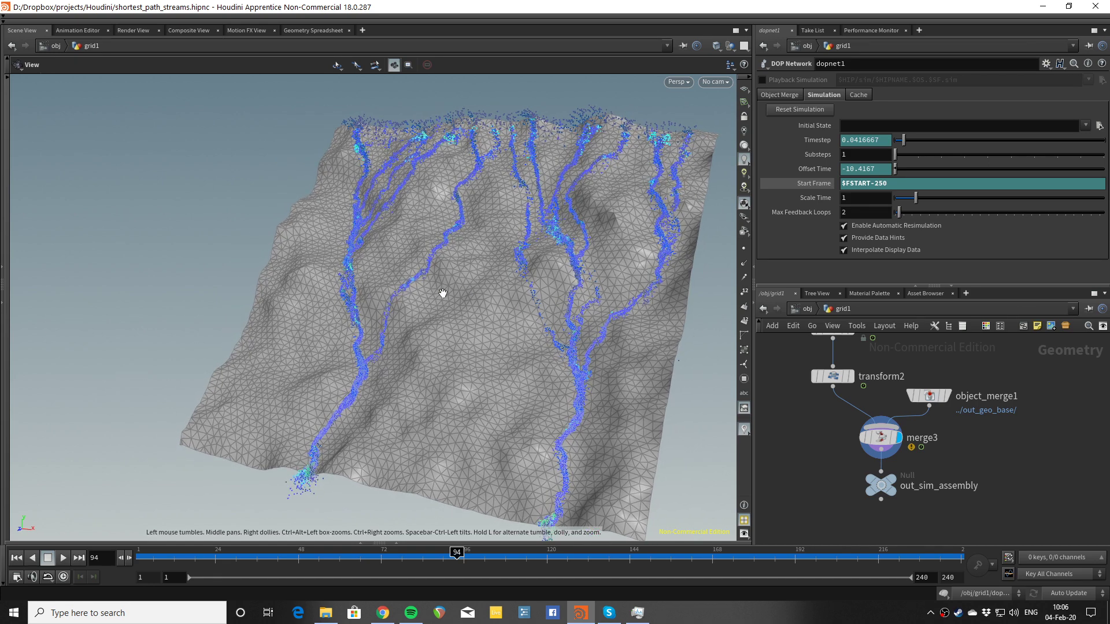
drag(403, 333, 436, 336)
key(Up)
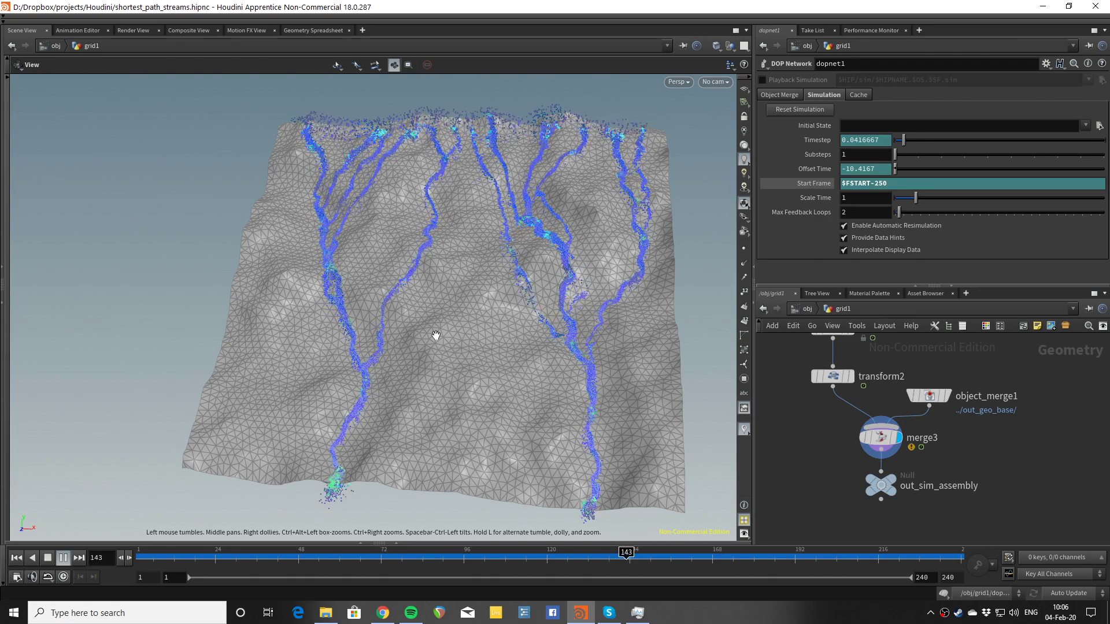
key(Up)
drag(539, 355, 551, 122)
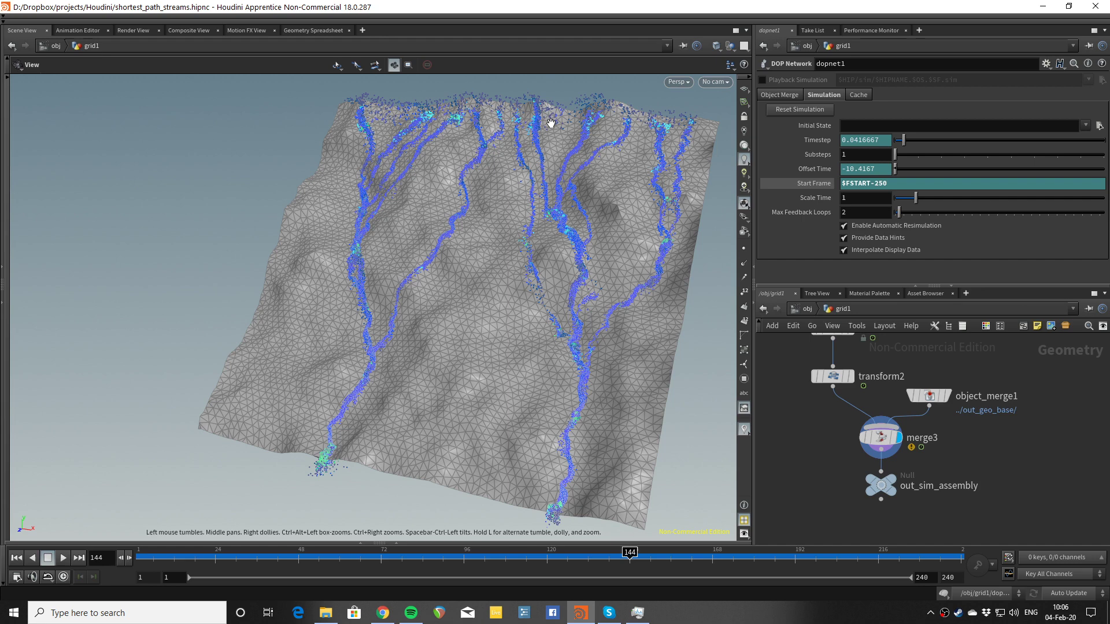
- Display the vdbfrompolygons1 result further up the grid1 network
scroll(891, 439, down, 3)
middle_drag(938, 400, 941, 502)
middle_drag(932, 425, 933, 504)
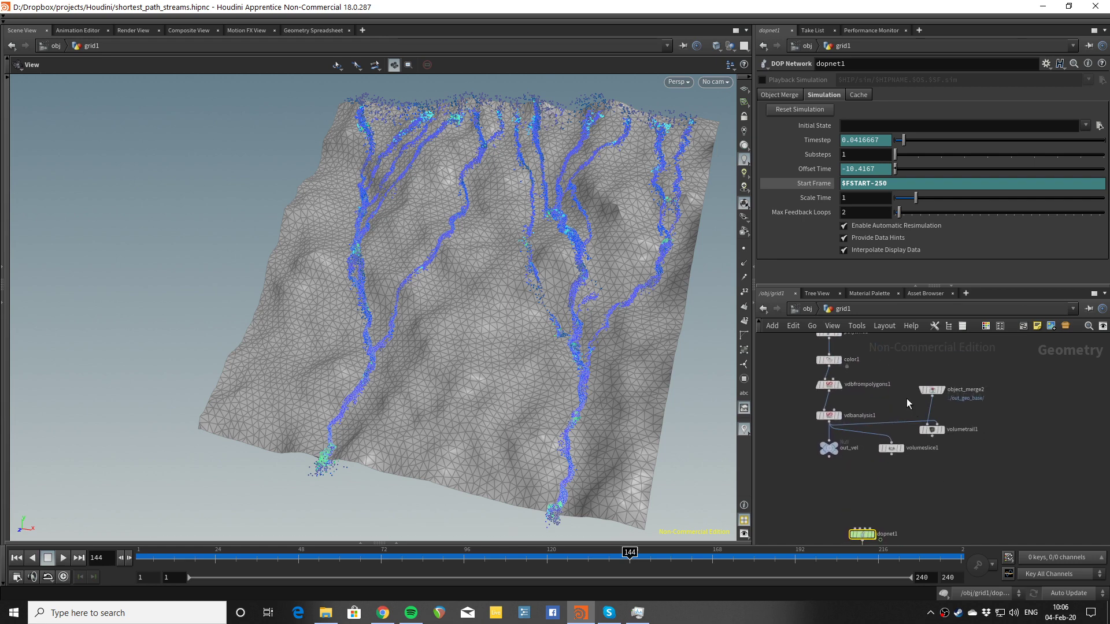
scroll(907, 398, up, 2)
middle_drag(892, 402, 941, 463)
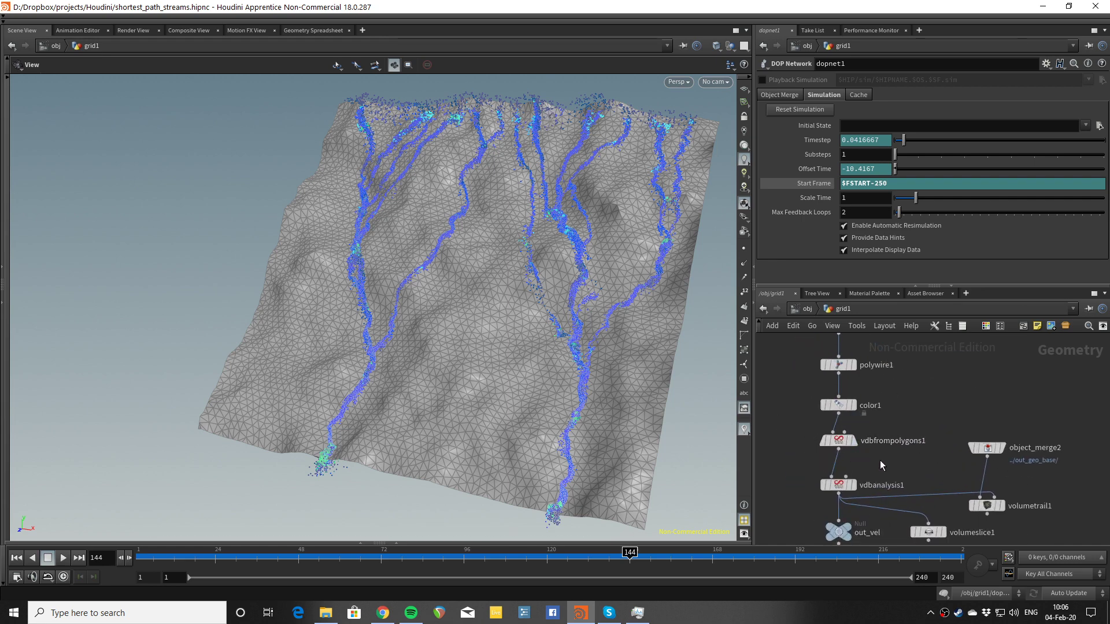
middle_drag(870, 460, 858, 438)
mouse_move(845, 424)
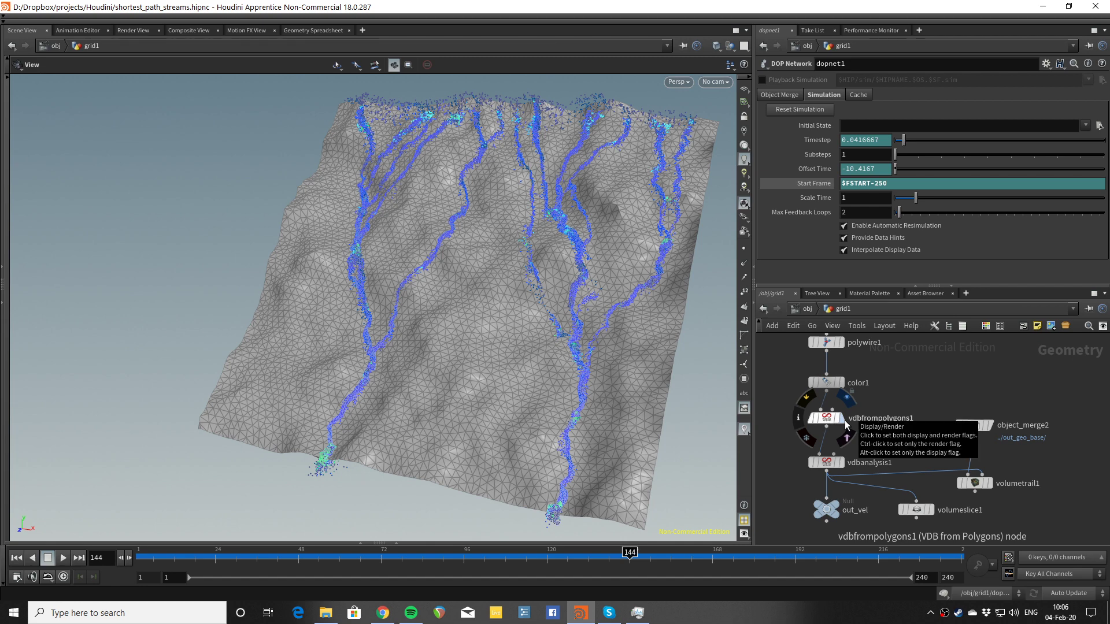
click(845, 424)
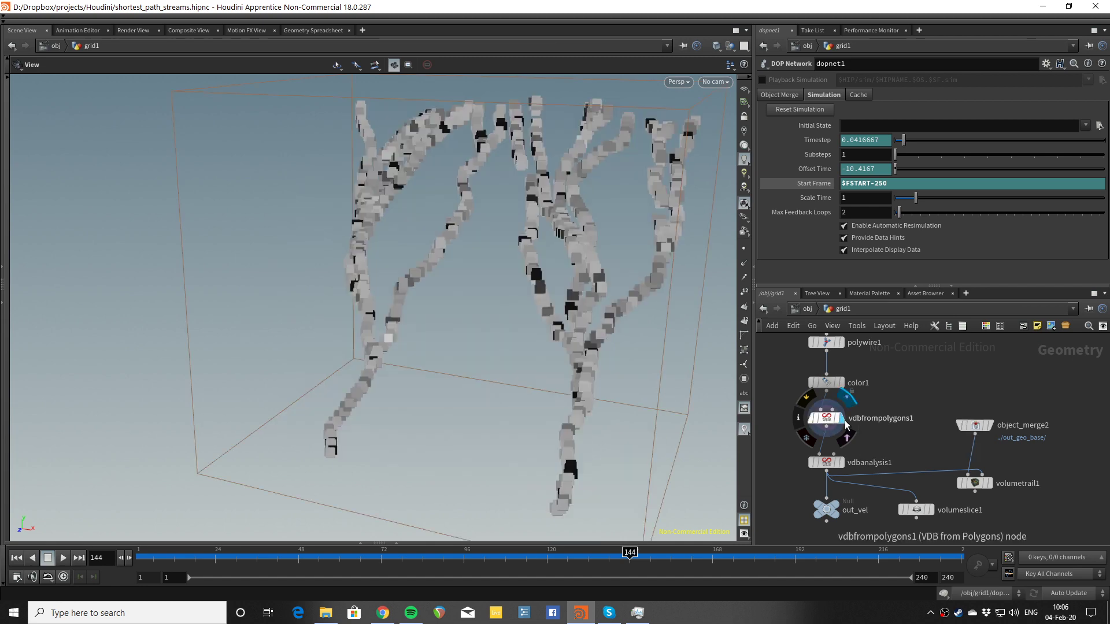
- Display out_sim_assembly at the end of the network and play the simulation, returning to frame 1
middle_drag(878, 471, 872, 444)
scroll(875, 462, down, 2)
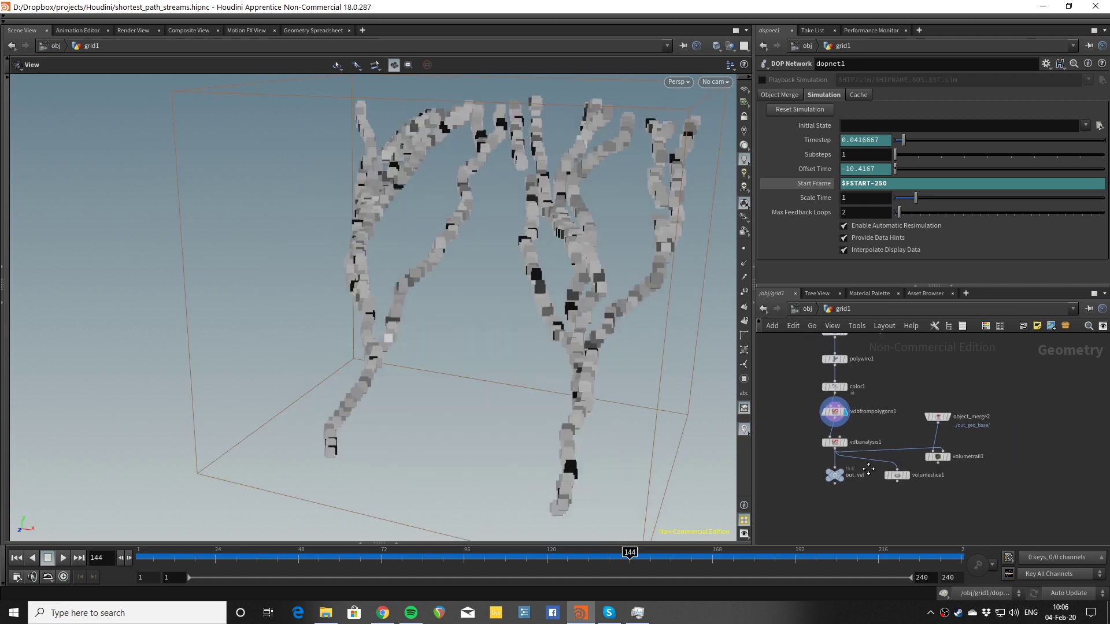
middle_drag(893, 523, 872, 452)
middle_drag(912, 538, 888, 366)
click(862, 438)
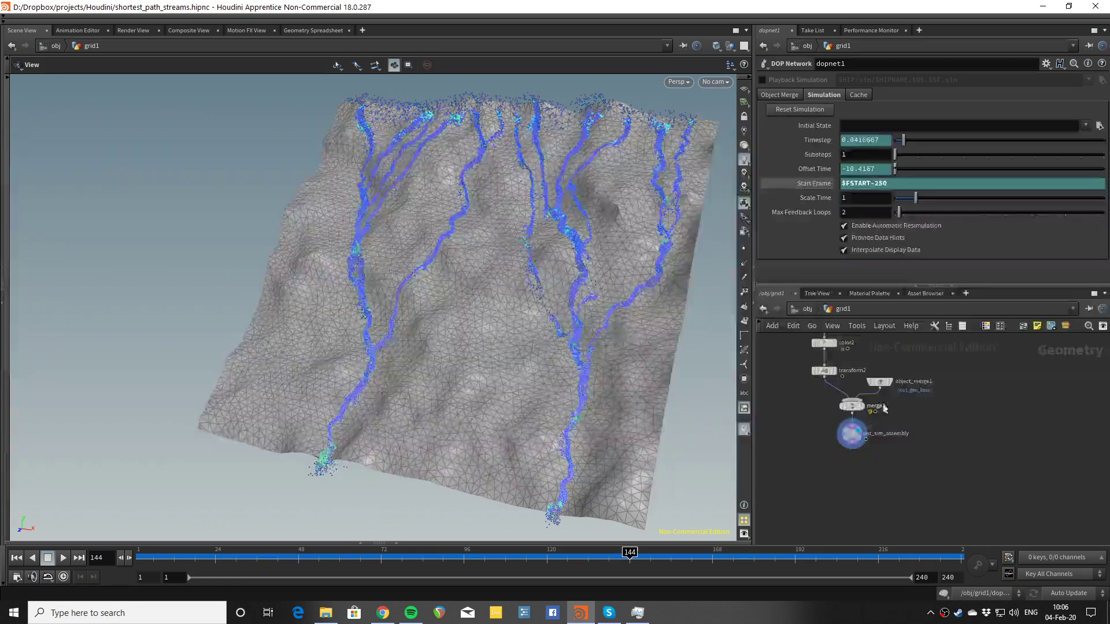
key(Up)
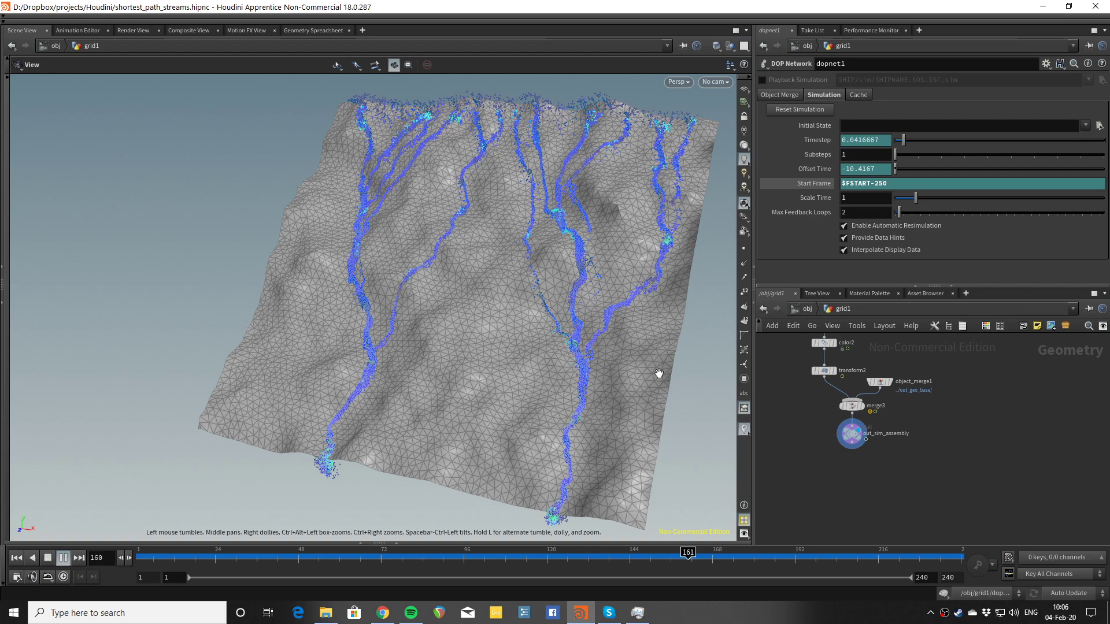
key(ctrl+Up)
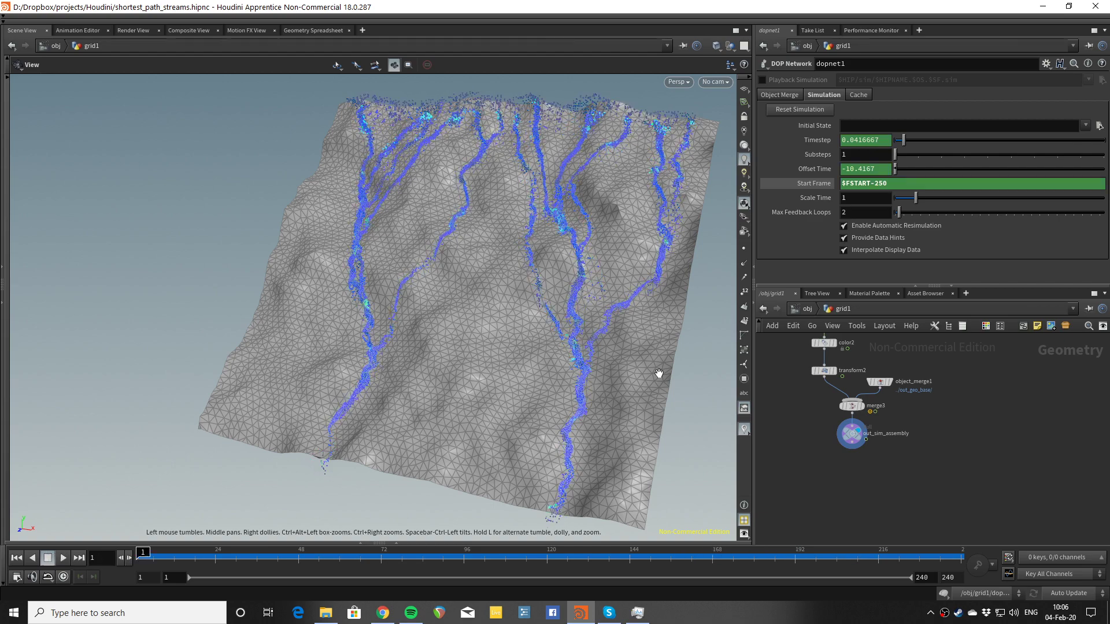
- Inspect the POP node chain inside dopnet1 and return to the grid1 network
middle_drag(839, 351, 849, 397)
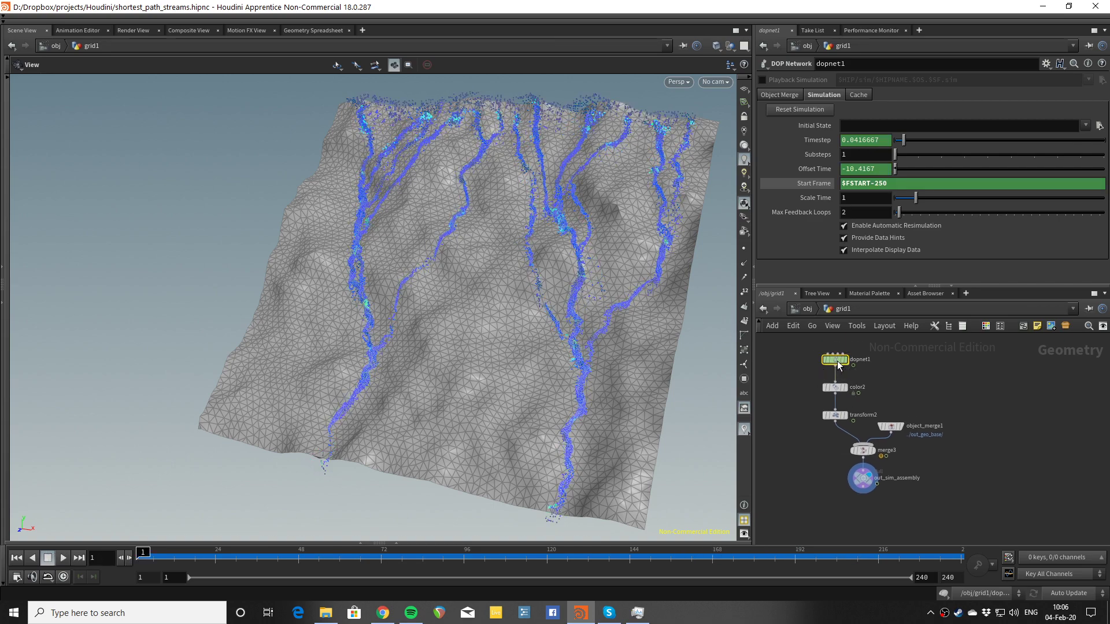
double_click(837, 364)
scroll(964, 399, up, 5)
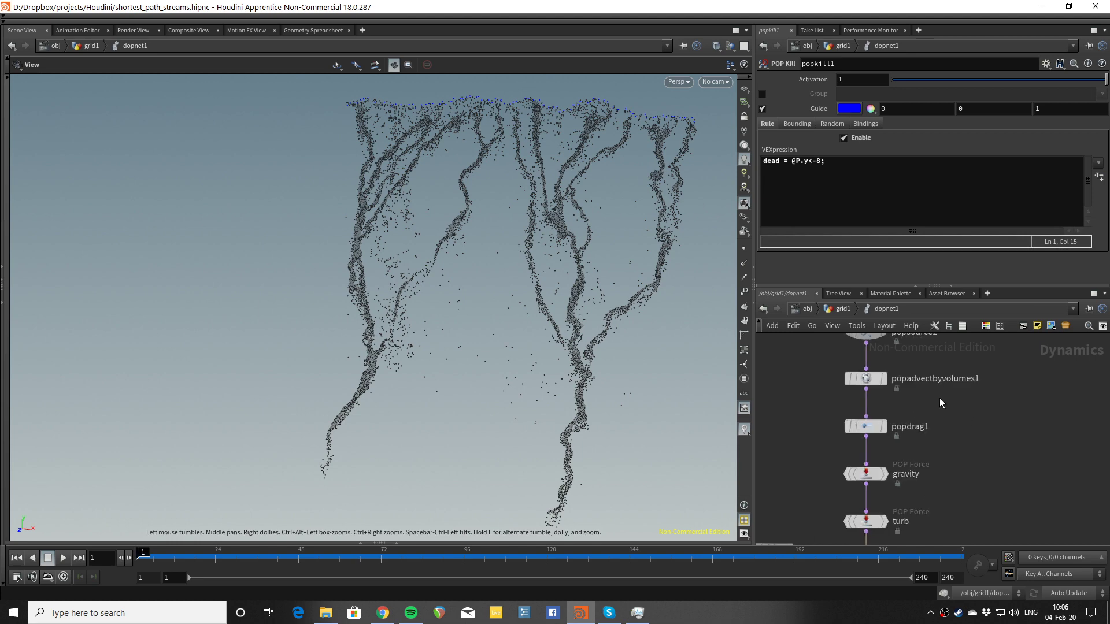
scroll(937, 422, down, 5)
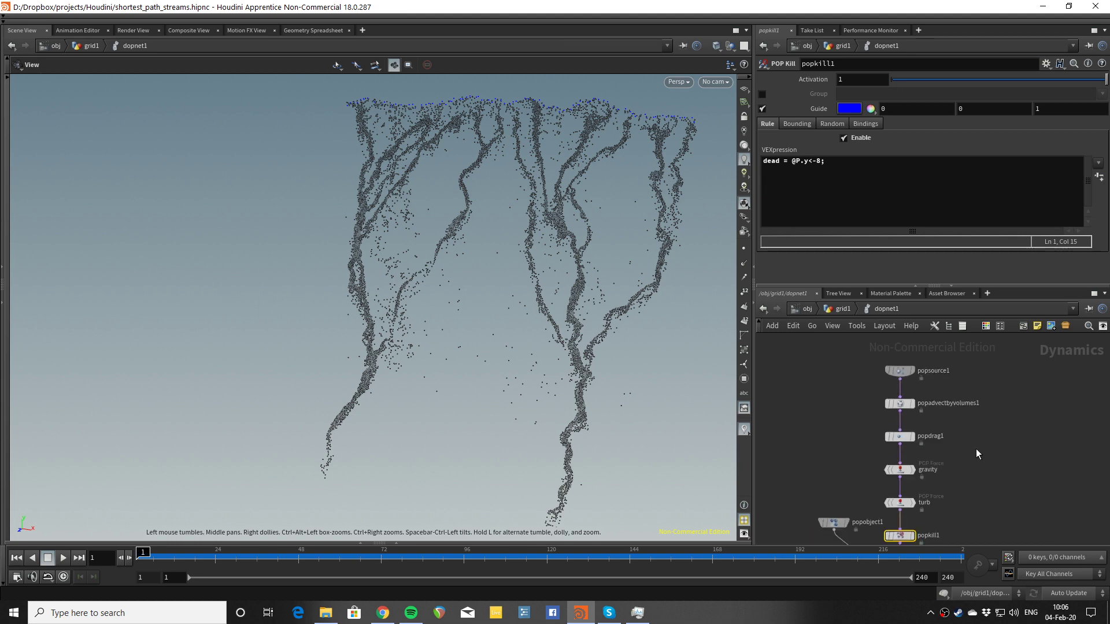
click(841, 309)
- Play the out_sim_assembly simulation and examine the streams flowing down the terrain up close and from a slightly rotated overview
key(Up)
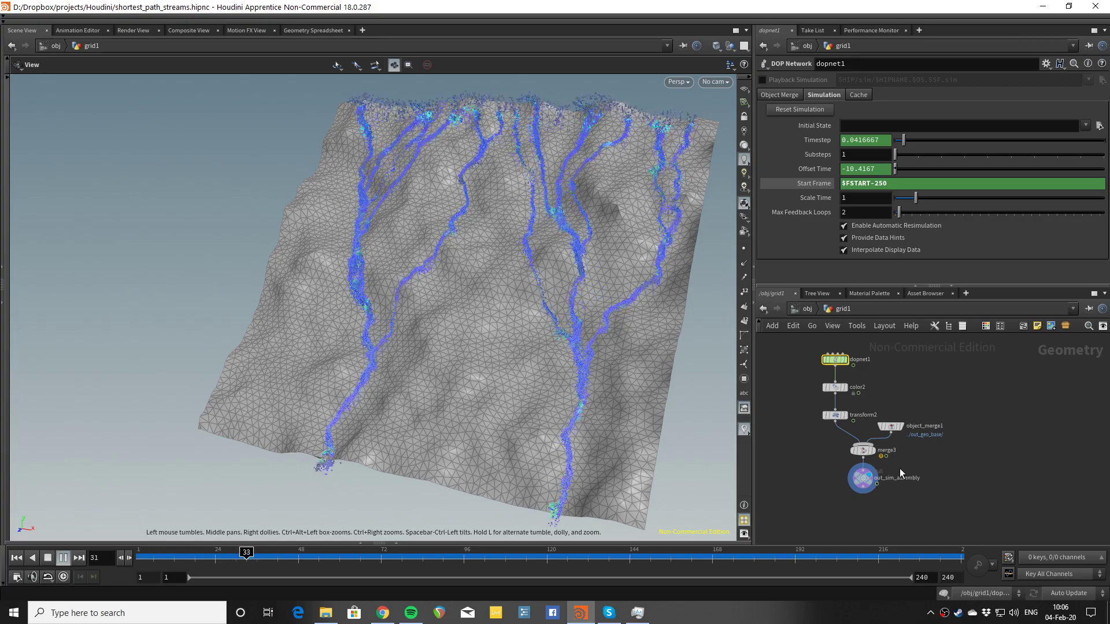
scroll(580, 346, up, 5)
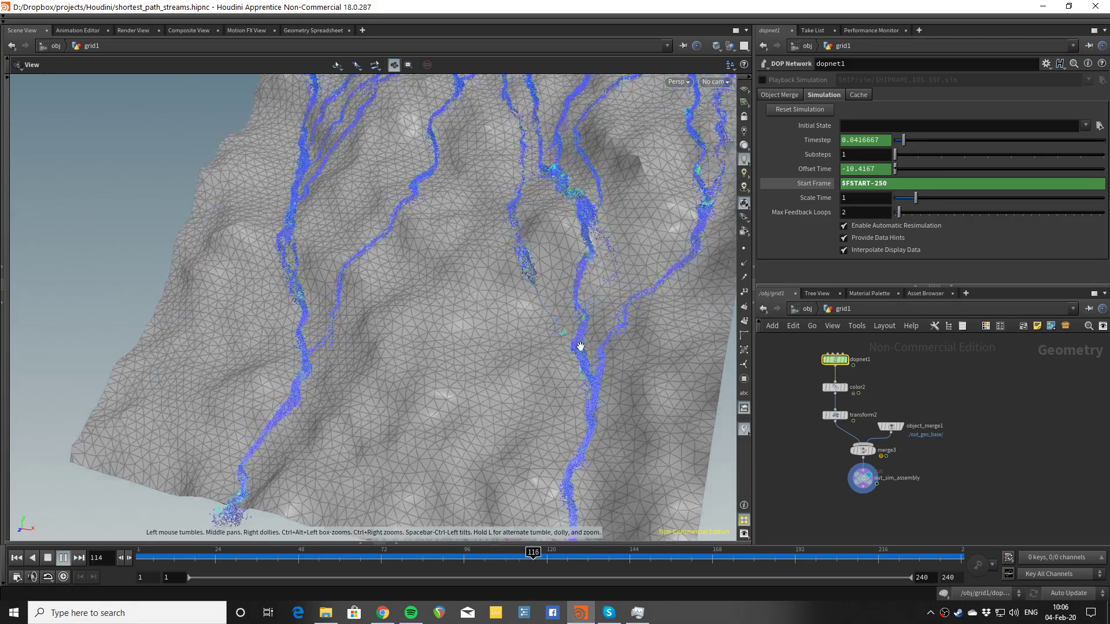
drag(580, 346, 545, 354)
scroll(578, 349, up, 3)
scroll(581, 365, down, 5)
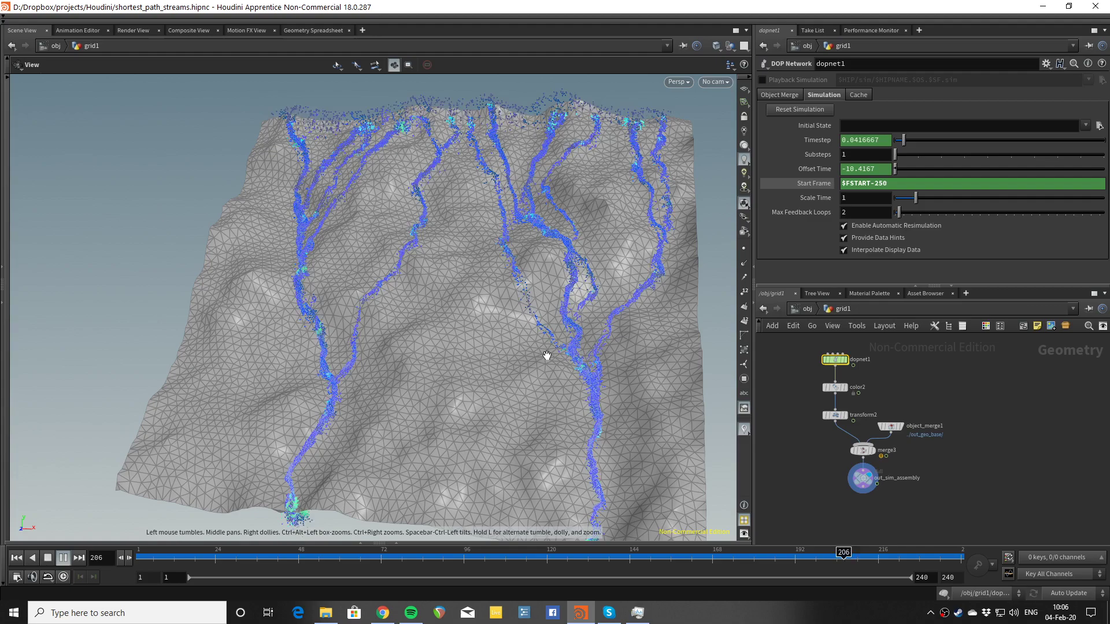
middle_drag(527, 370, 533, 359)
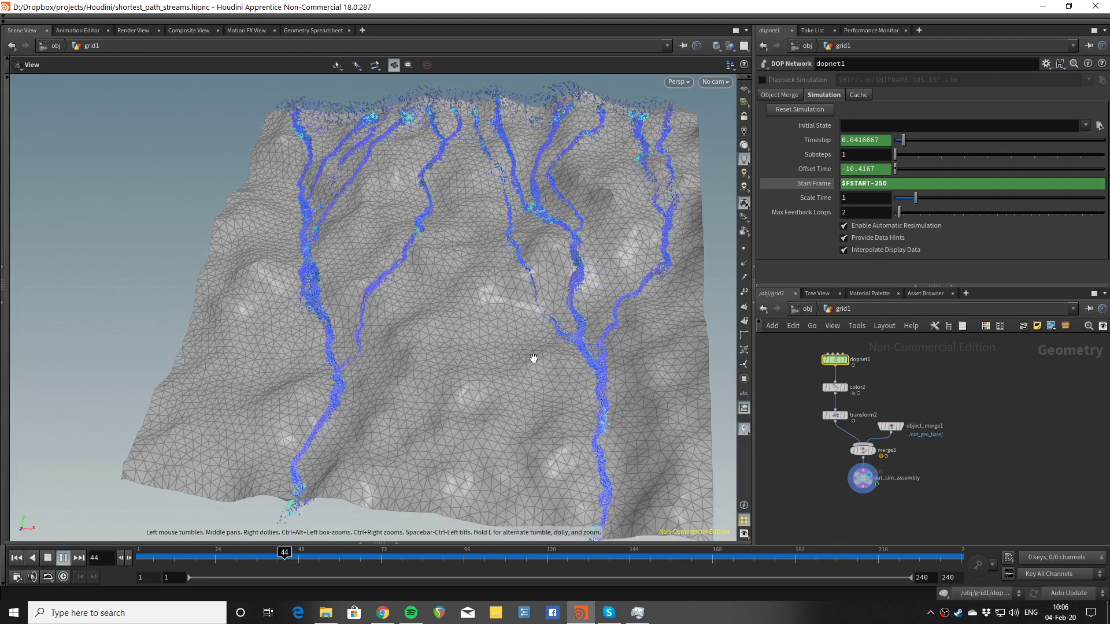
scroll(538, 357, down, 1)
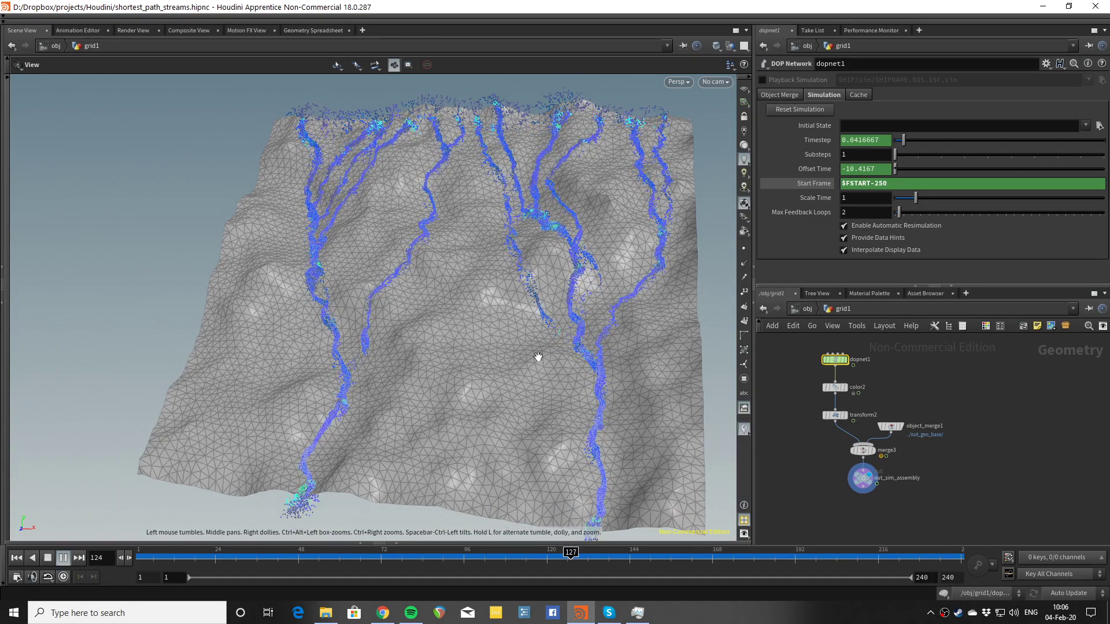